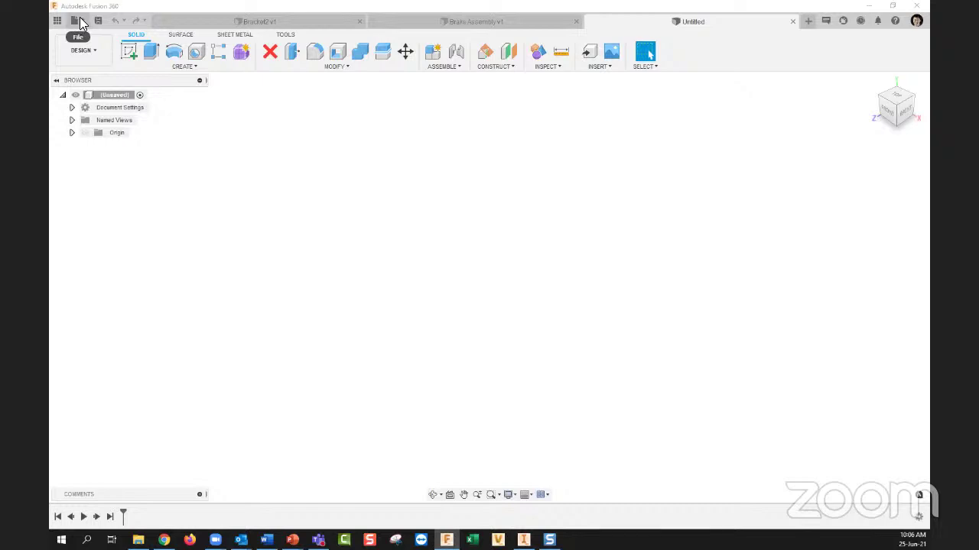
Step: Create a new drawing template from scratch using the ASME standard, inch units and sheet size B (17in x 11in)
click(82, 24)
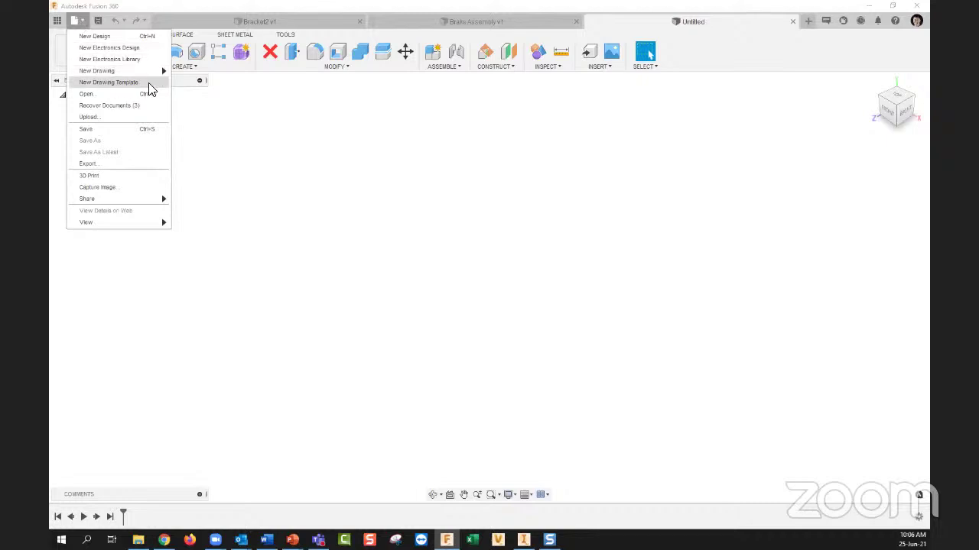
click(150, 85)
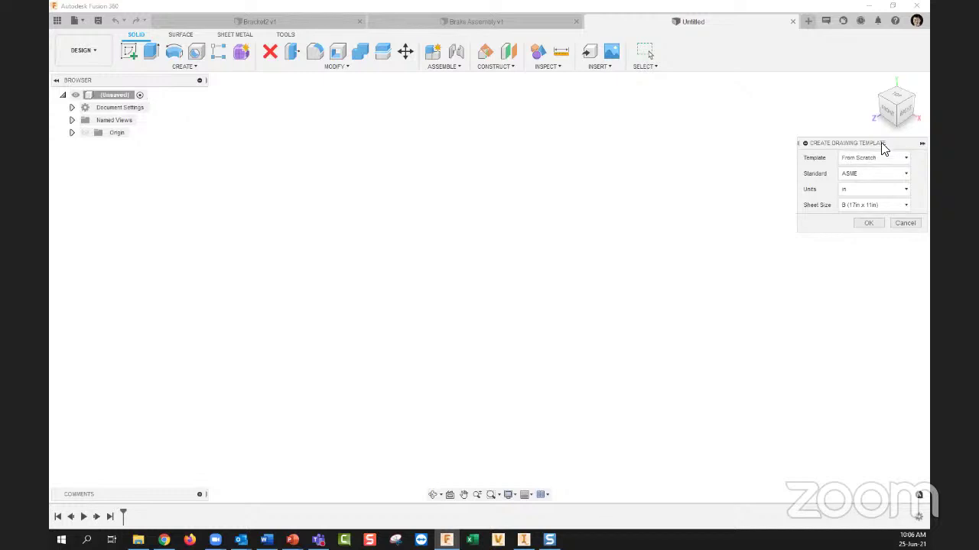
mouse_move(880, 145)
mouse_down()
mouse_move(711, 146)
mouse_move(682, 157)
mouse_up()
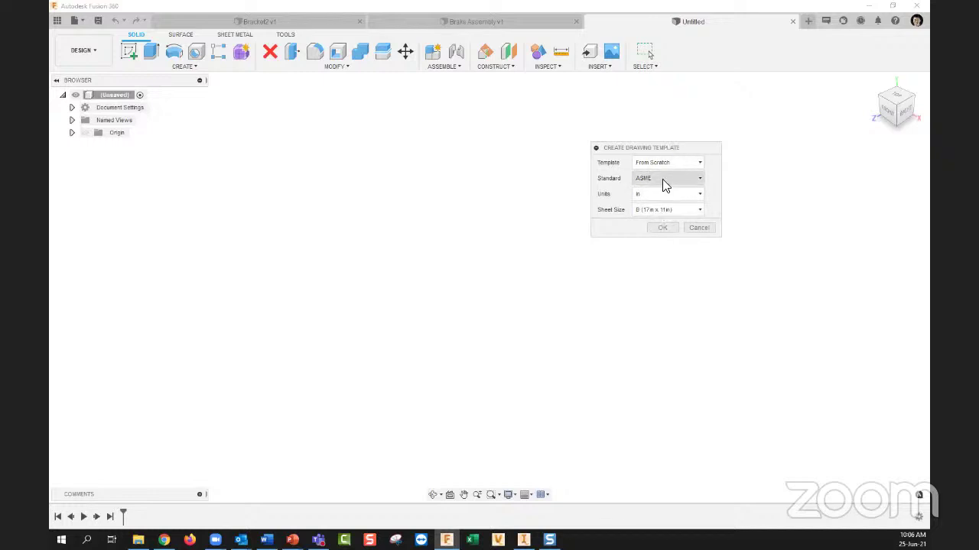
click(663, 229)
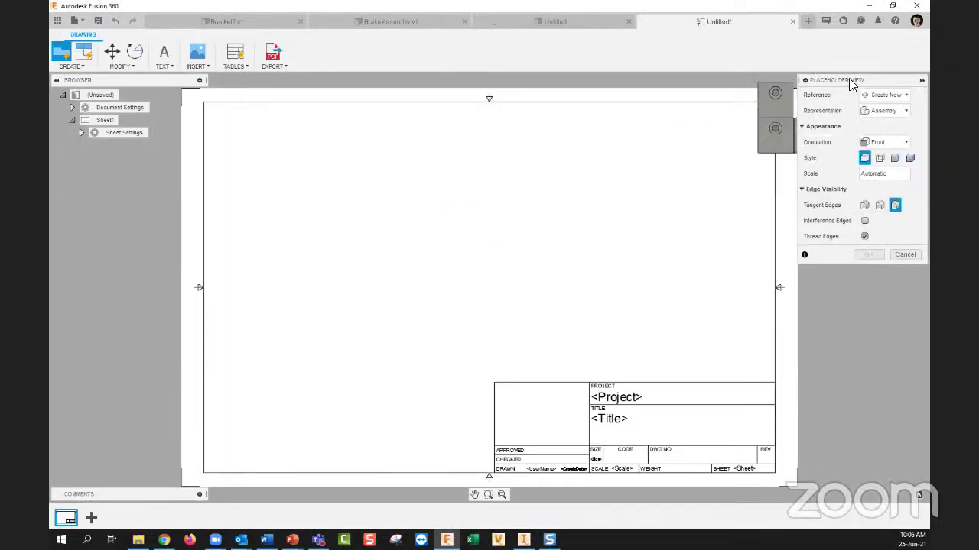
Step: Place a front placeholder base view in the sheet's upper-left area with the Folded Component representation
drag(849, 81, 633, 138)
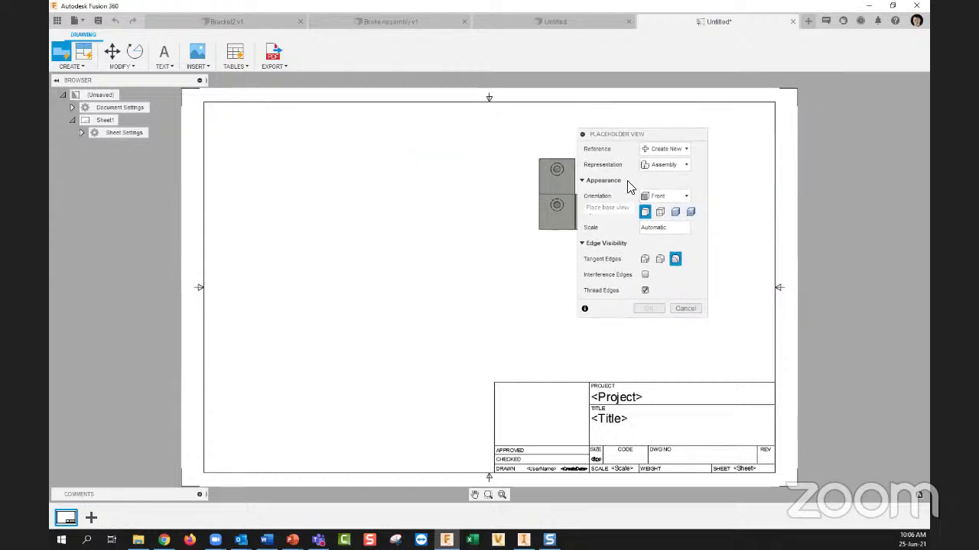
click(664, 166)
click(665, 178)
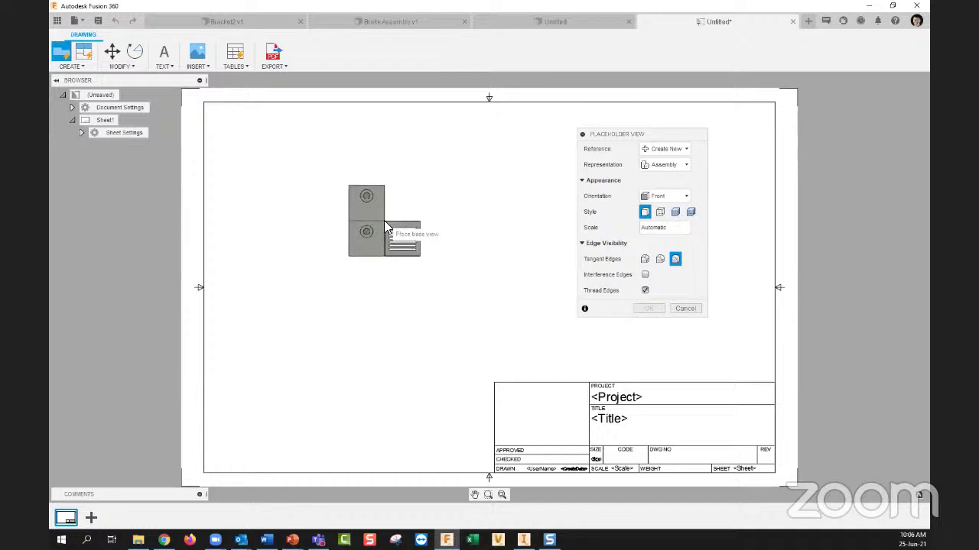
click(658, 167)
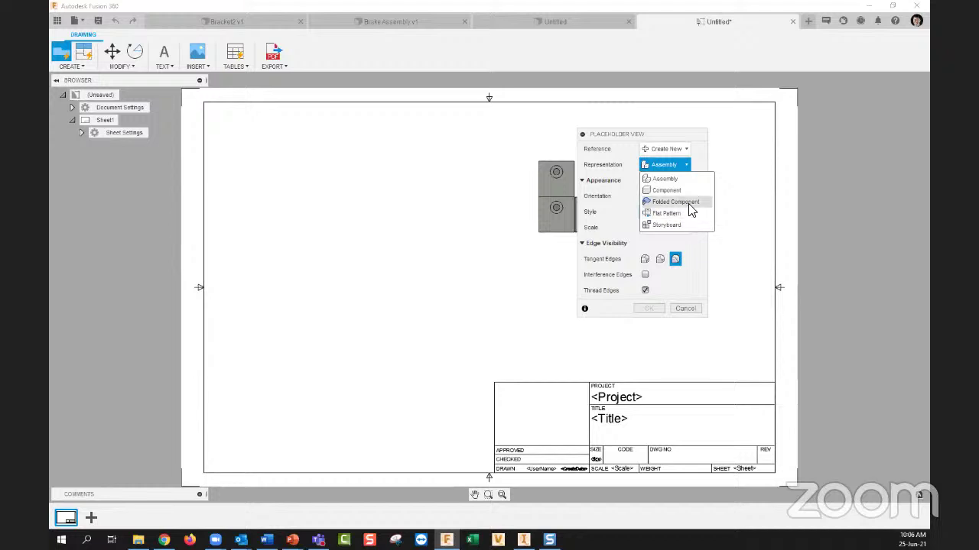
click(675, 202)
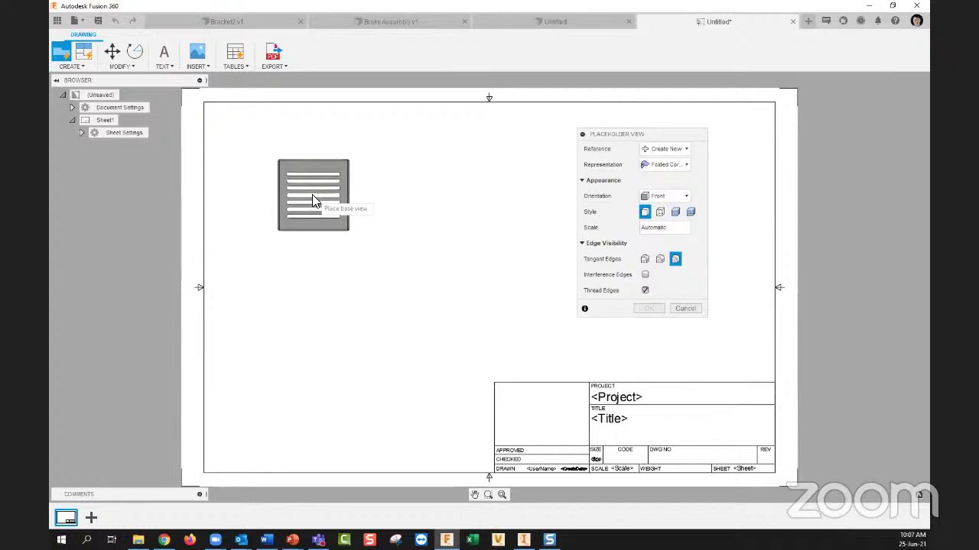
click(312, 196)
click(646, 308)
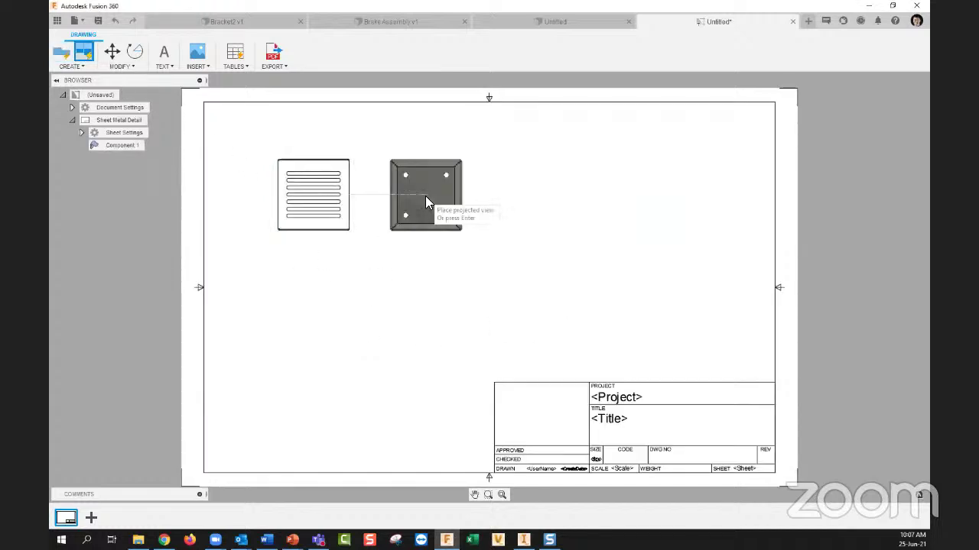
Step: Project three views from the folded base view: one to its right, one below it and an isometric one diagonally above right
click(425, 196)
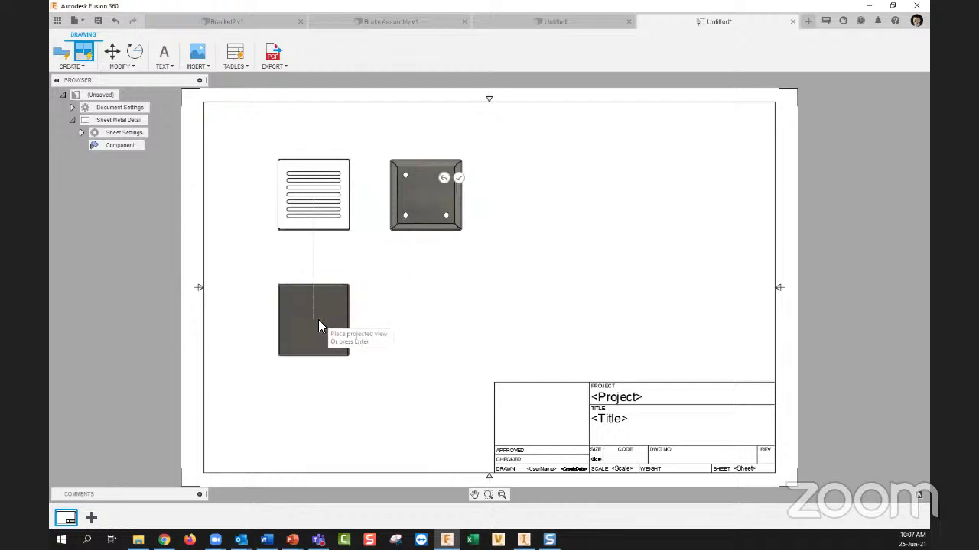
click(318, 321)
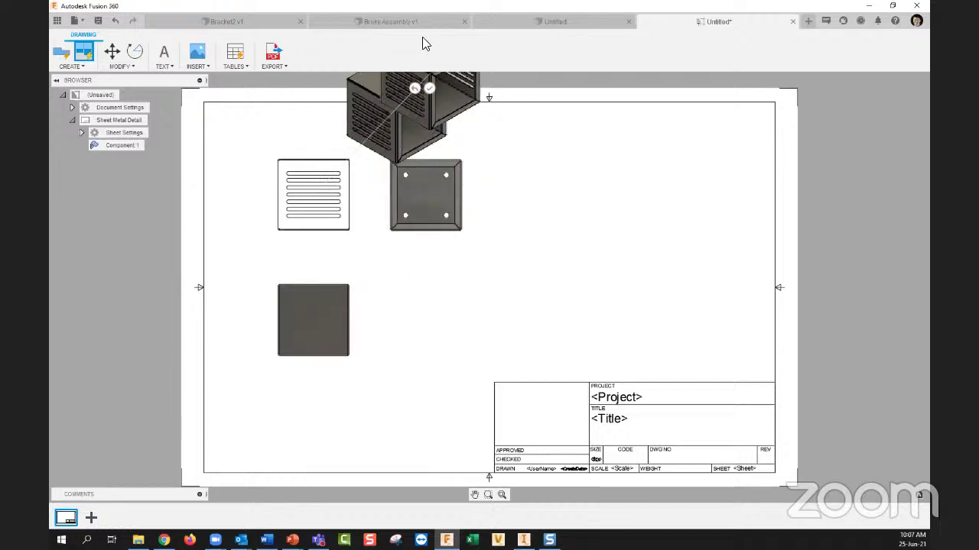
click(429, 88)
Step: Rearrange the folded views, lowering the base and bottom views, bringing the isometric view inside the border and shifting the side view right
drag(339, 229, 339, 306)
drag(330, 348, 321, 416)
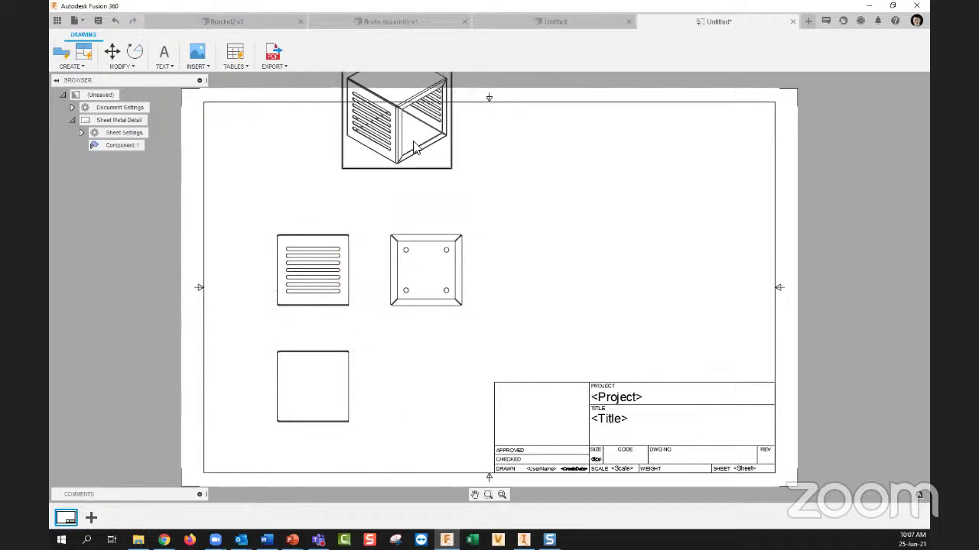
drag(414, 137, 395, 190)
drag(454, 285, 490, 286)
drag(420, 216, 436, 222)
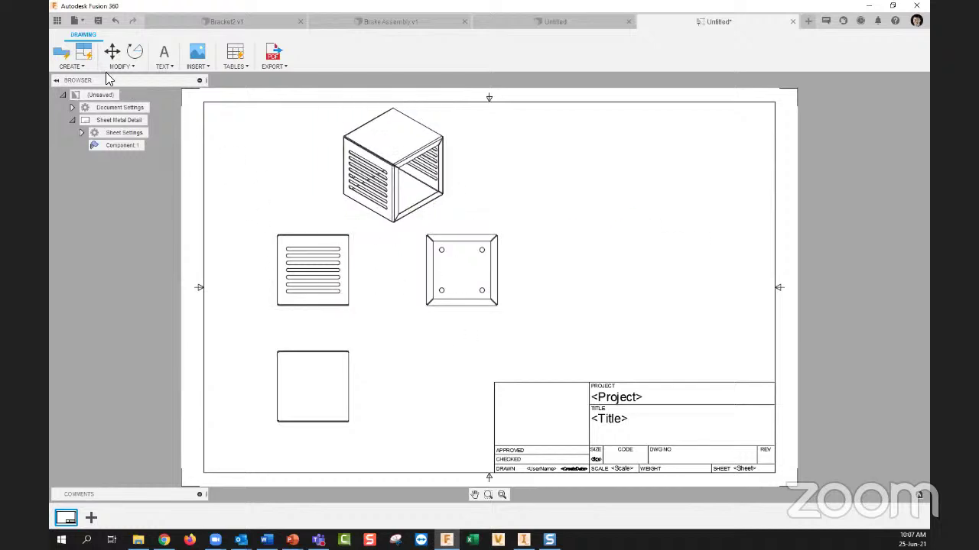
Step: Add an automatic parts list with First Level structure, snapped to the title block's upper-right corner
click(242, 59)
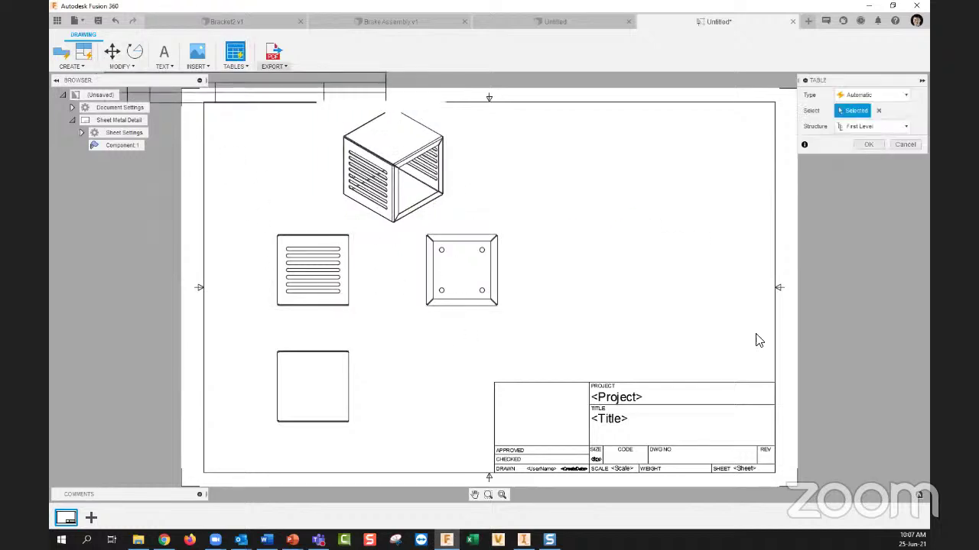
click(775, 383)
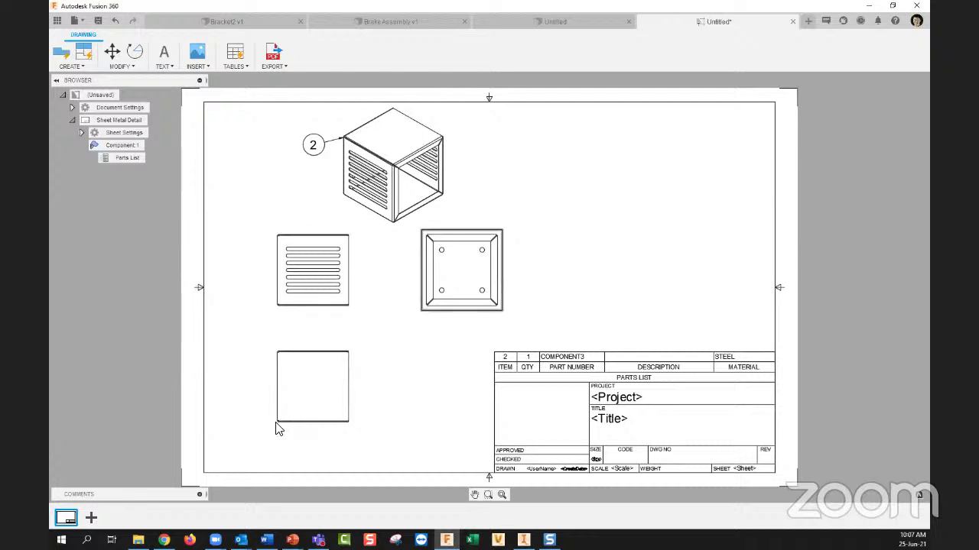
Step: Add a second sheet and place a front placeholder base view in its left half with the Flat Pattern representation
click(93, 519)
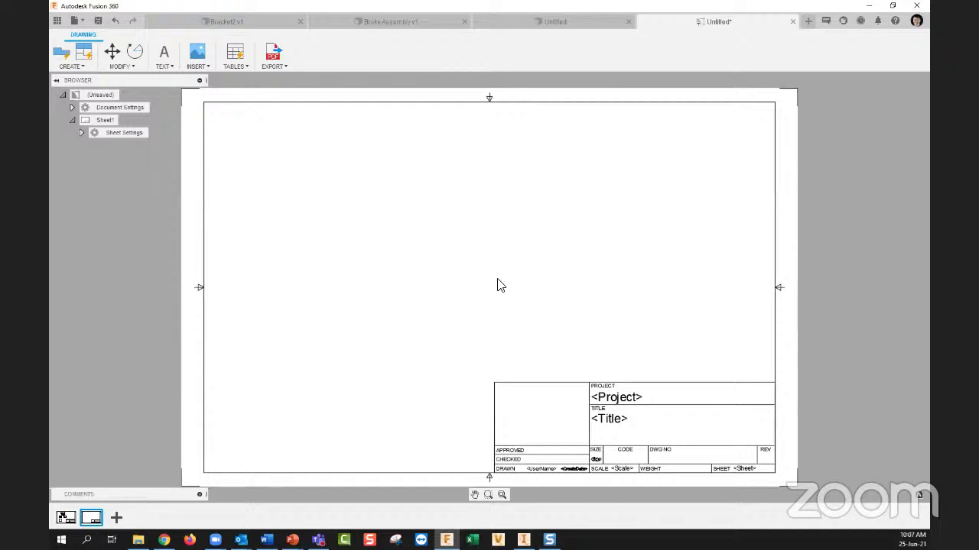
click(65, 65)
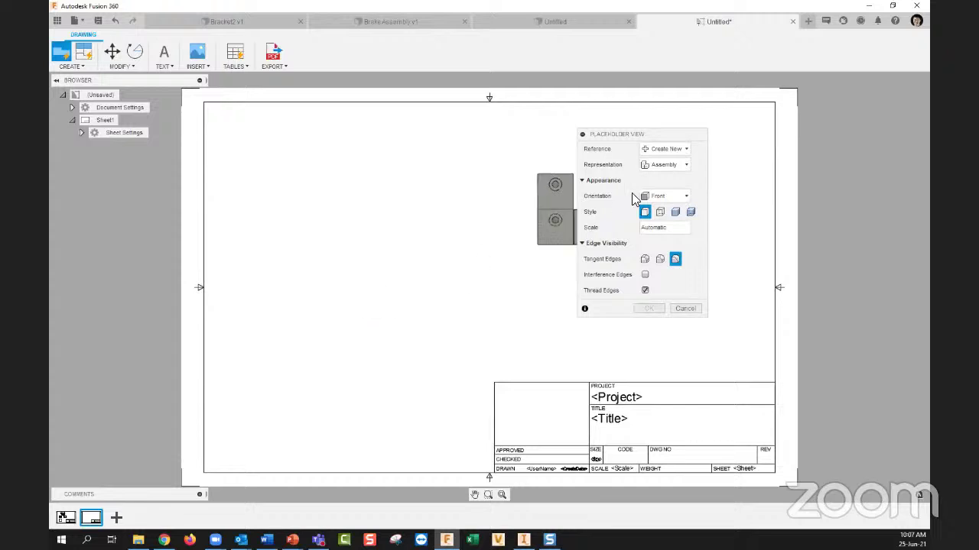
click(675, 167)
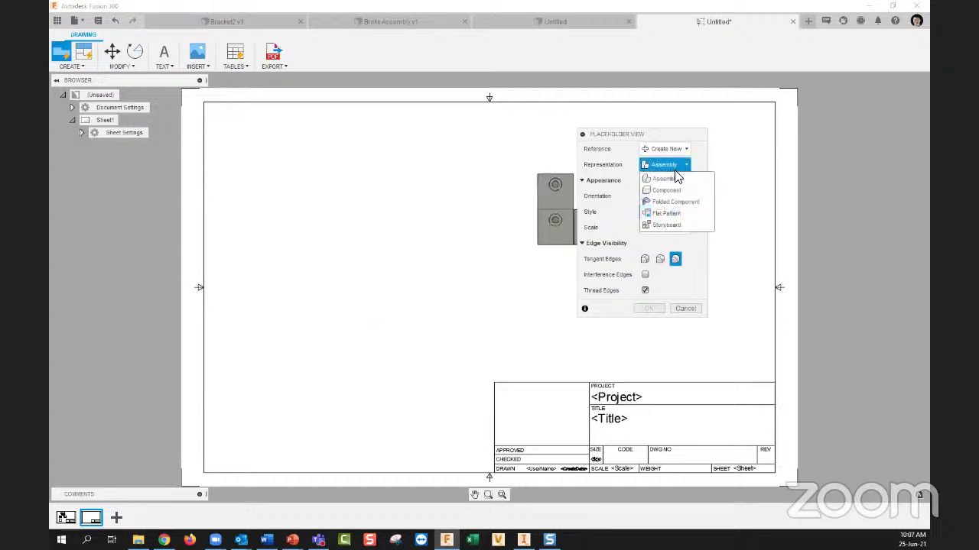
click(666, 214)
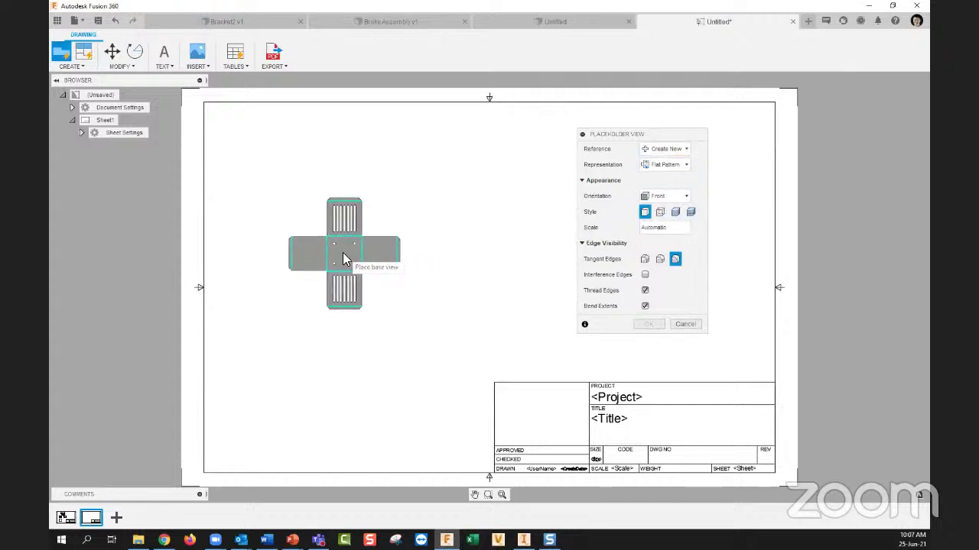
click(343, 260)
click(647, 324)
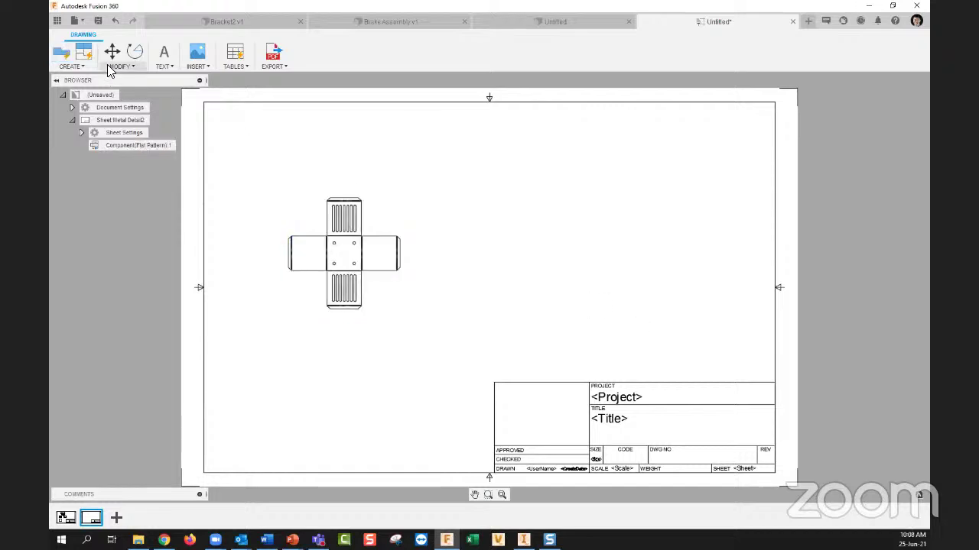
Step: Project a side view to the right of the flat pattern view
click(84, 51)
click(404, 226)
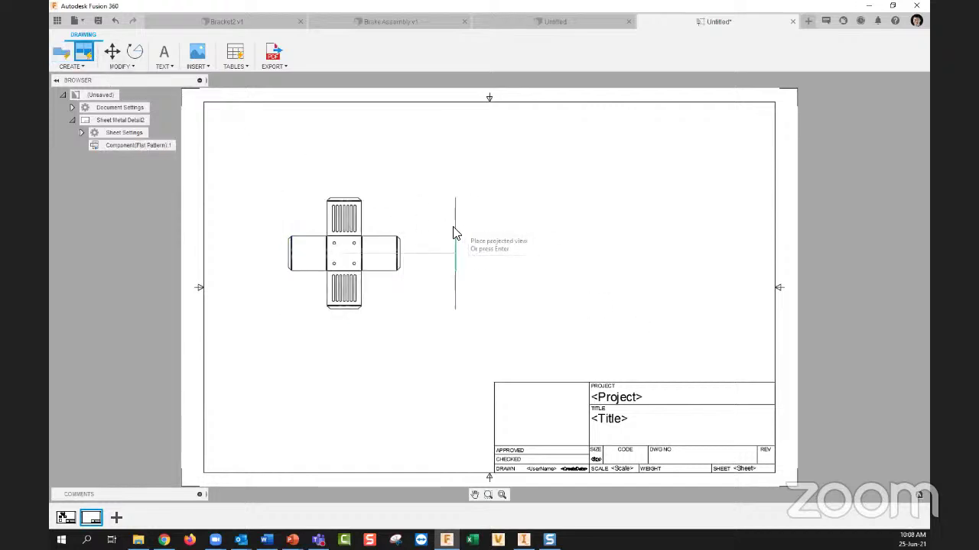
click(455, 233)
key(Return)
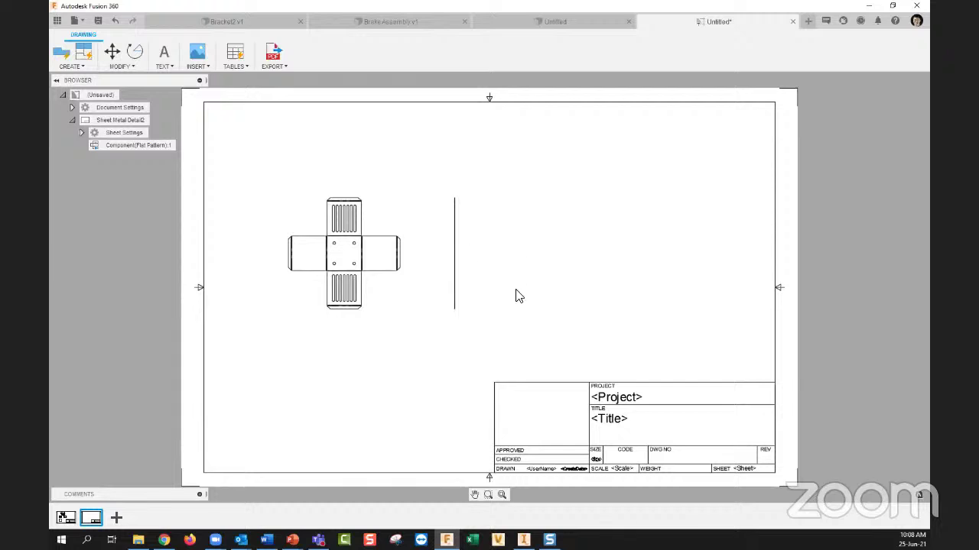
Step: Add an automatic bend table directly above the title block, aligned with its right edge
click(235, 51)
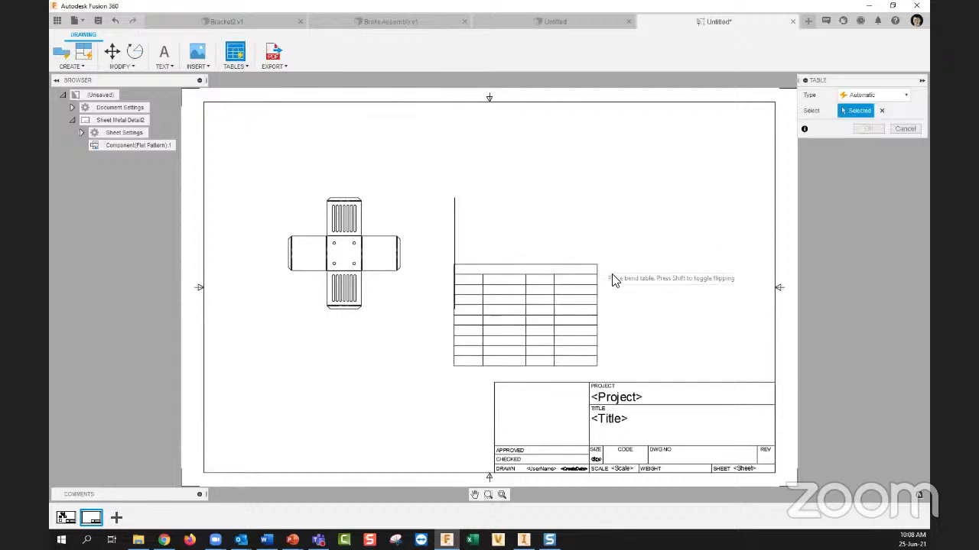
click(775, 383)
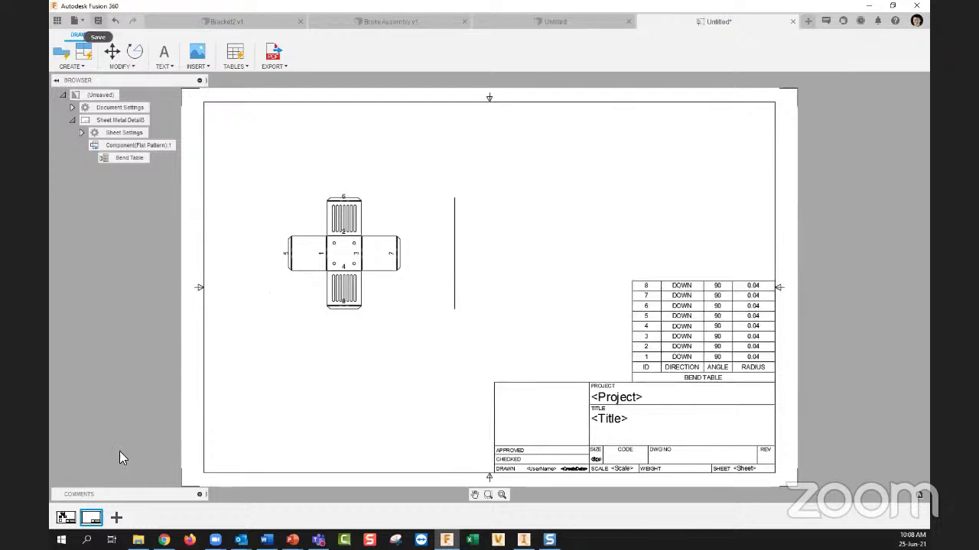
Step: Save the drawing template as Sheet_Metal_Test_1 in the Webinar 64 - Drawings Update July 2021 folder
click(97, 22)
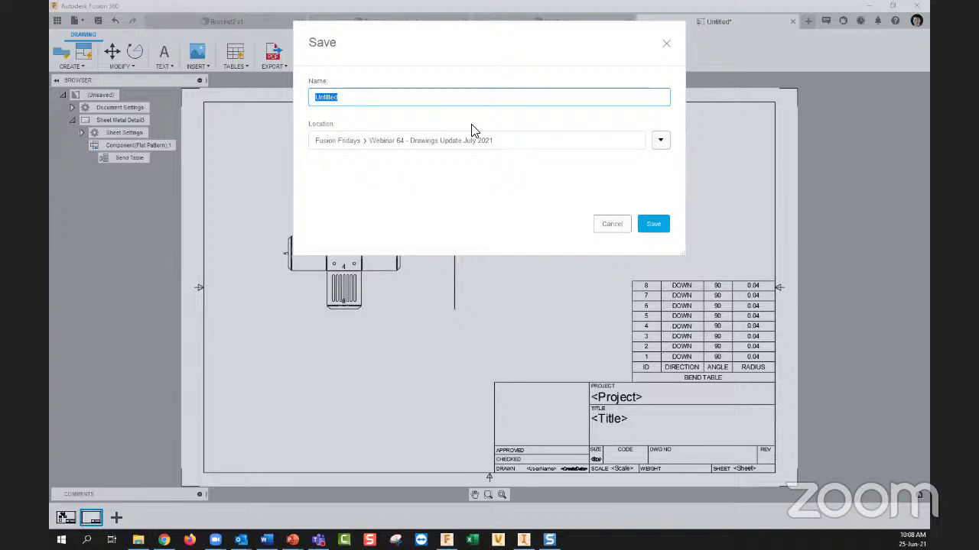
text(Sheet)
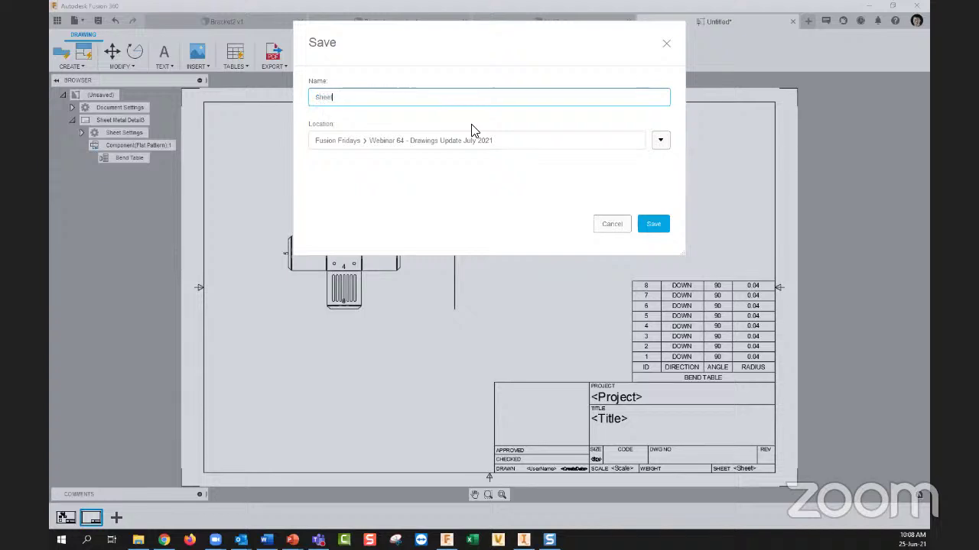
text(_Metal_Test_1)
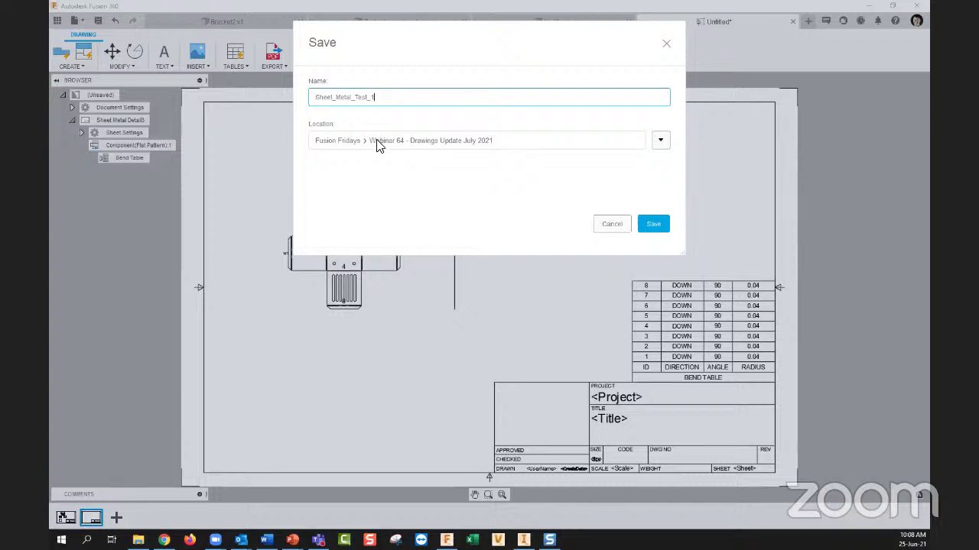
click(649, 224)
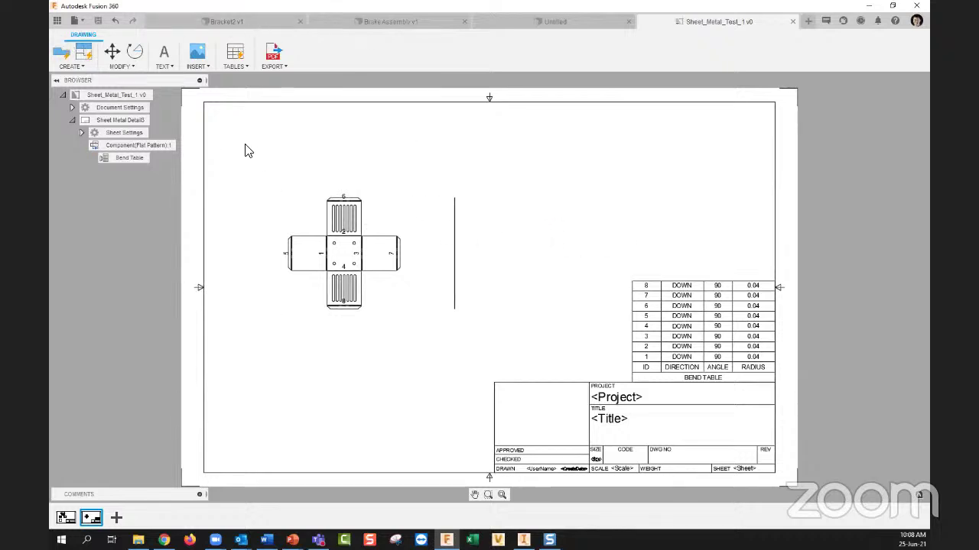
Step: Look through the webinar folders of the Fusion Fridays project for sheet metal designs
click(57, 21)
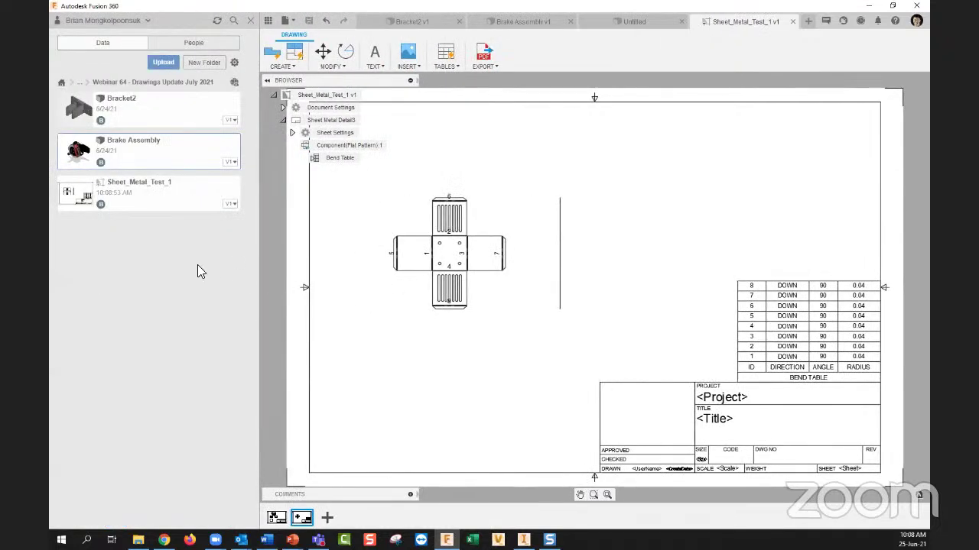
click(86, 97)
scroll(191, 252, down, 15)
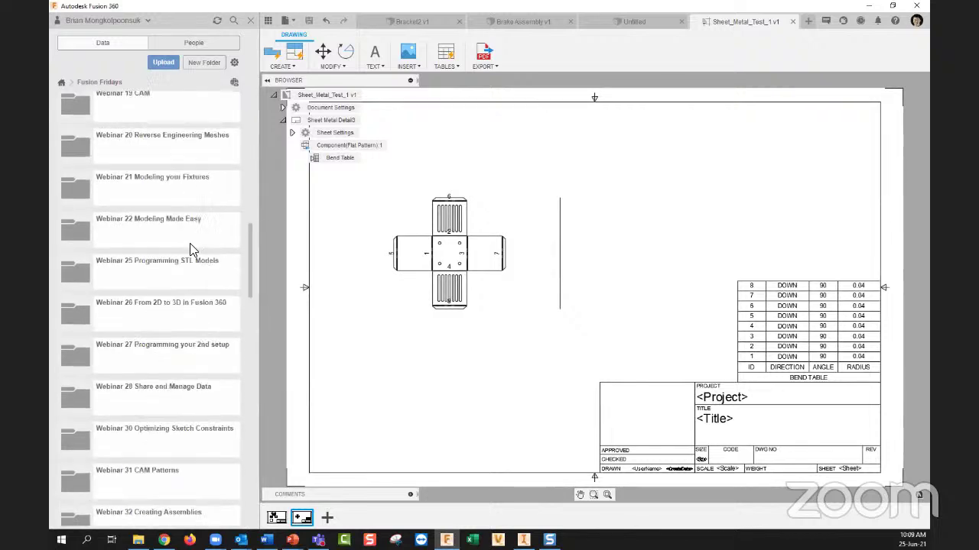
scroll(184, 253, down, 10)
scroll(162, 264, up, 20)
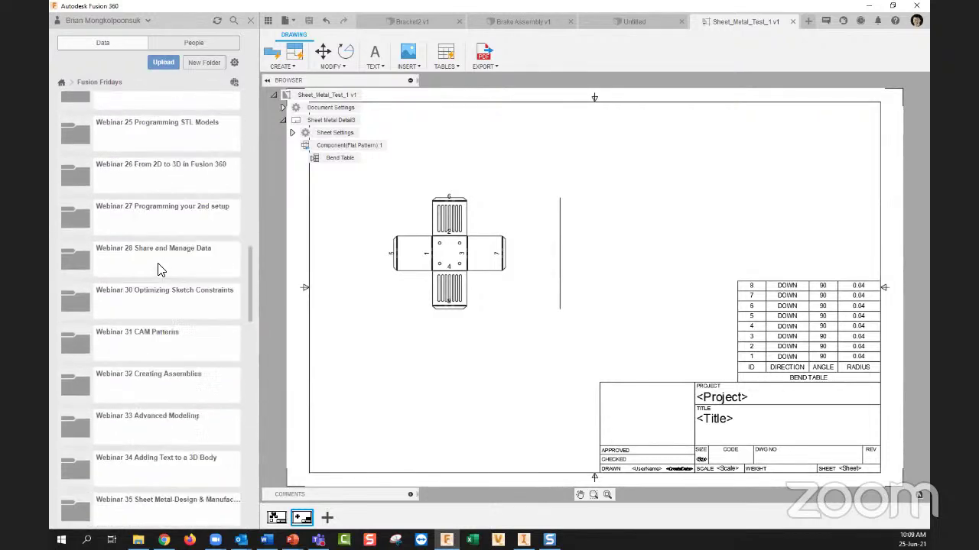
scroll(157, 269, up, 10)
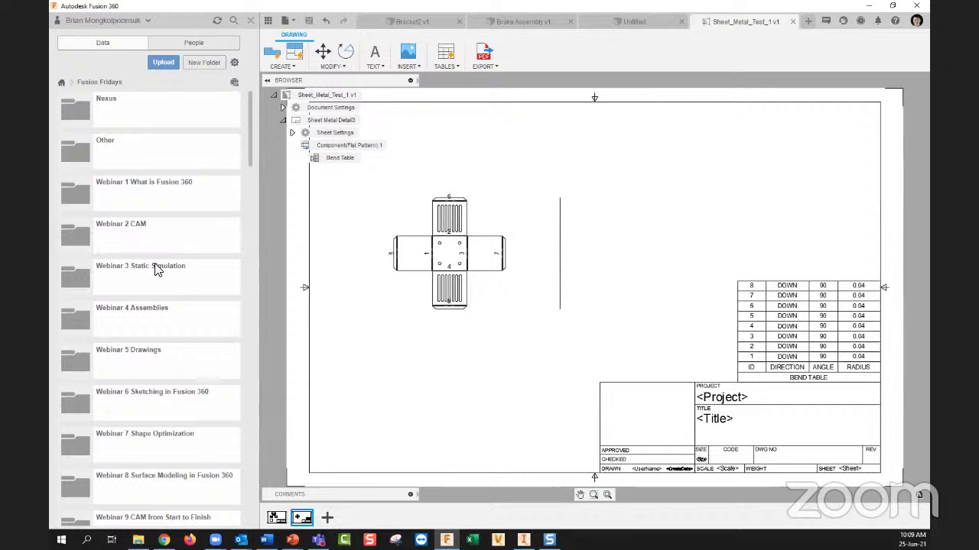
scroll(155, 269, down, 7)
scroll(153, 263, up, 8)
Step: Search the Fusion Fridays project for "sheet metal"
click(233, 21)
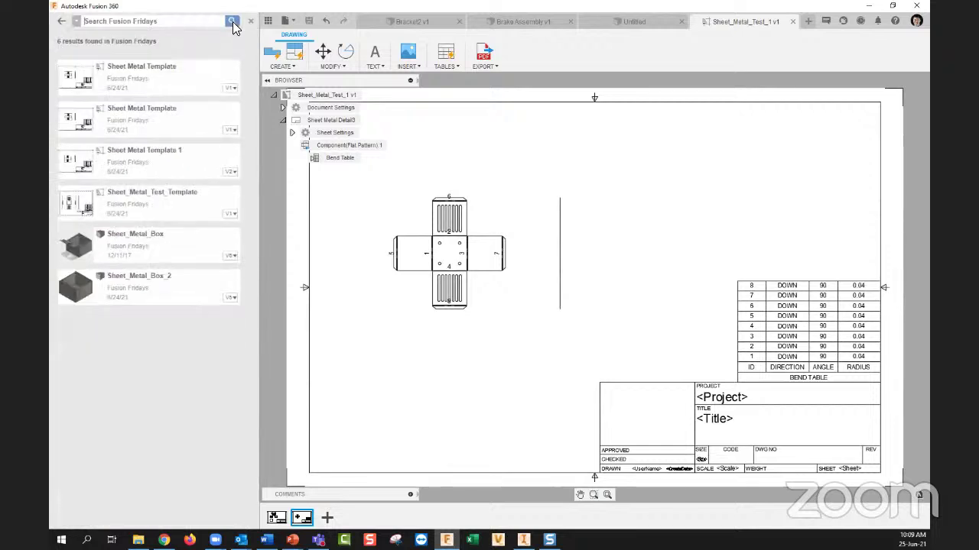
text(shee)
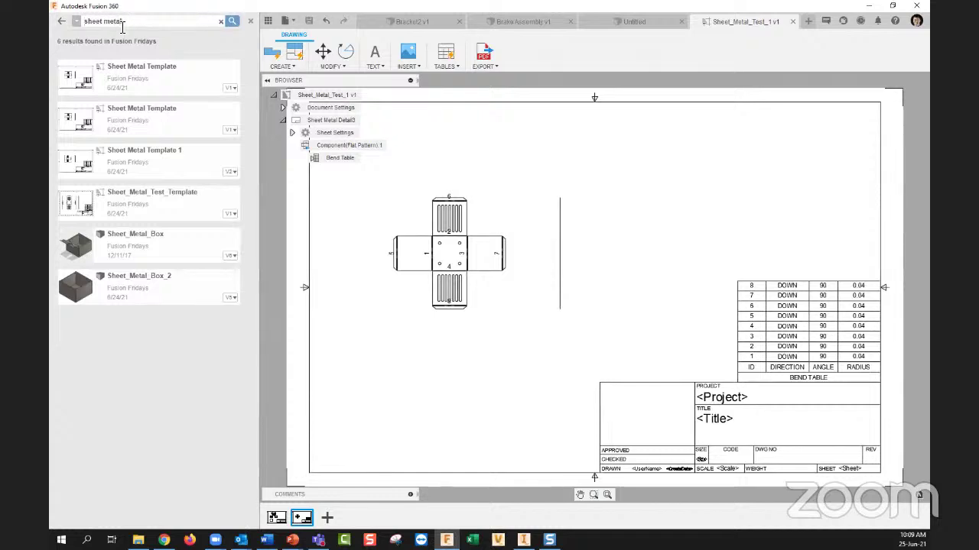
text(t metal)
key(Return)
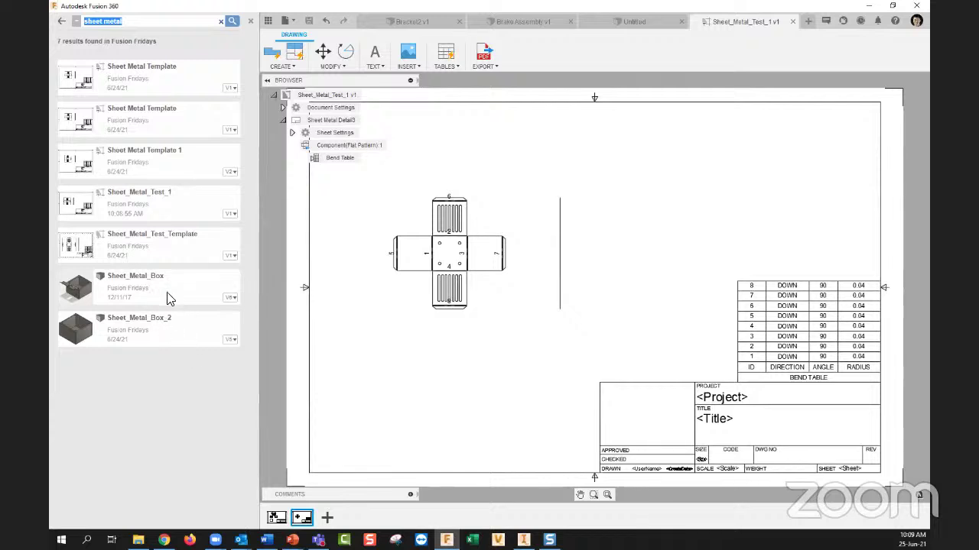
Step: Open the Sheet_Metal_Box_2 design from the search results and hide the data panel
double_click(176, 341)
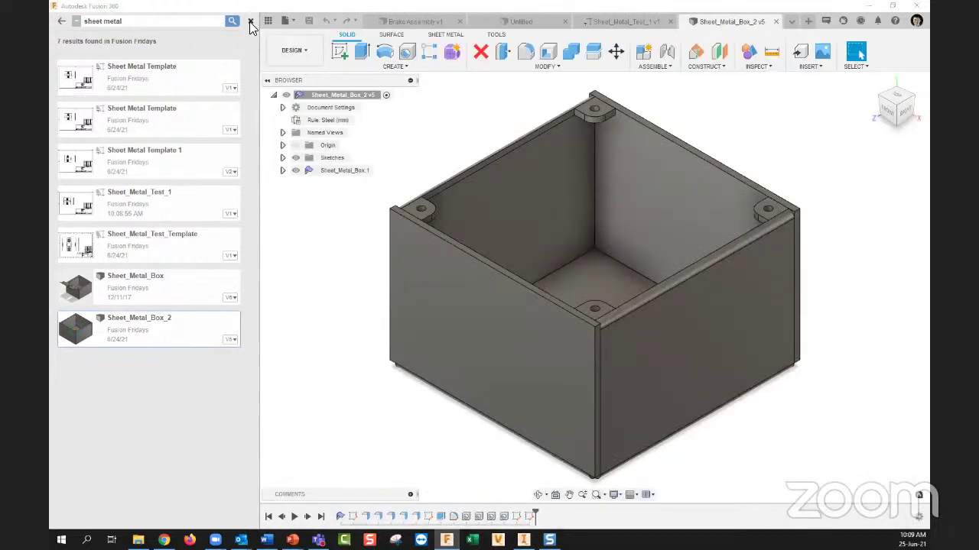
click(250, 21)
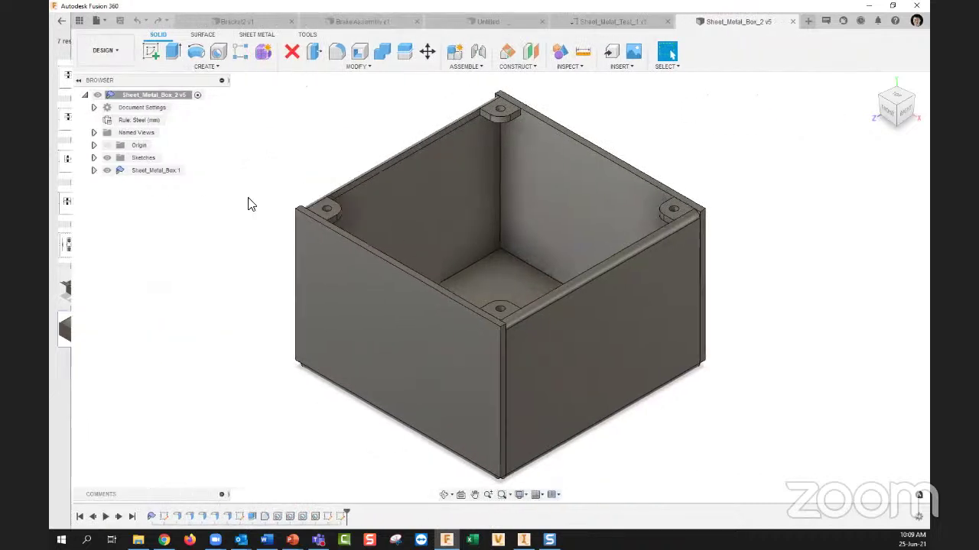
shift+middle_drag(216, 205, 615, 330)
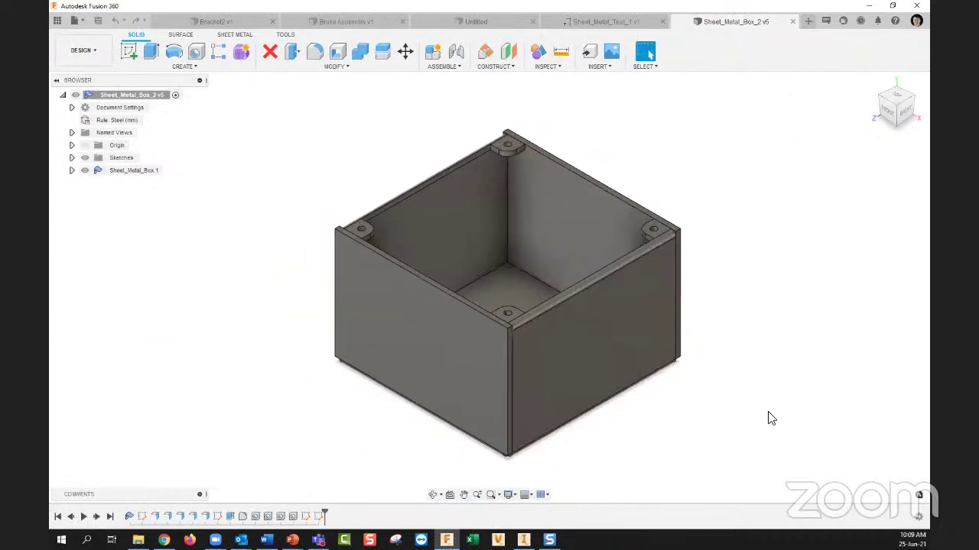
middle_drag(768, 411, 764, 408)
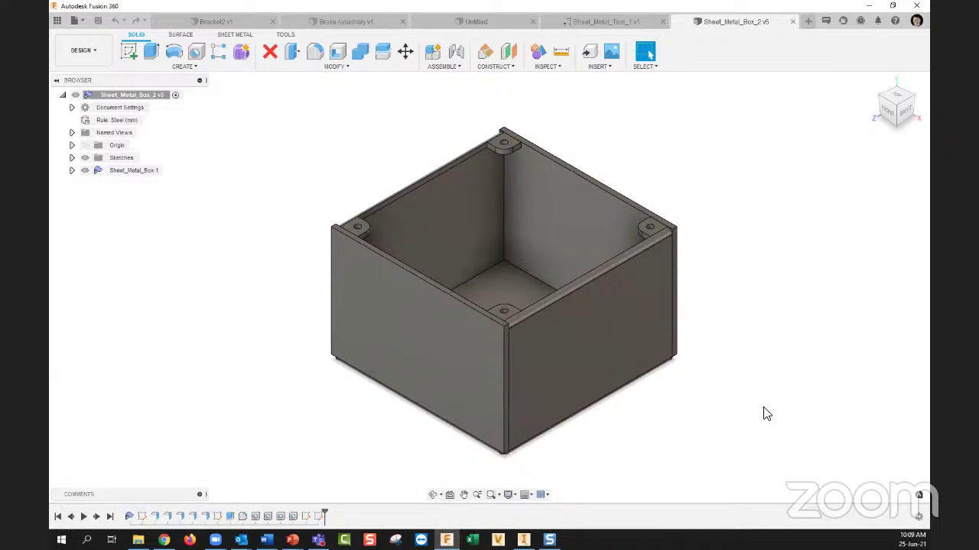
Step: Create a new full-assembly drawing of Sheet_Metal_Box_2 using the Sheet_Metal_Test_1 template from the Webinar 64 - Drawings Update July 2021 folder
click(75, 21)
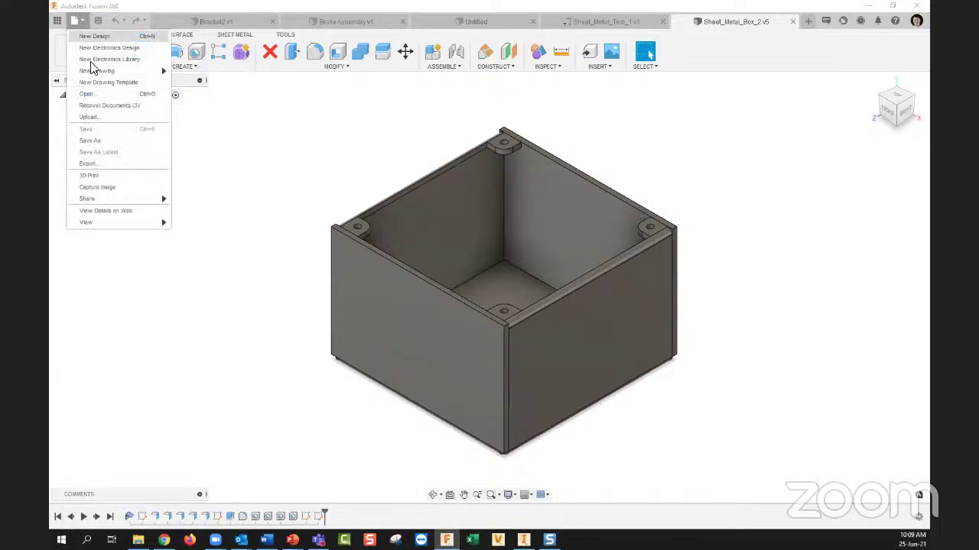
click(248, 128)
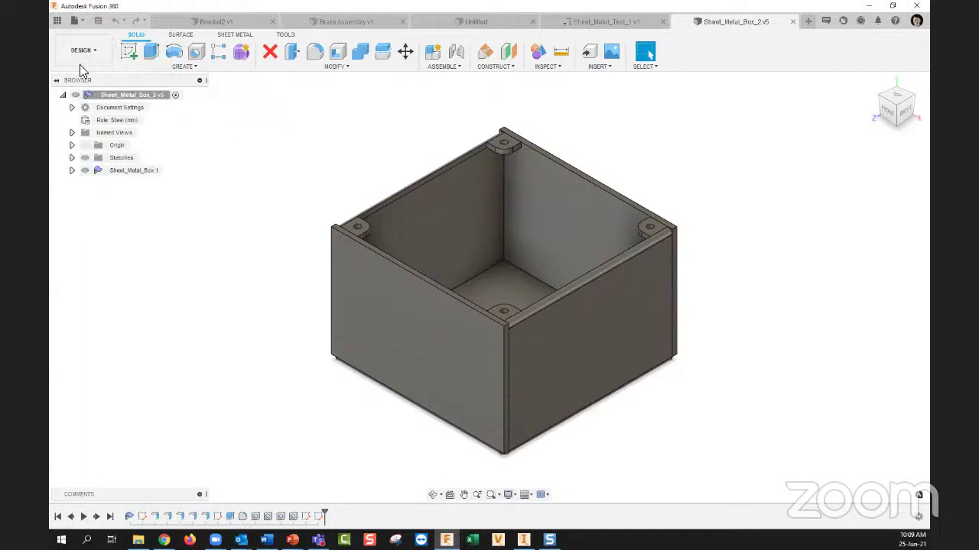
click(82, 50)
mouse_move(101, 187)
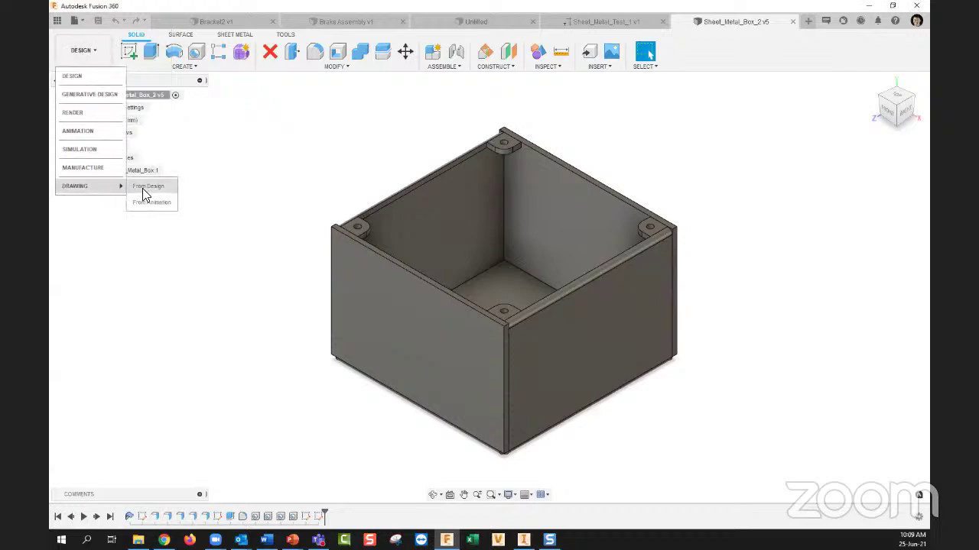
click(147, 186)
drag(662, 151, 265, 157)
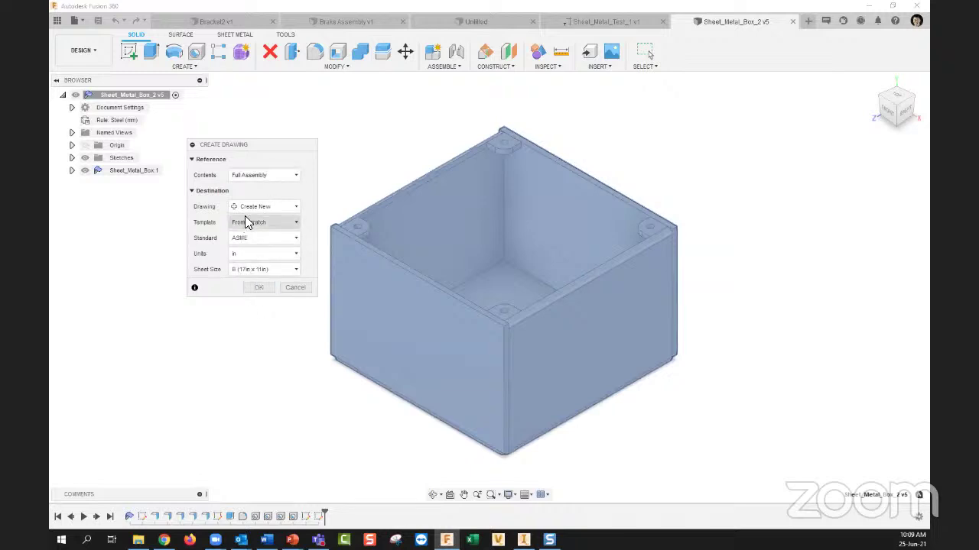
click(264, 222)
click(252, 261)
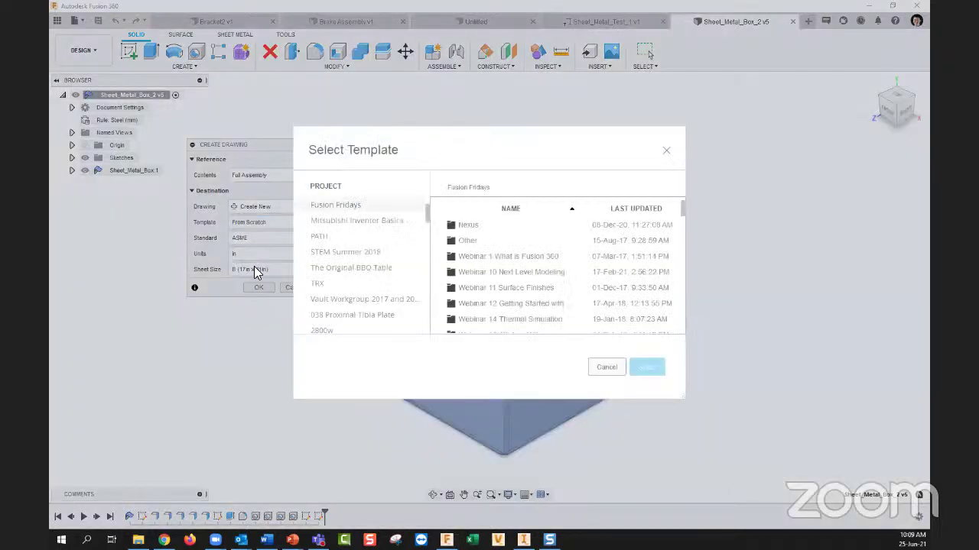
scroll(524, 283, down, 10)
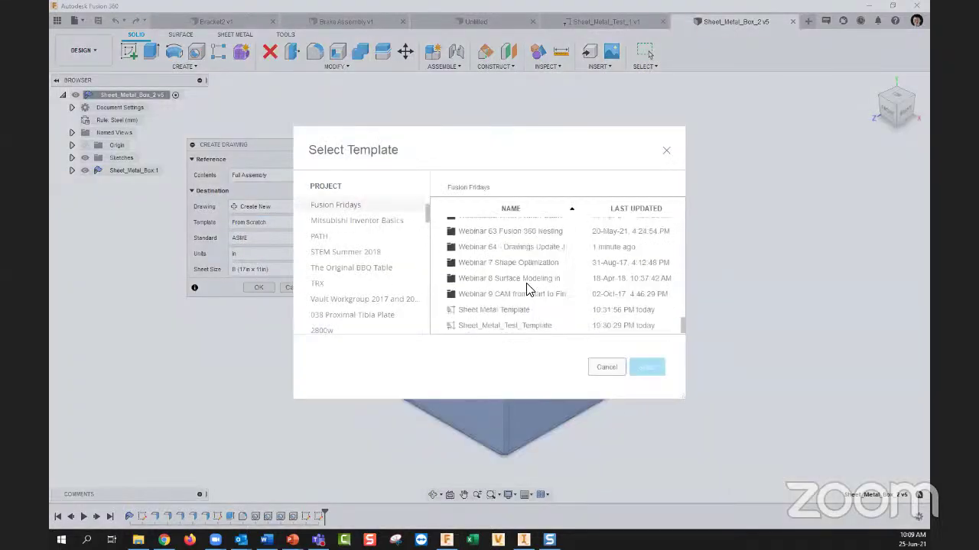
scroll(520, 290, up, 2)
double_click(511, 289)
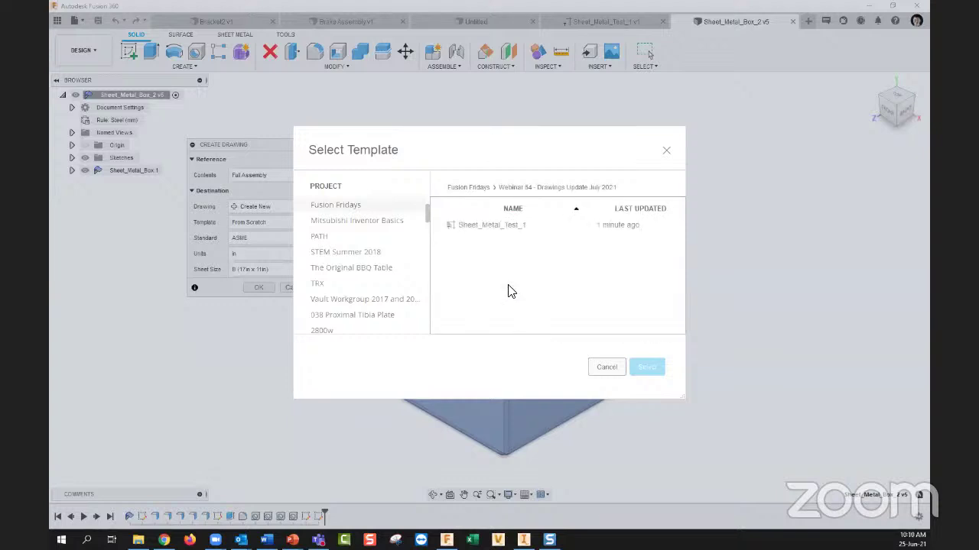
double_click(501, 229)
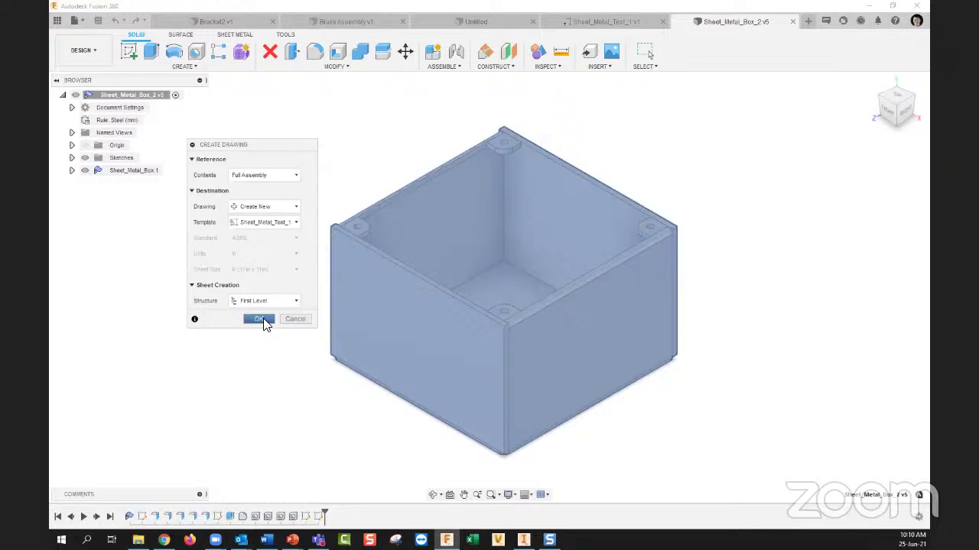
click(263, 320)
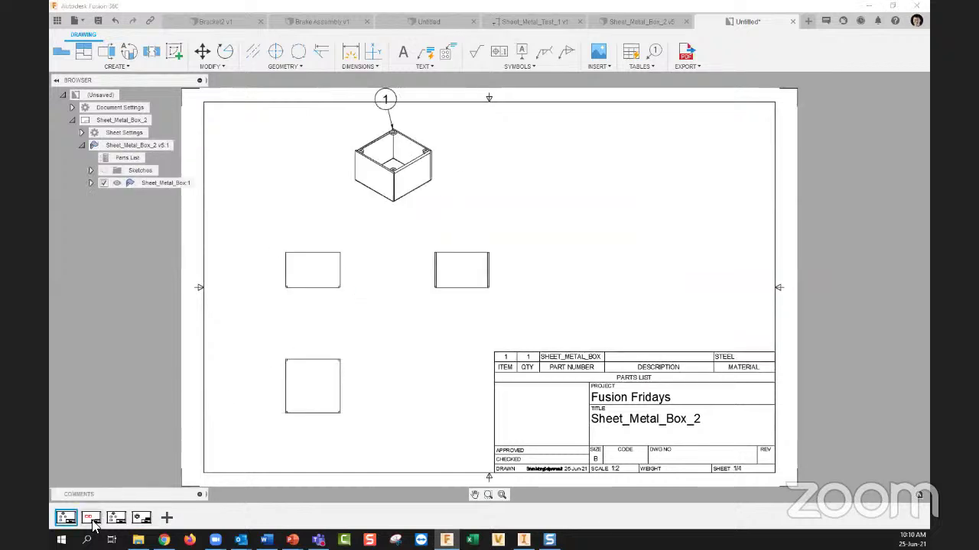
Step: Examine the second sheet's flat pattern placeholders and bend table, and preview the last sheet
click(91, 518)
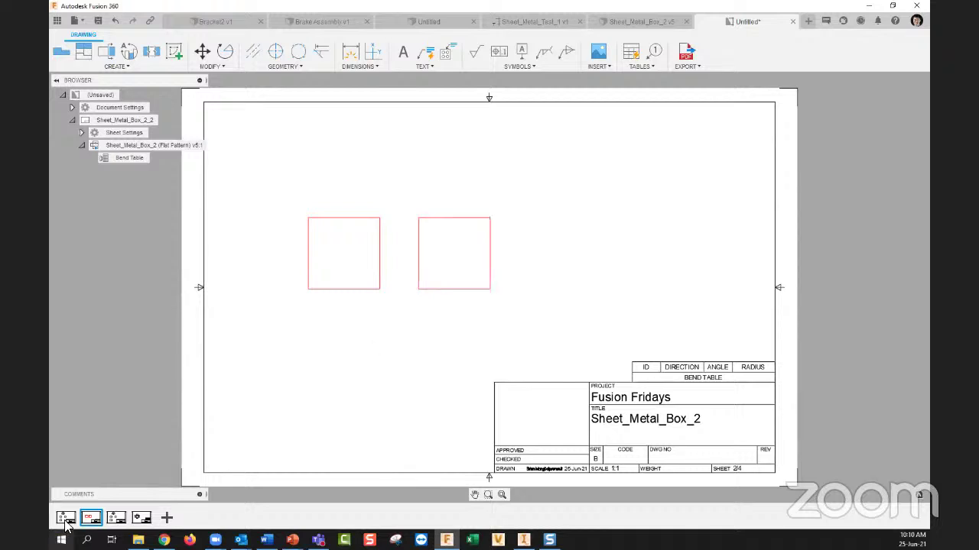
mouse_move(63, 519)
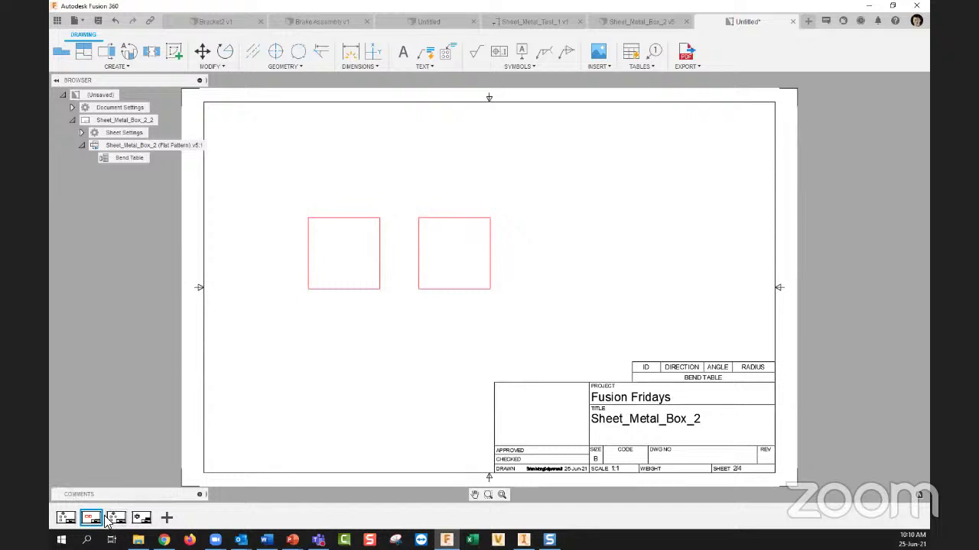
mouse_move(142, 519)
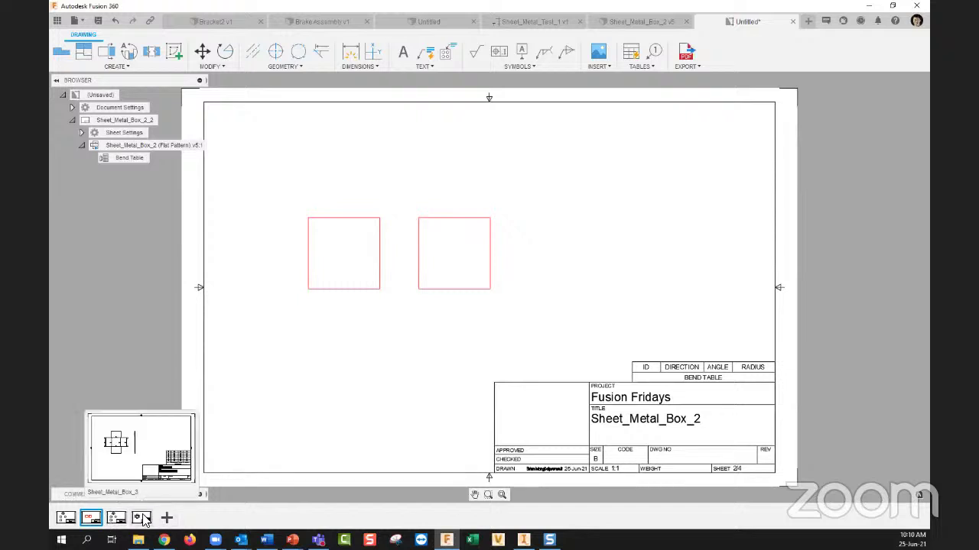
Step: Move the isometric view on the first sheet slightly down so its balloon sits inside the sheet border
click(65, 519)
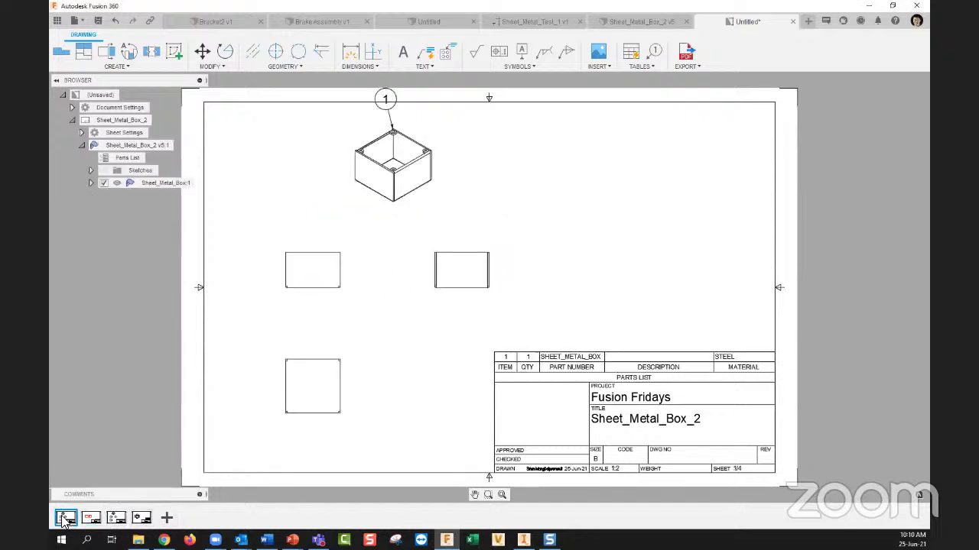
drag(411, 203, 406, 221)
click(389, 147)
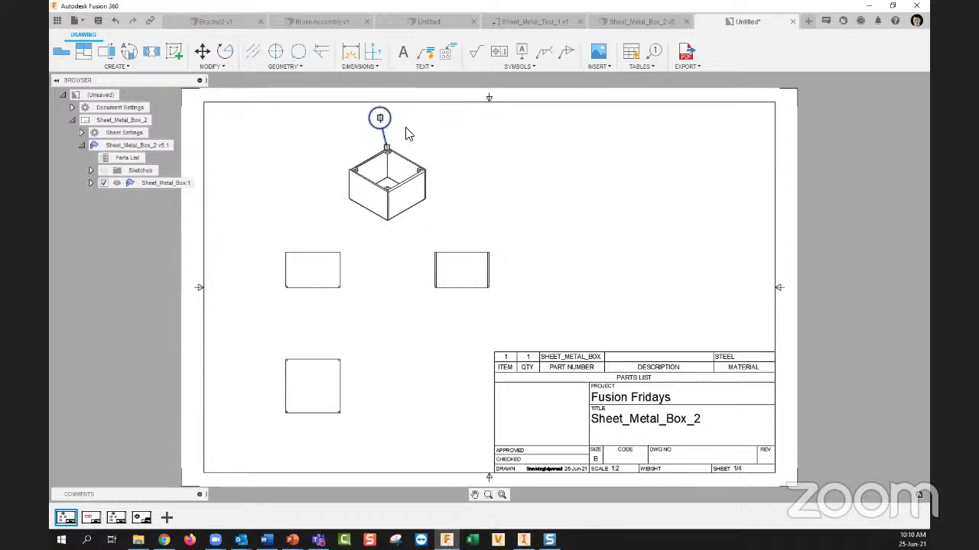
click(469, 157)
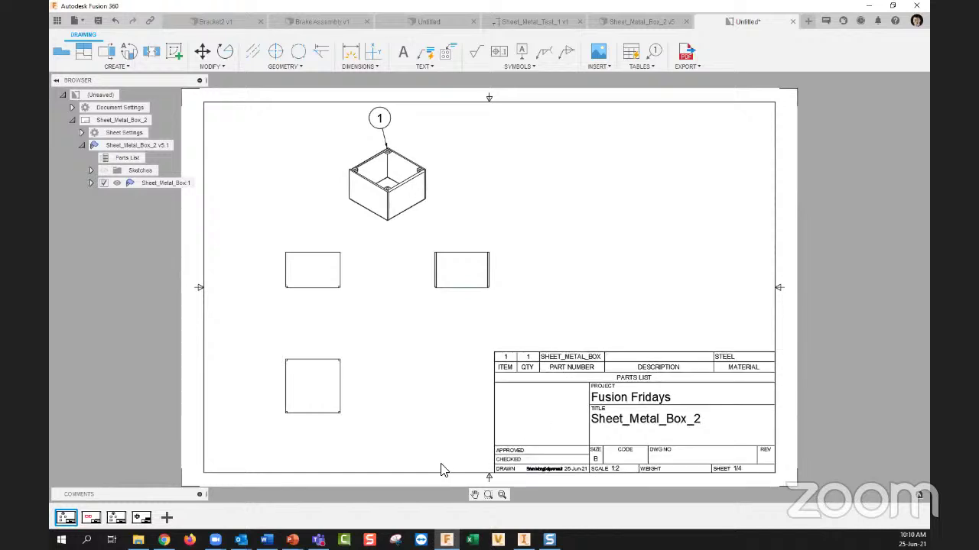
Step: Review the second, third and fourth sheets for their generated views, parts list and bend table
click(91, 517)
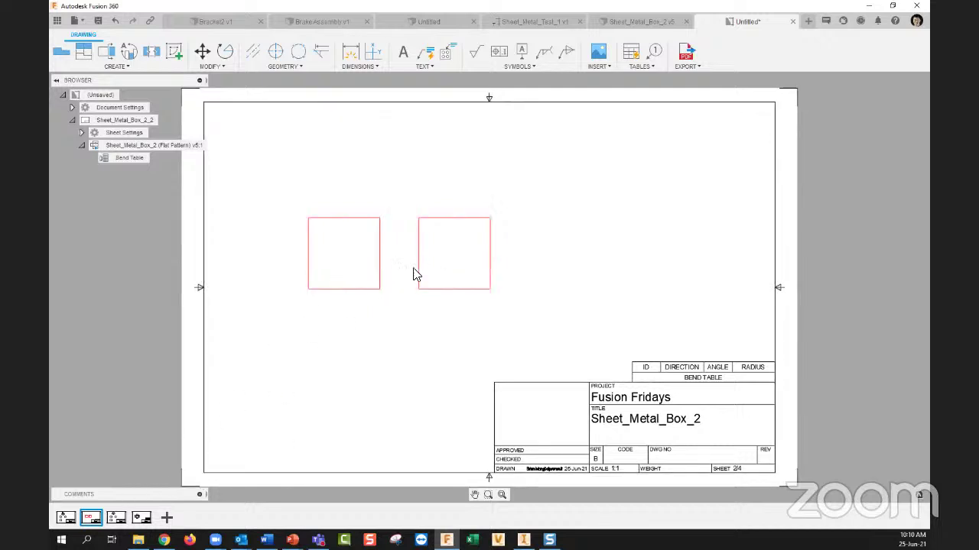
click(116, 520)
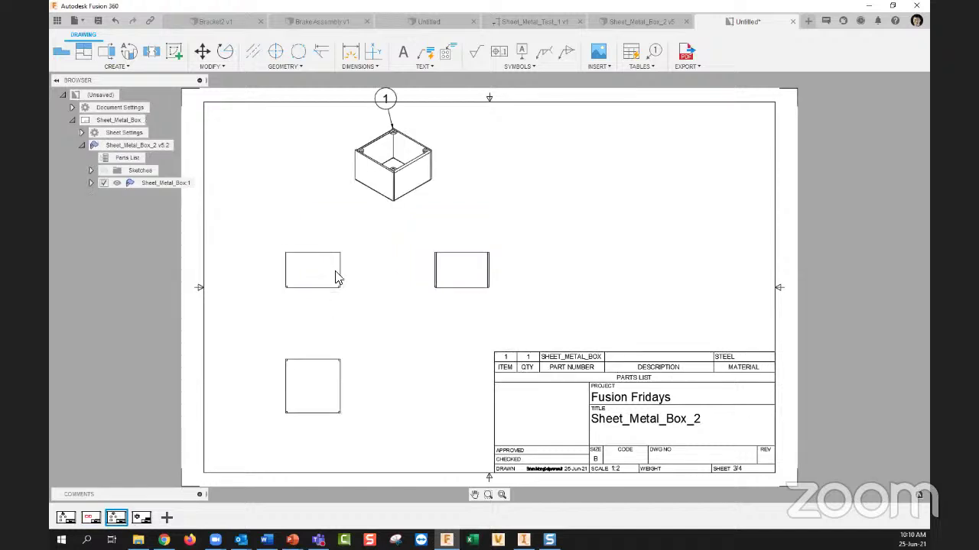
click(142, 519)
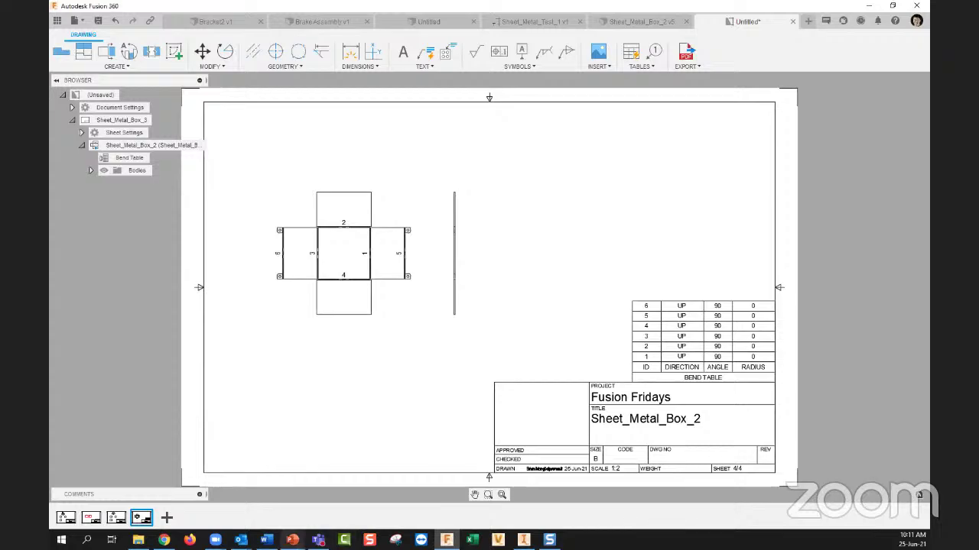
mouse_move(292, 539)
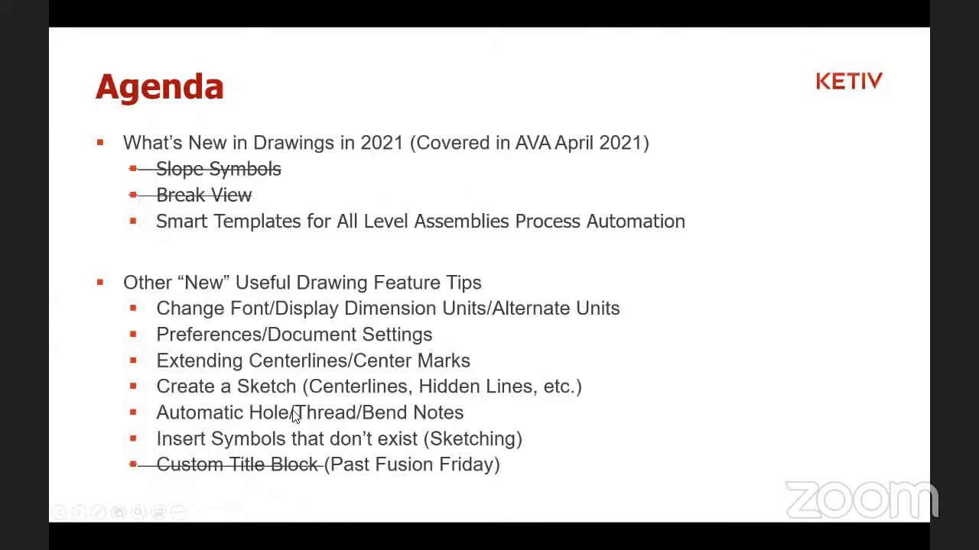
click(294, 490)
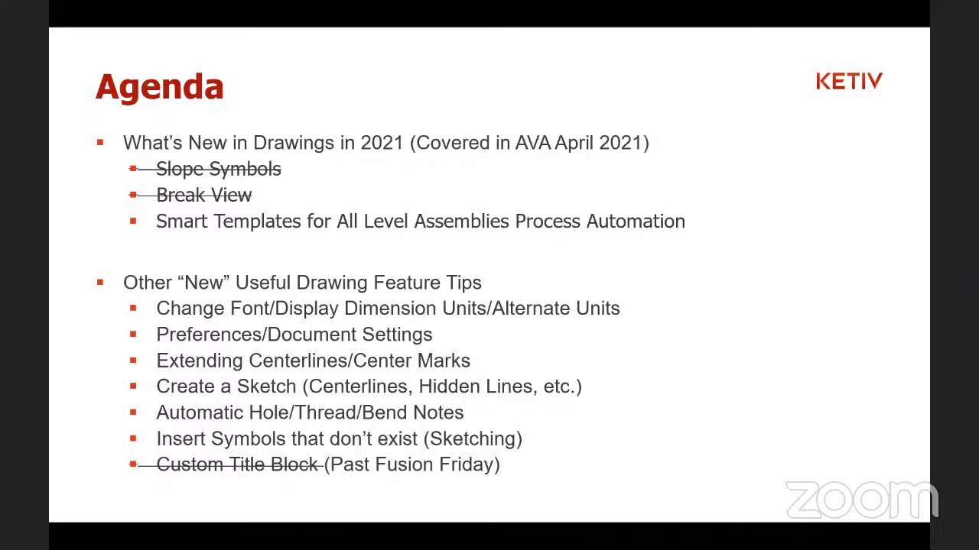
key(alt+Tab)
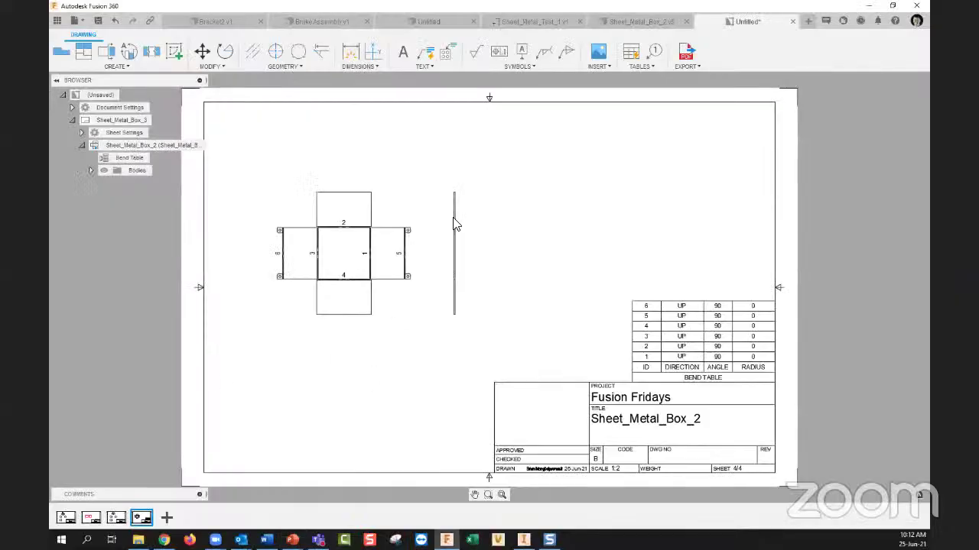
Step: Create a new full-assembly drawing of the Bracket2 design from scratch, without a template
click(222, 25)
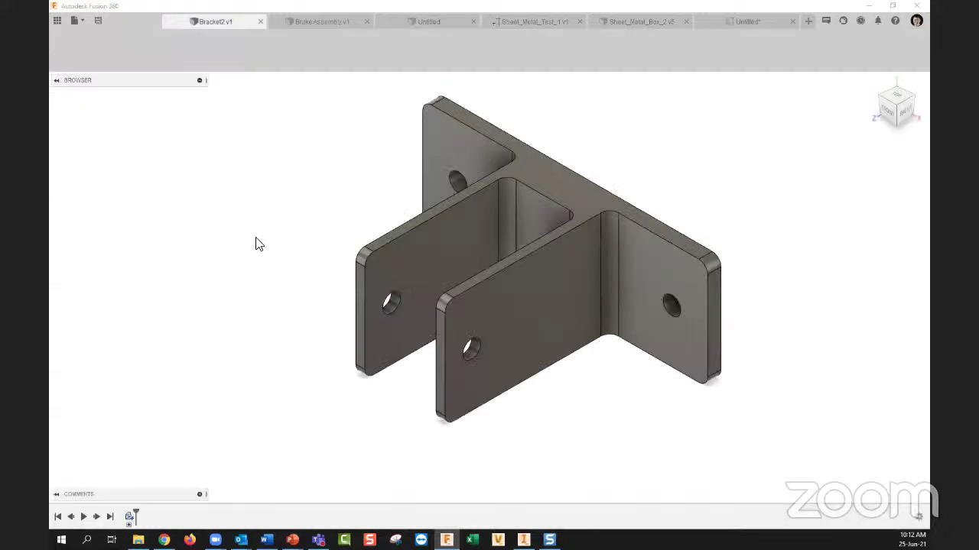
click(96, 55)
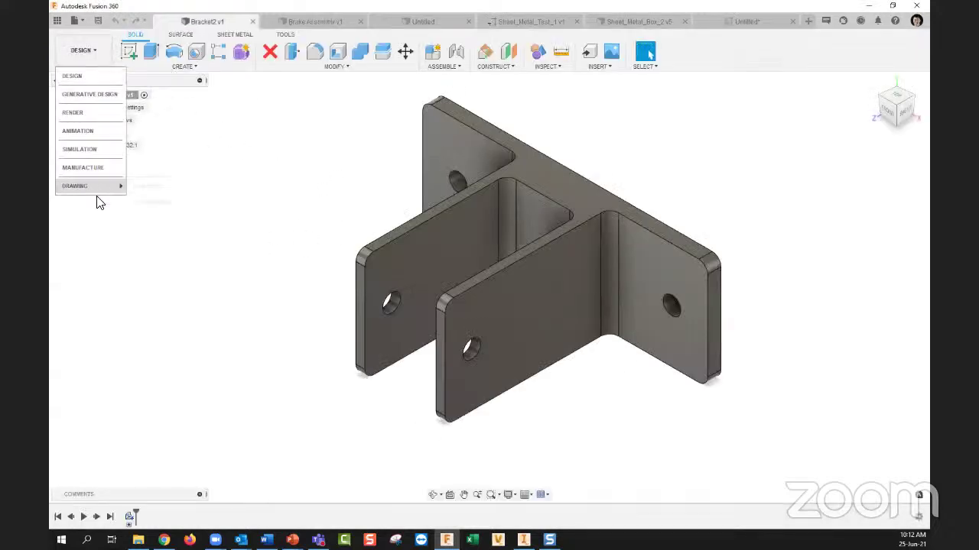
mouse_move(106, 187)
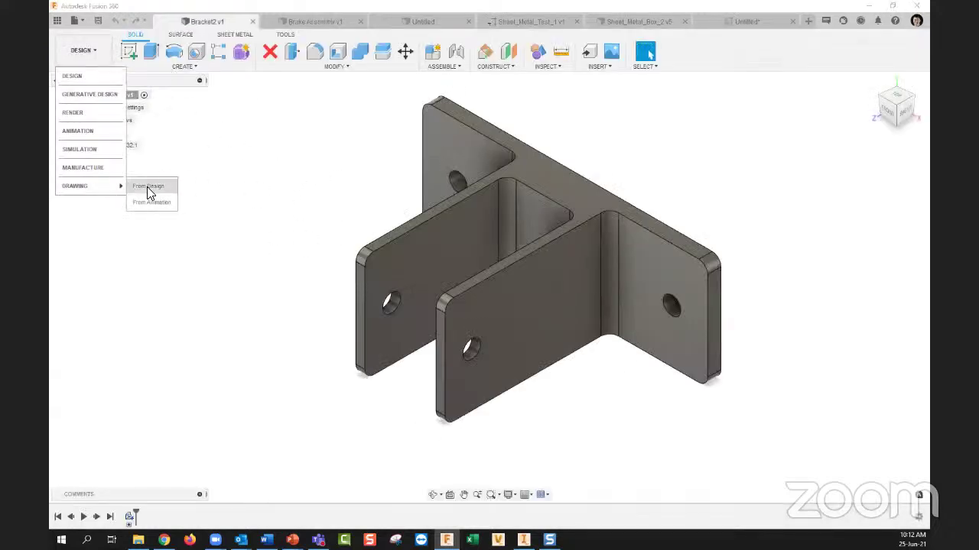
click(146, 186)
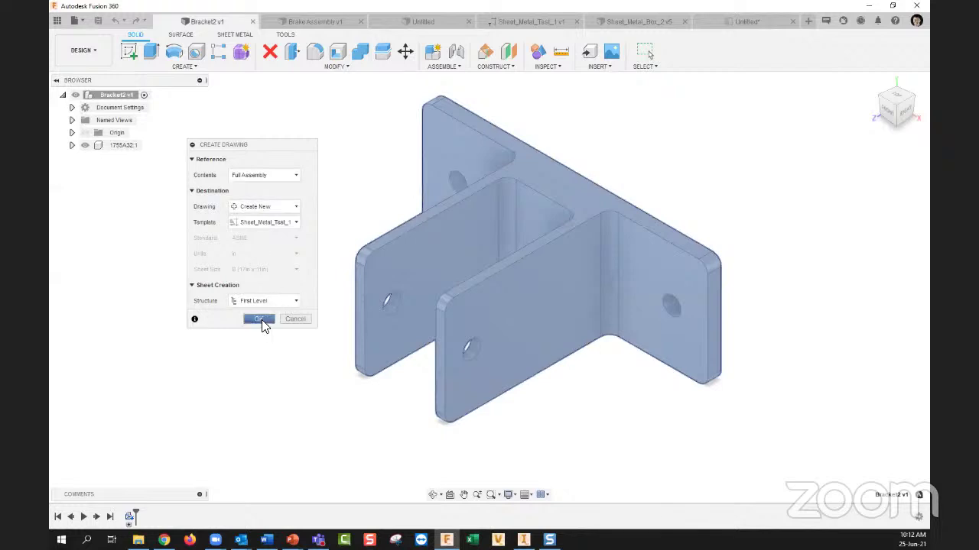
click(263, 222)
click(263, 237)
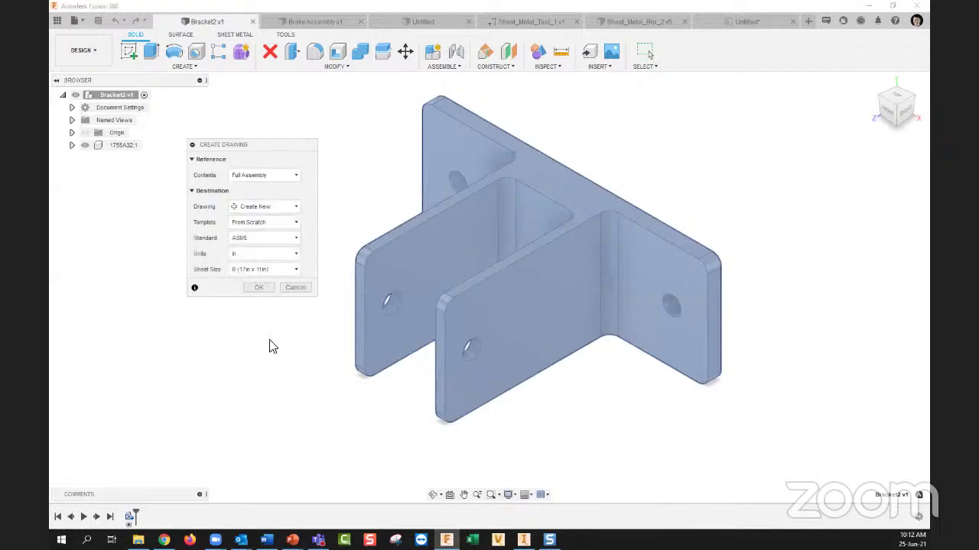
click(260, 289)
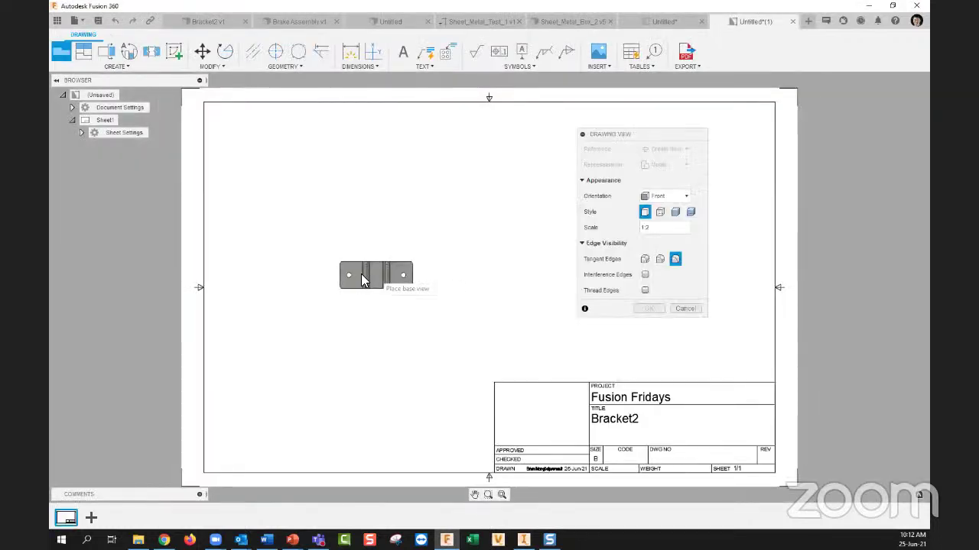
Step: Place the bracket's front base view at 1:2 scale in the left half of the sheet, midway up
click(334, 288)
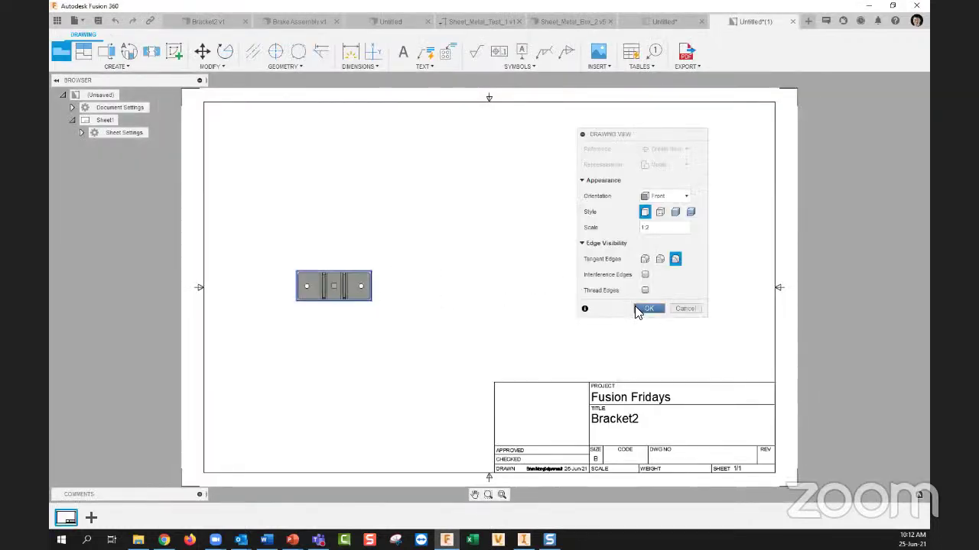
click(639, 308)
scroll(353, 296, up, 1)
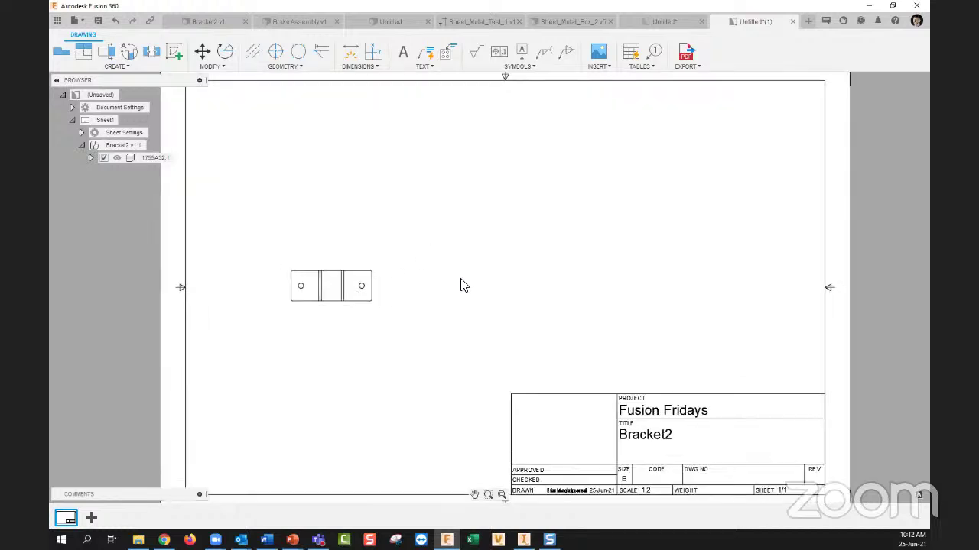
scroll(464, 286, down, 1)
Step: Dimension the bracket's overall width below the front view, between its two lower corners
mouse_move(537, 346)
middle_down()
mouse_move(535, 319)
mouse_move(534, 328)
middle_up()
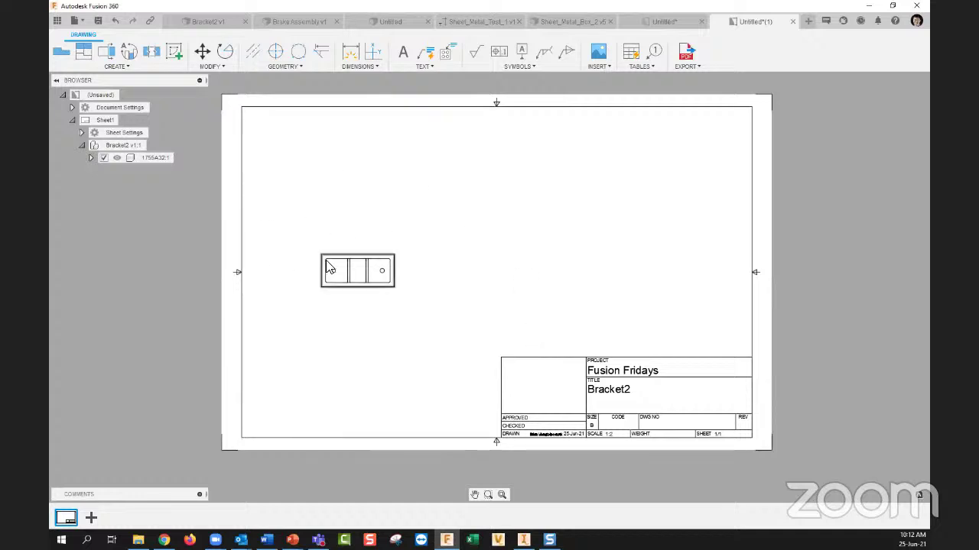
key(d)
scroll(352, 284, up, 2)
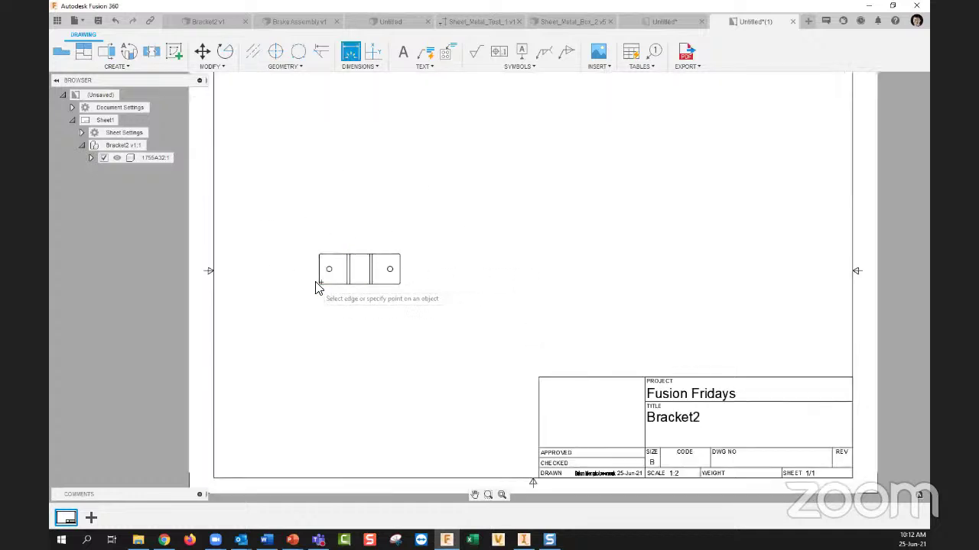
click(320, 283)
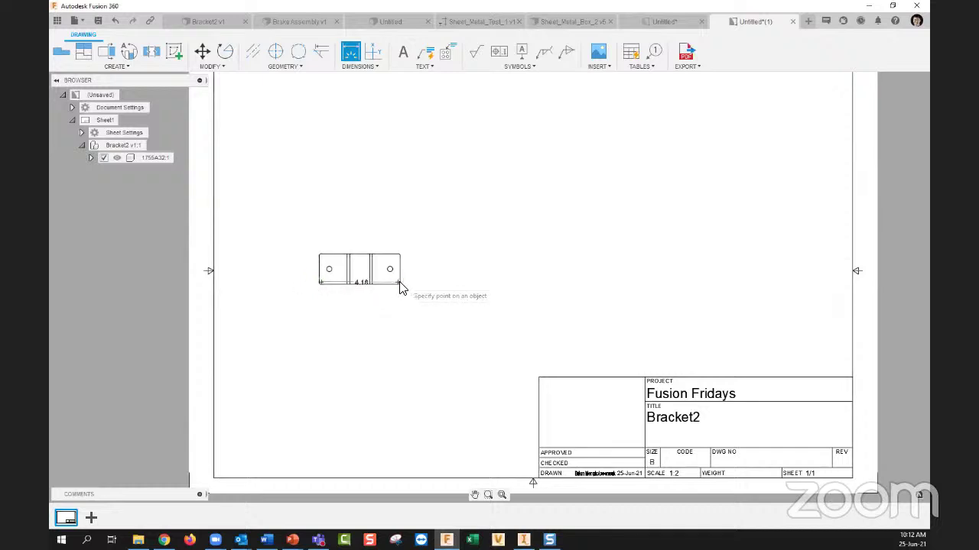
click(399, 284)
click(390, 310)
key(Escape)
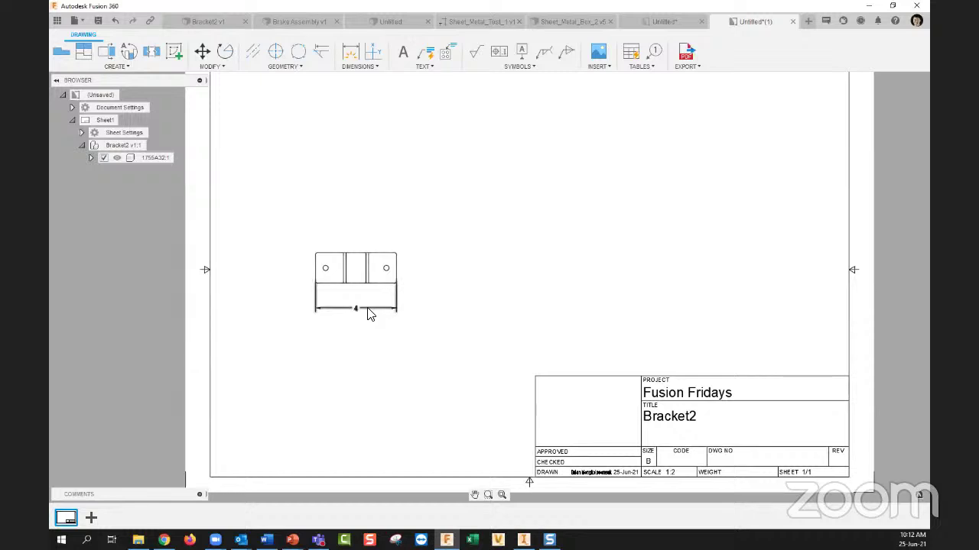
Step: Turn on alternate units for the bracket's overall width dimension
scroll(382, 329, up, 2)
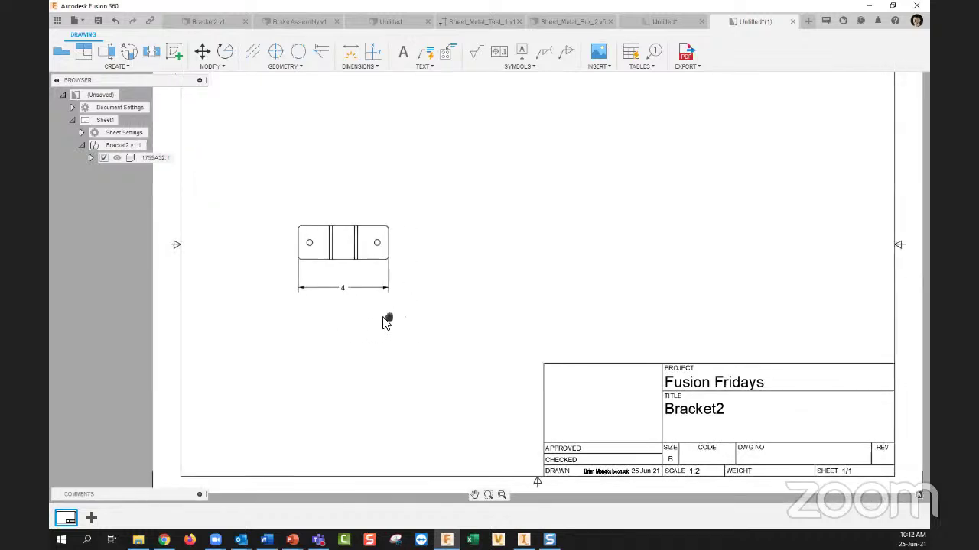
double_click(340, 288)
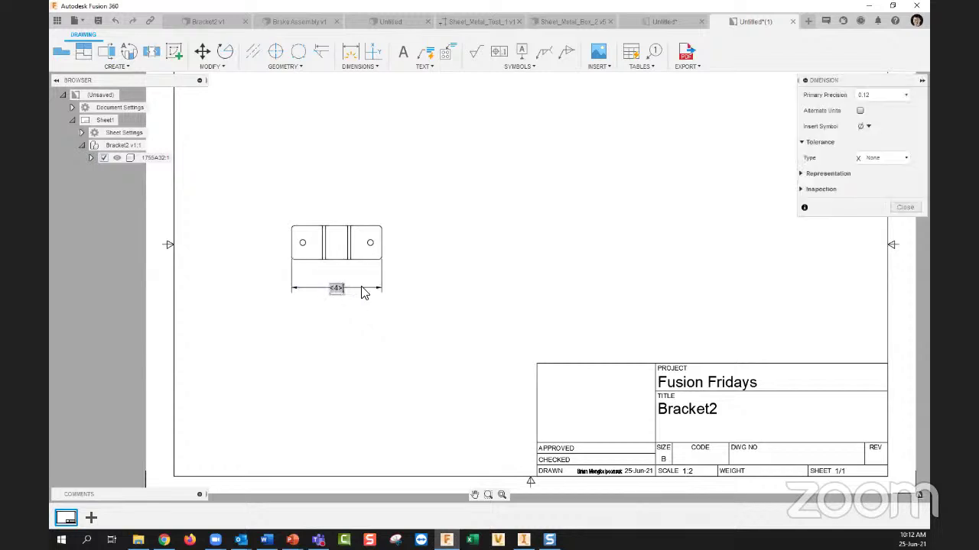
drag(851, 78, 458, 169)
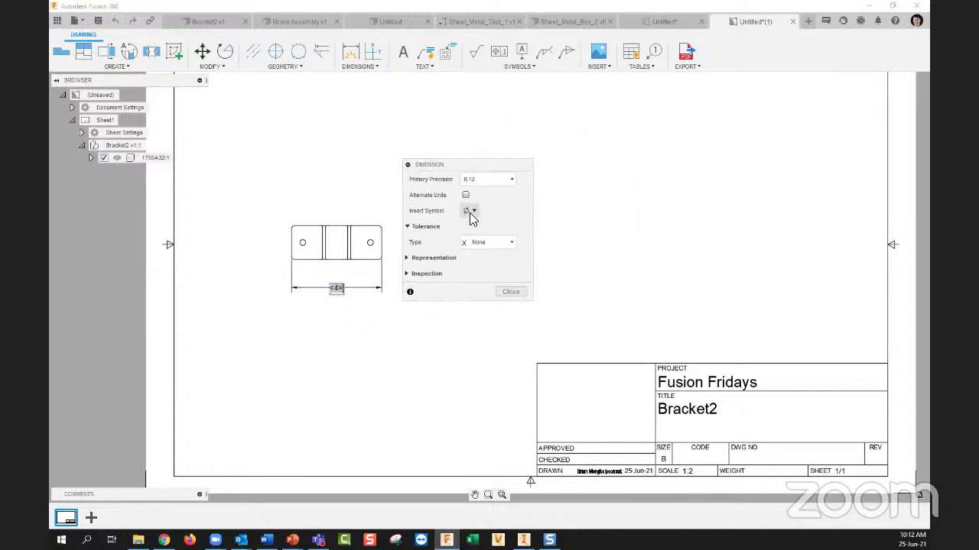
click(466, 196)
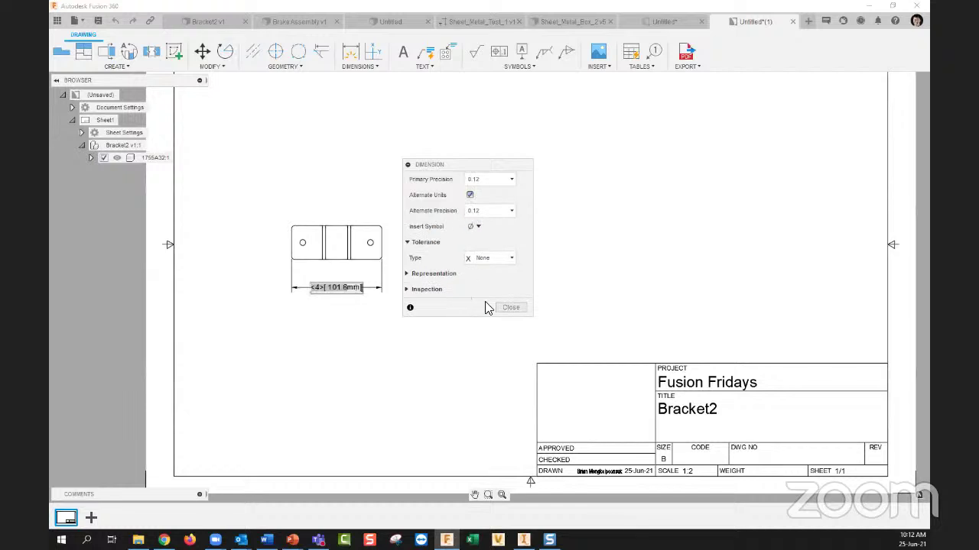
click(510, 308)
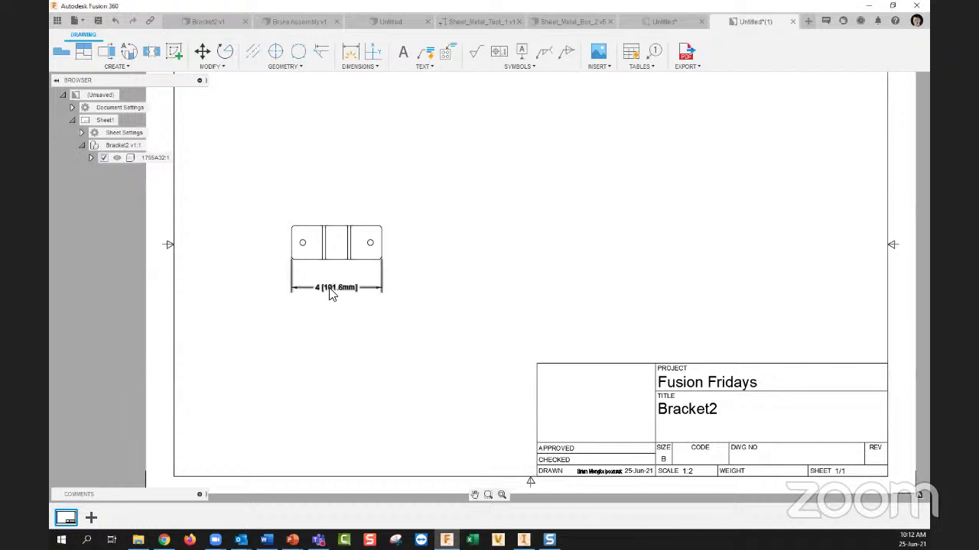
click(354, 348)
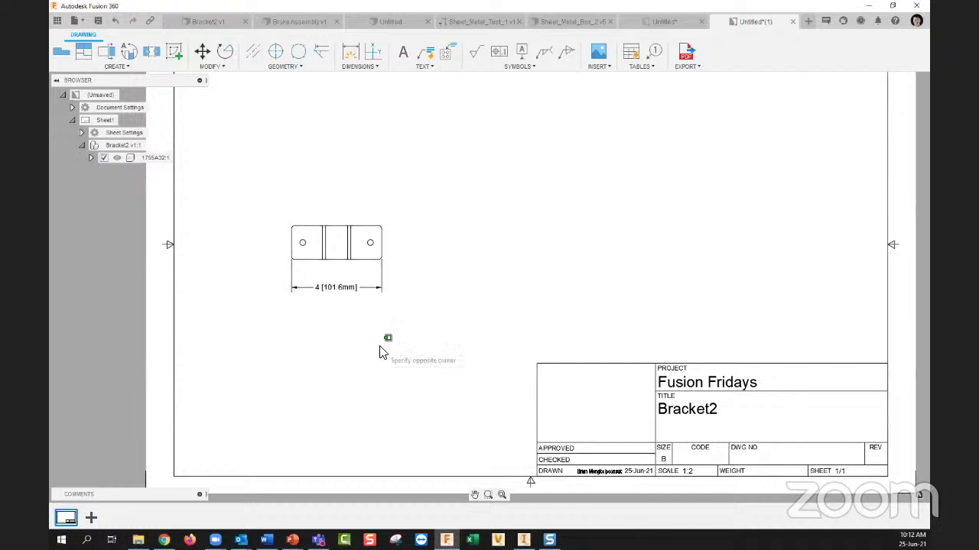
click(346, 297)
scroll(354, 328, up, 2)
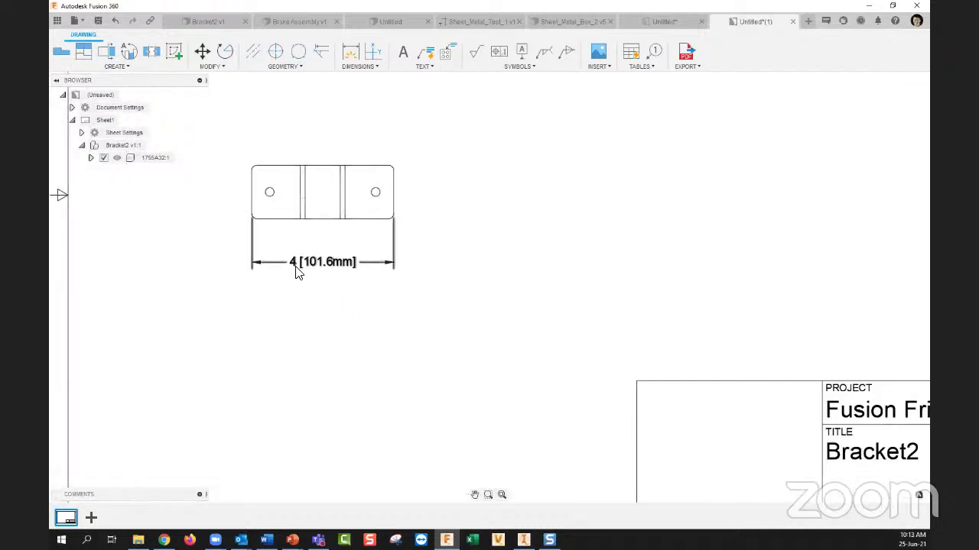
scroll(367, 287, down, 5)
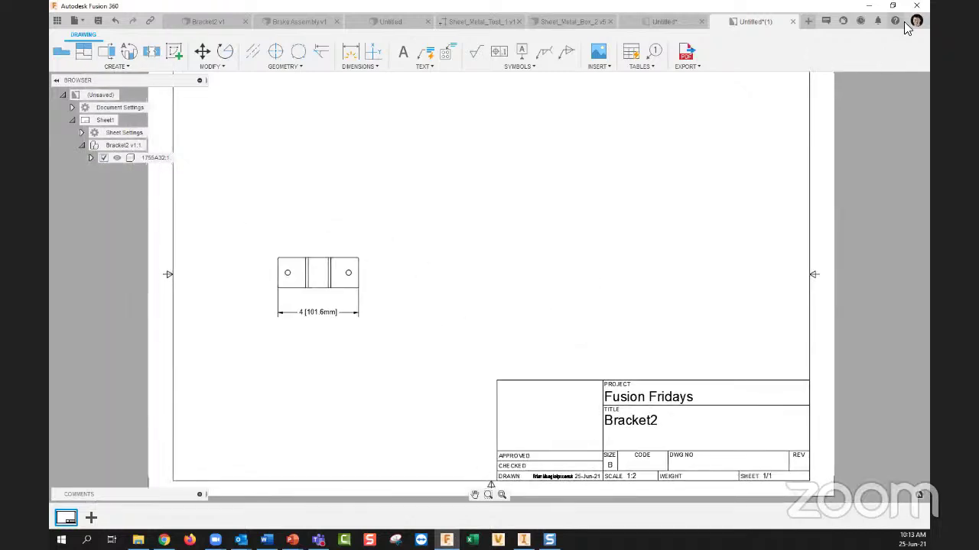
Step: Override the format defaults for drawings created from scratch in the preferences and enable Display Dimension Units
click(916, 22)
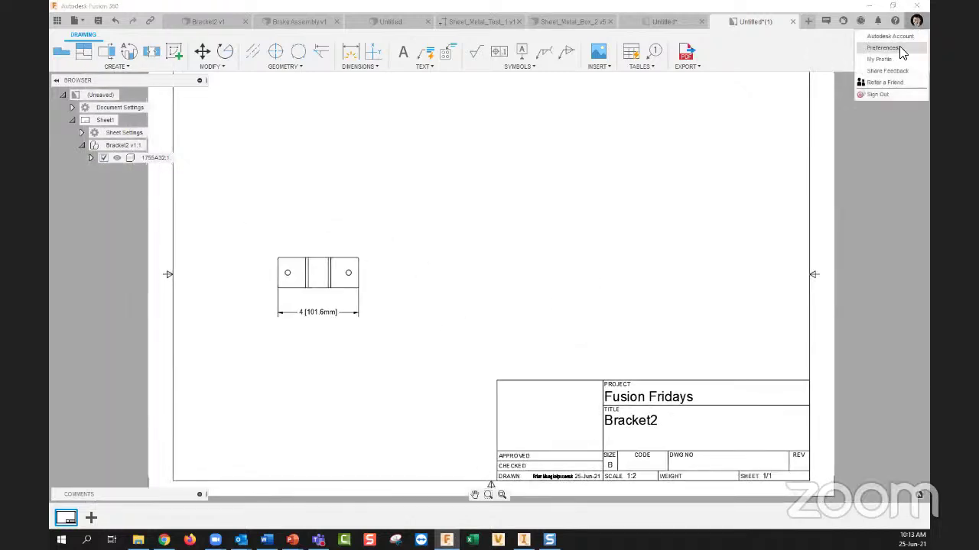
click(902, 48)
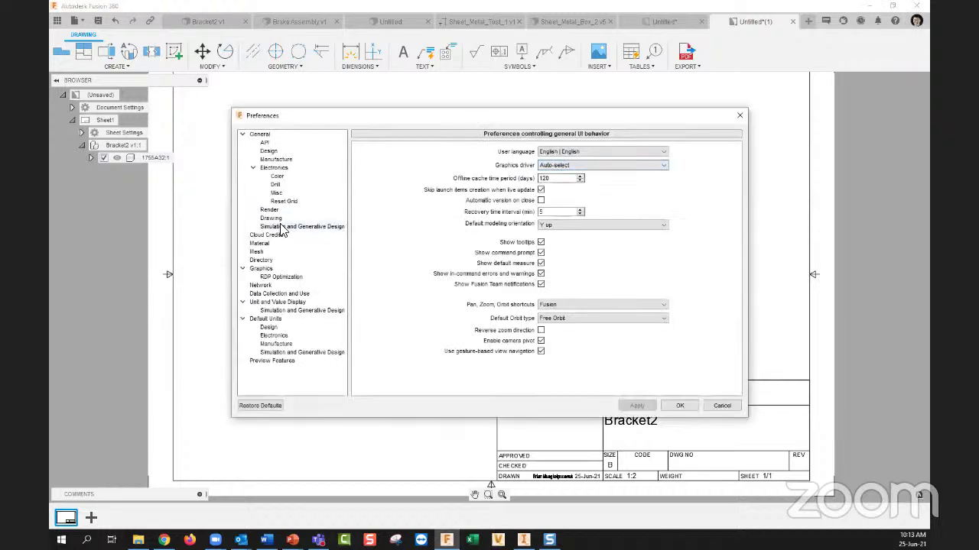
click(274, 220)
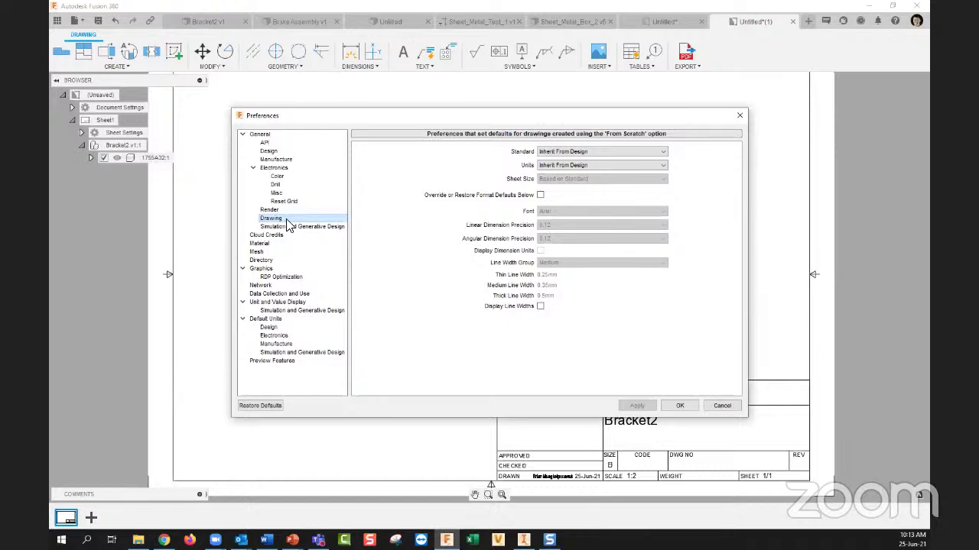
click(540, 195)
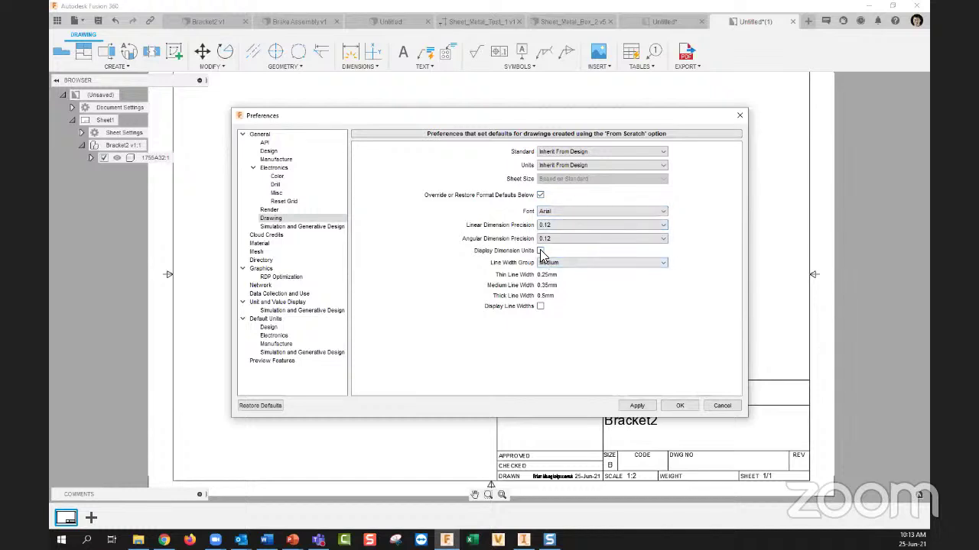
click(541, 251)
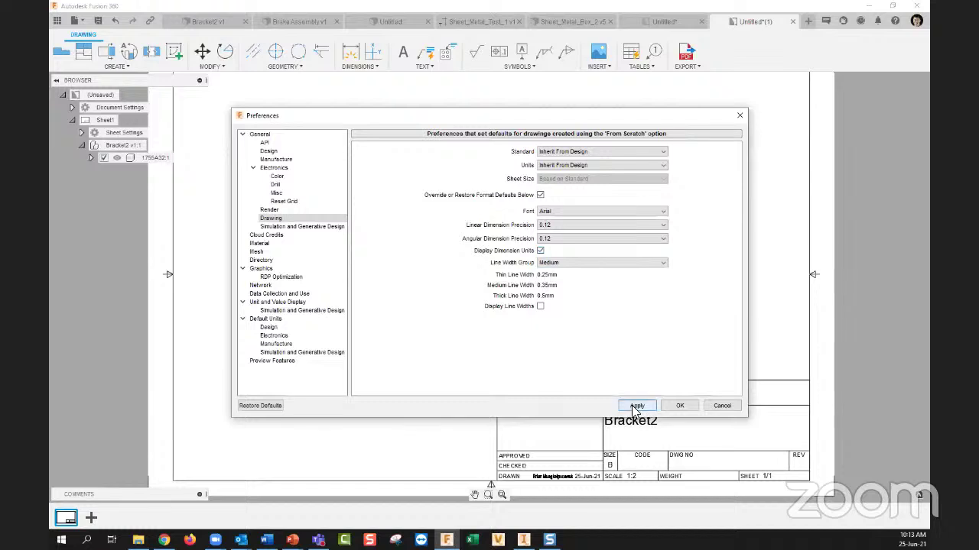
click(688, 406)
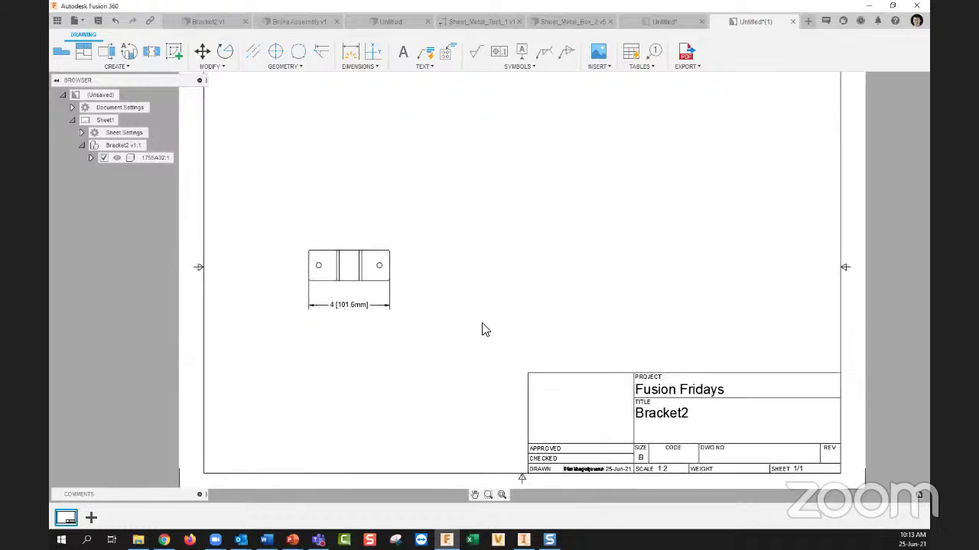
Step: Delete the overall width dimension and dimension the bracket's width again below the front view
click(352, 308)
key(Delete)
key(d)
click(309, 279)
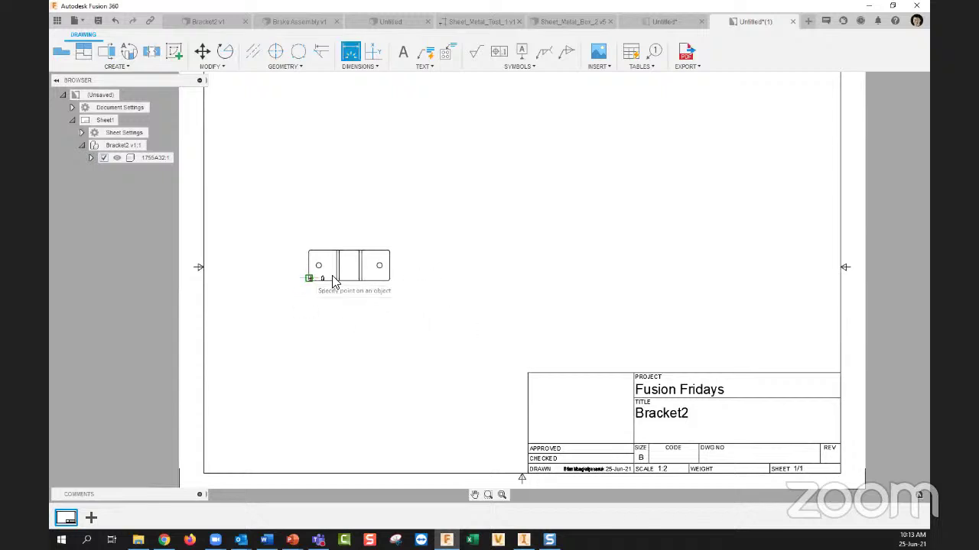
click(387, 279)
click(370, 312)
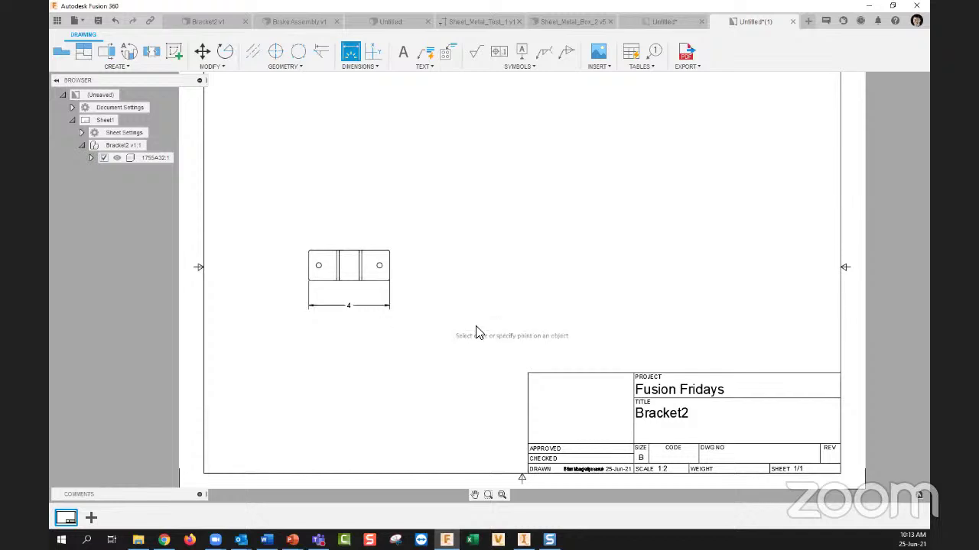
key(Escape)
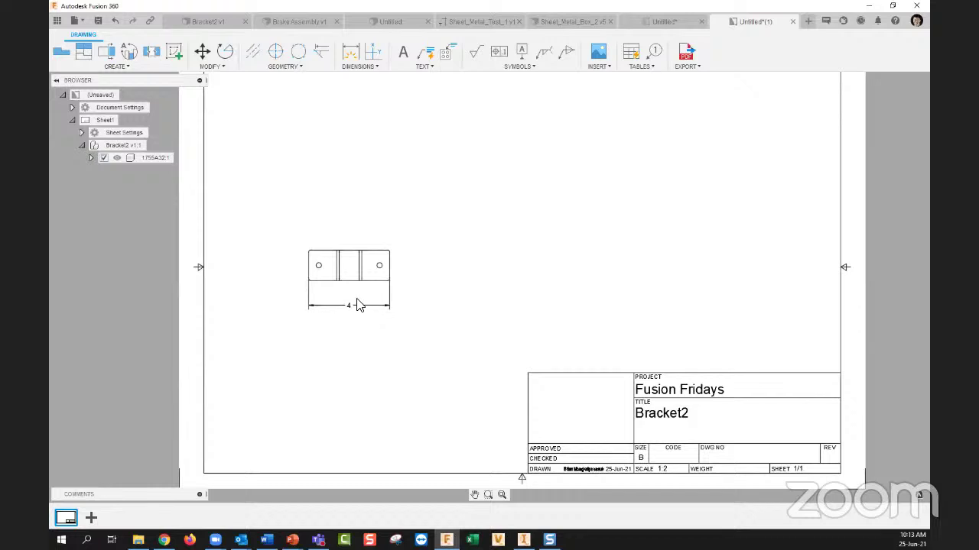
Step: Close the untitled Bracket2 drawing without saving it
click(572, 21)
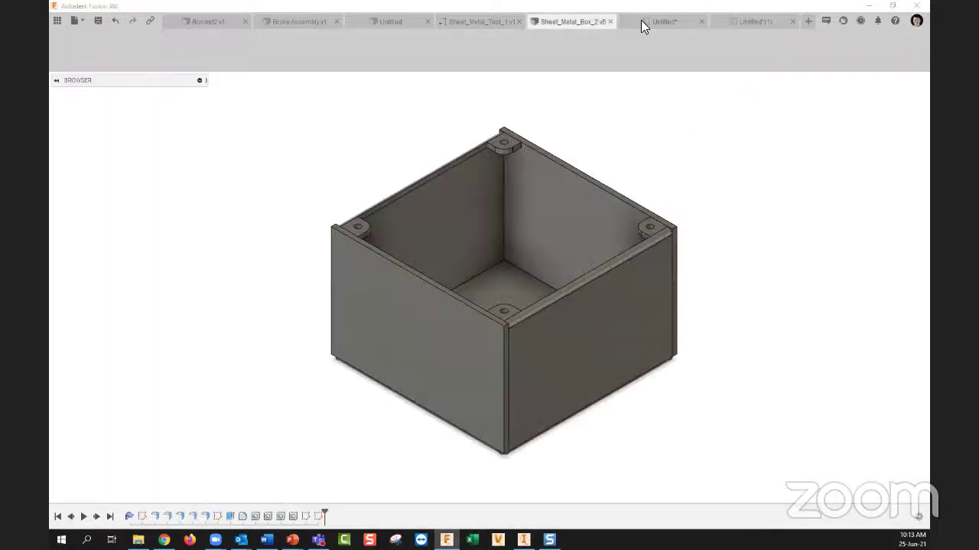
click(669, 22)
click(295, 22)
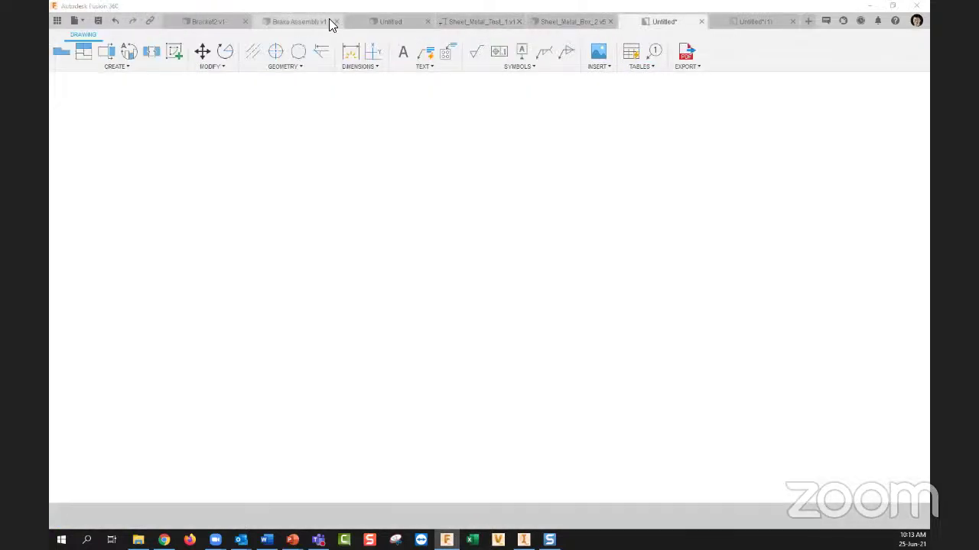
click(200, 21)
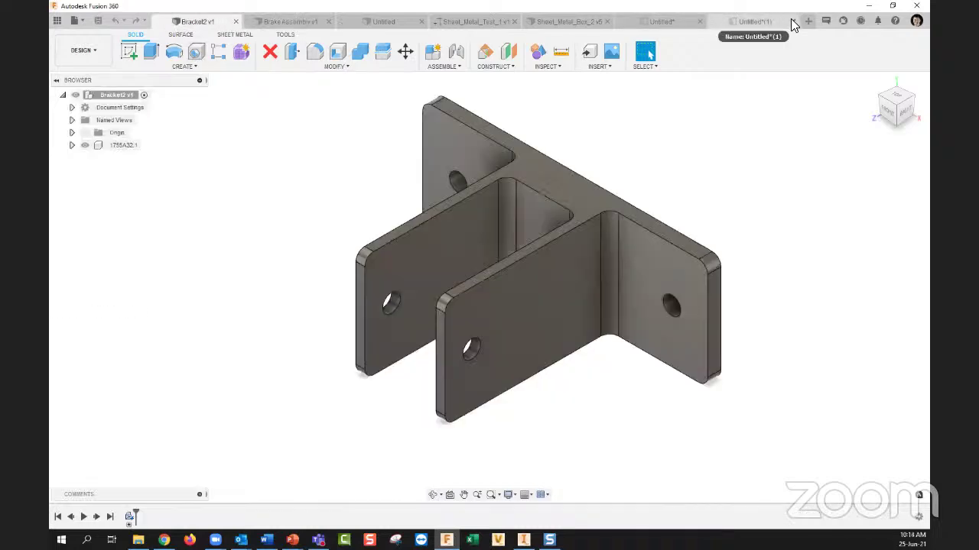
click(792, 21)
click(487, 286)
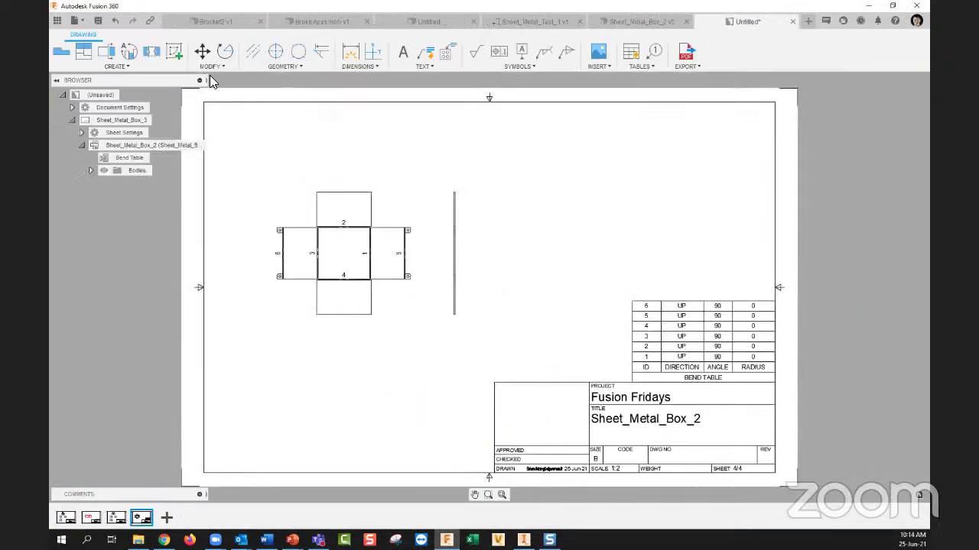
Step: Create a new full-assembly drawing of the Bracket2 design from scratch, using ASME, inches and the B (17in x 11in) sheet size
click(208, 22)
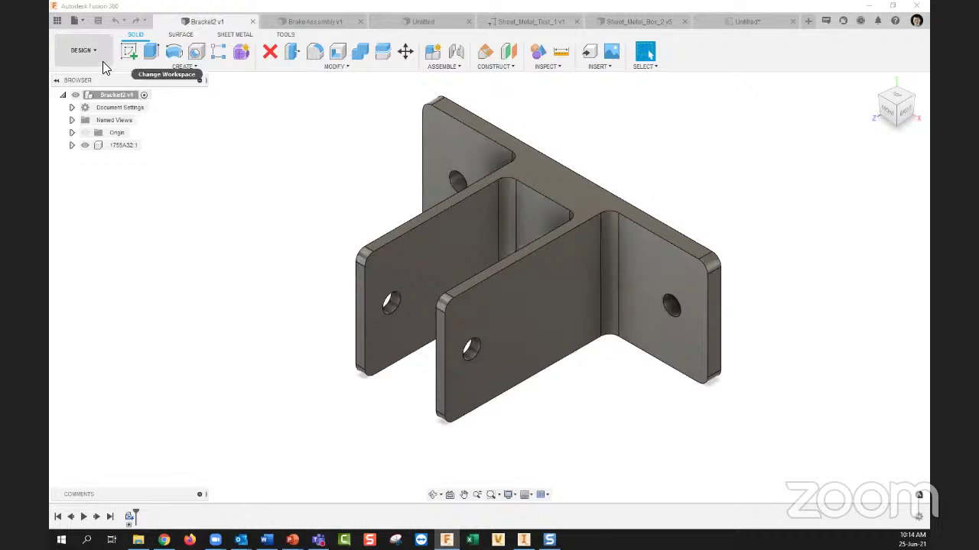
click(91, 51)
mouse_move(105, 188)
click(148, 186)
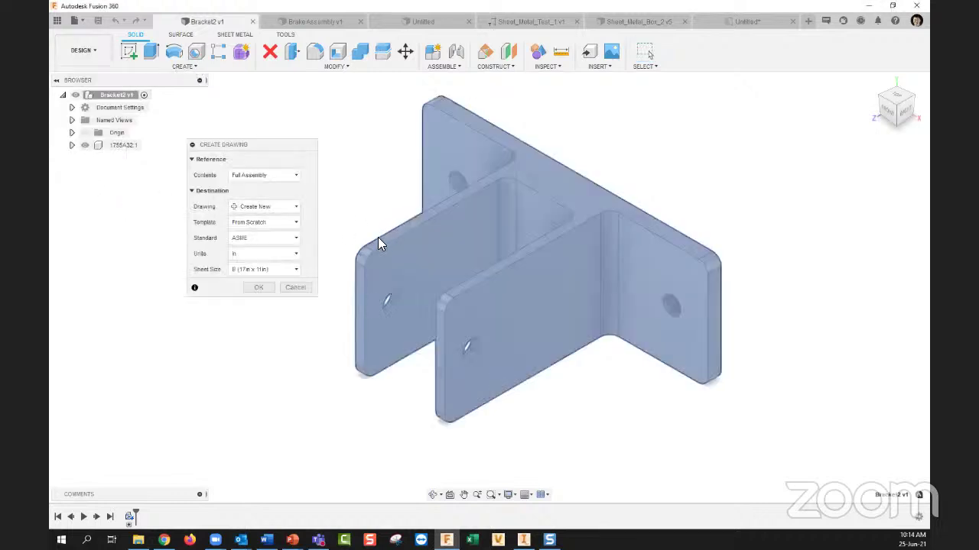
click(260, 285)
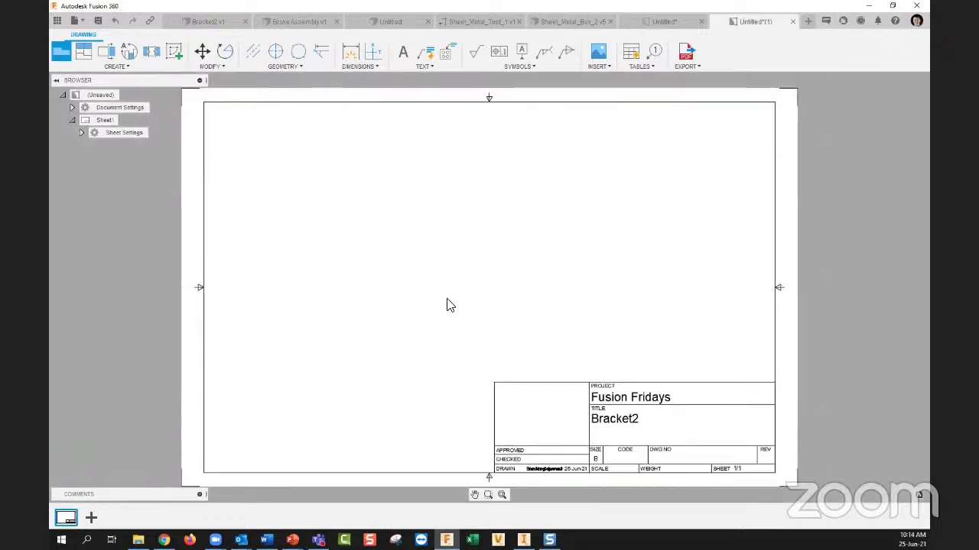
Step: Place the bracket's front base view at 1:2 scale on the new sheet, left of centre and about midway up
click(56, 56)
click(361, 305)
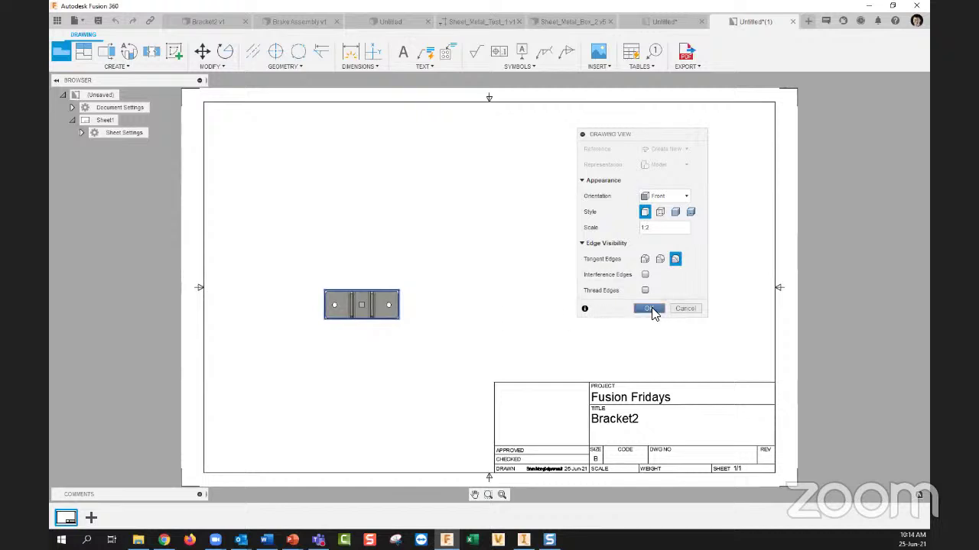
click(649, 309)
Step: Dimension the bracket's left vertical edge, placing the dimension to the left of the front view
scroll(358, 324, up, 5)
key(d)
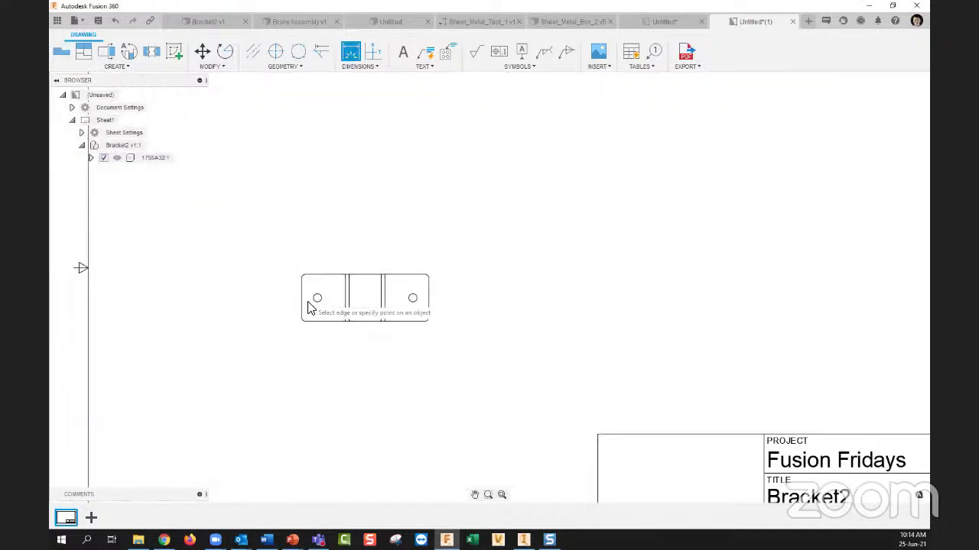
click(300, 305)
click(258, 304)
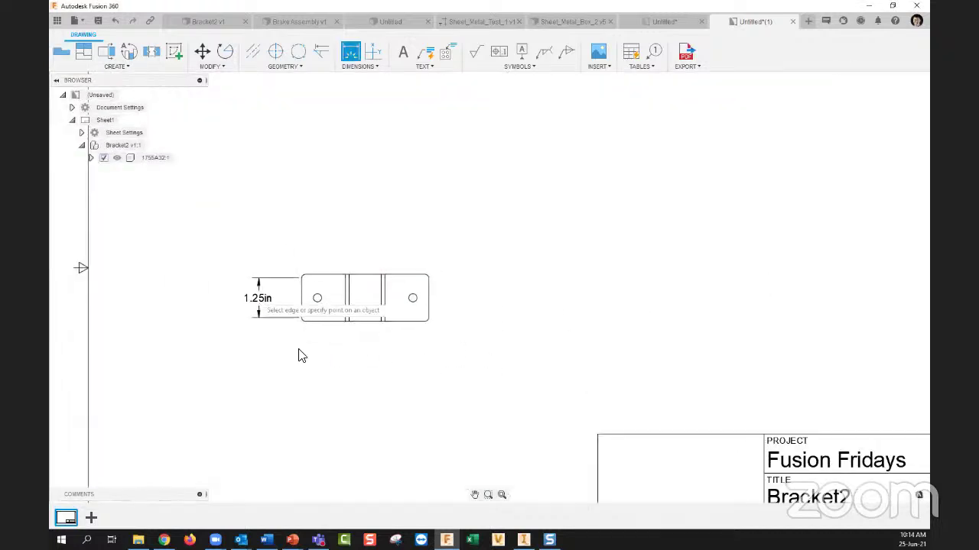
key(Escape)
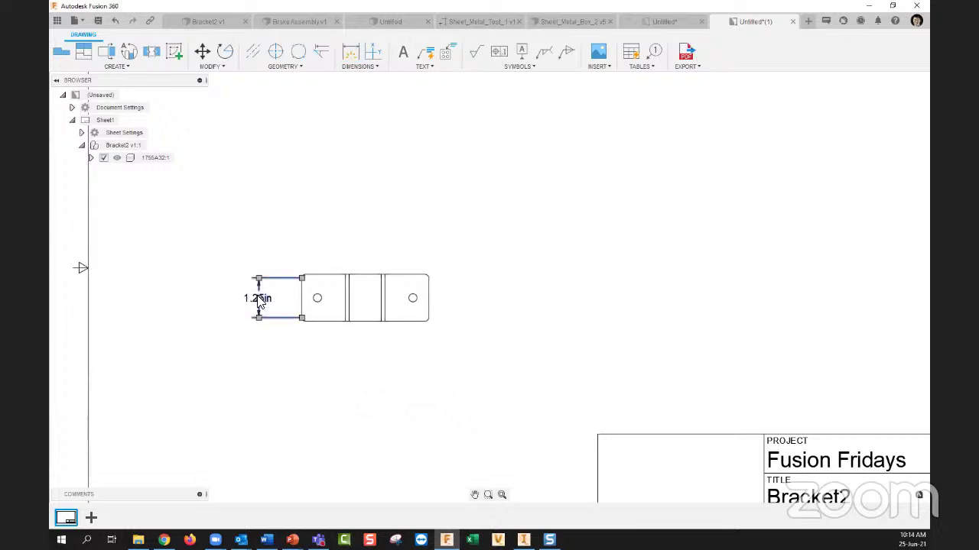
double_click(259, 299)
right_click(258, 298)
click(304, 297)
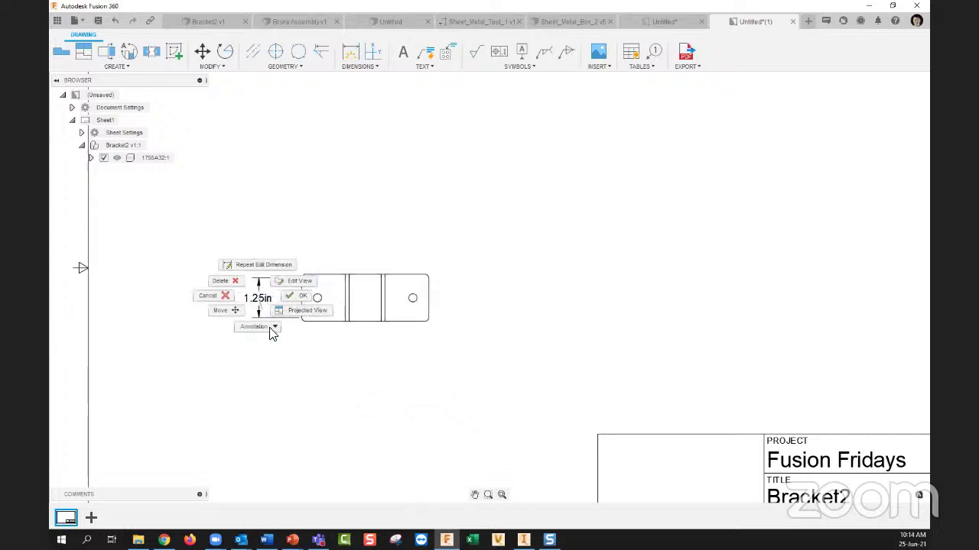
click(298, 377)
key(Escape)
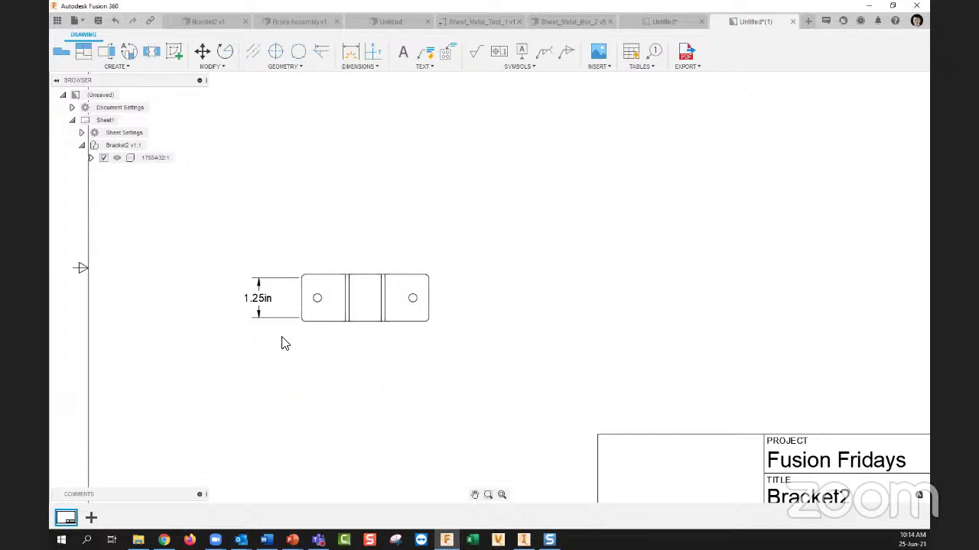
Step: Turn on alternate units for the bracket's vertical edge dimension so millimetres appear beside inches
click(258, 304)
double_click(258, 306)
click(465, 194)
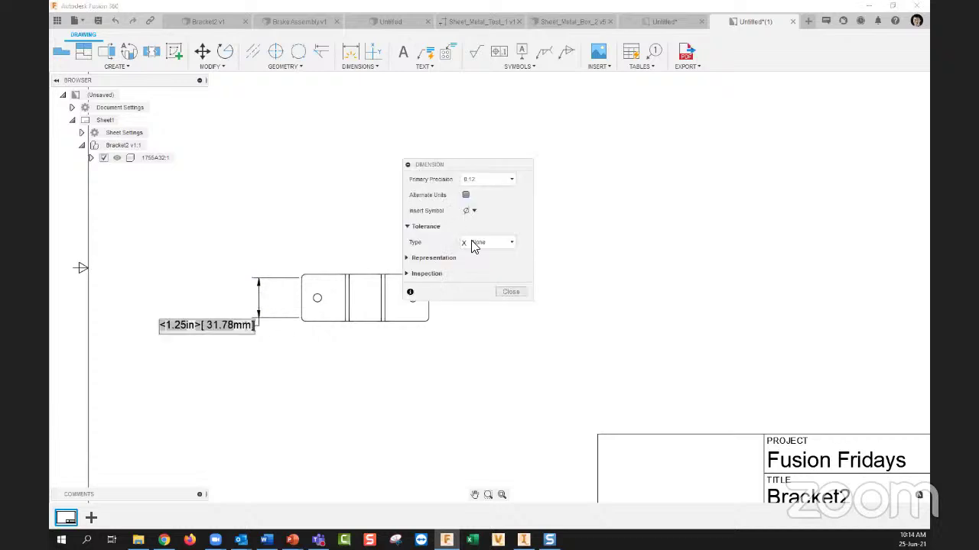
click(511, 312)
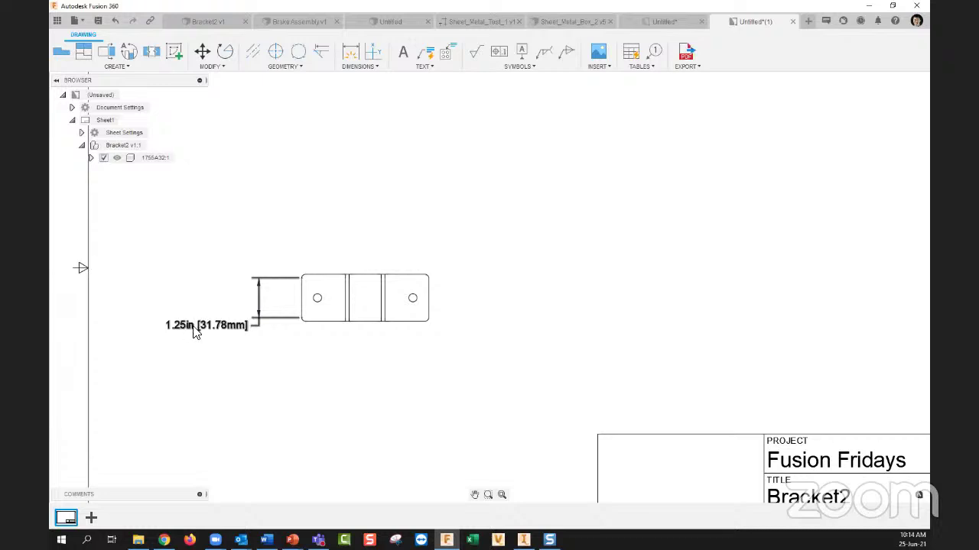
middle_drag(413, 413, 396, 394)
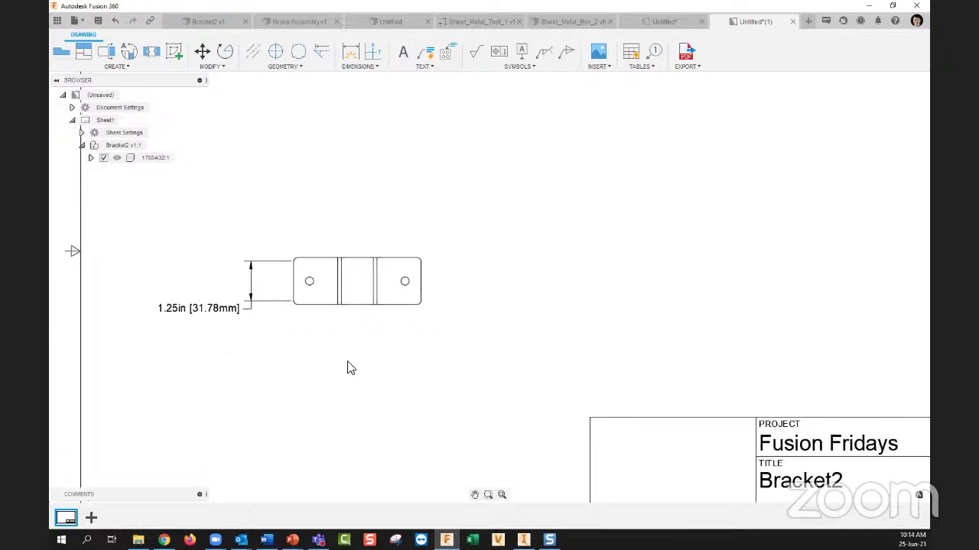
Step: Review the alternate units and alternate precision options of the bracket's vertical dimension
double_click(234, 314)
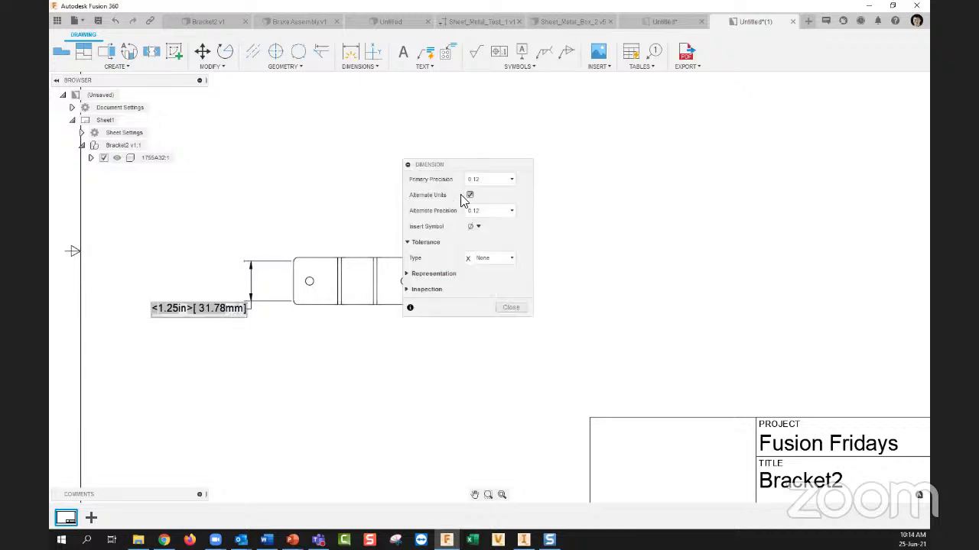
click(508, 308)
click(406, 391)
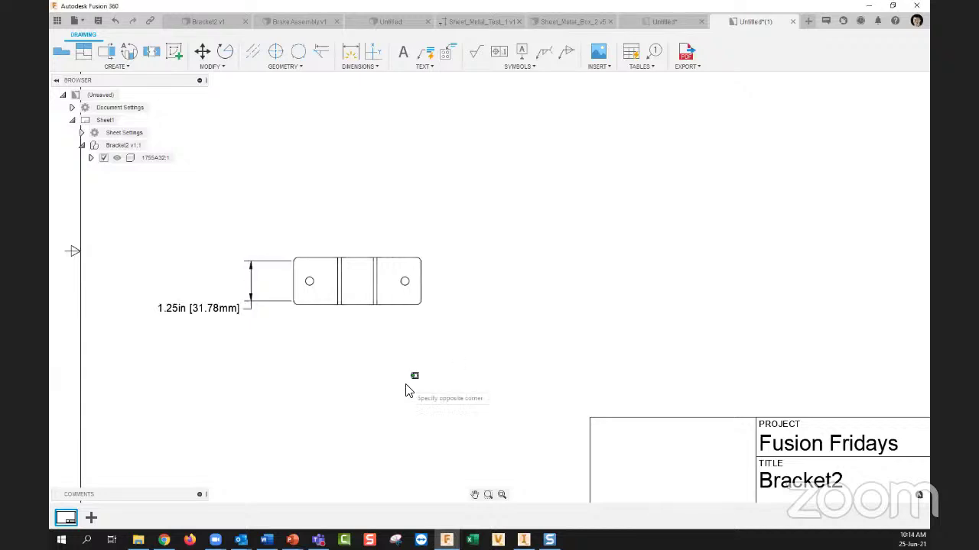
click(417, 388)
Step: Switch to the PowerPoint slide show to check the agenda, and return to the Fusion 360 drawing
mouse_move(292, 540)
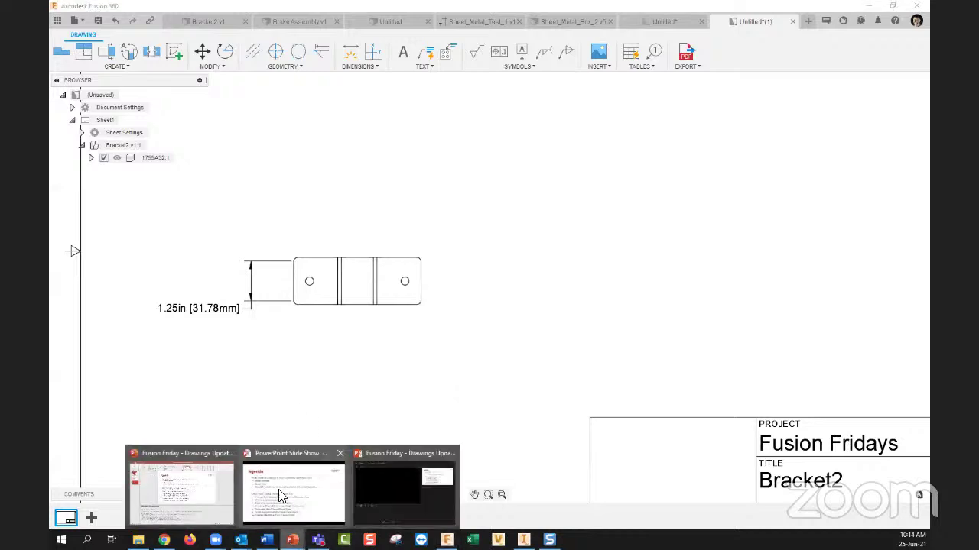
click(268, 493)
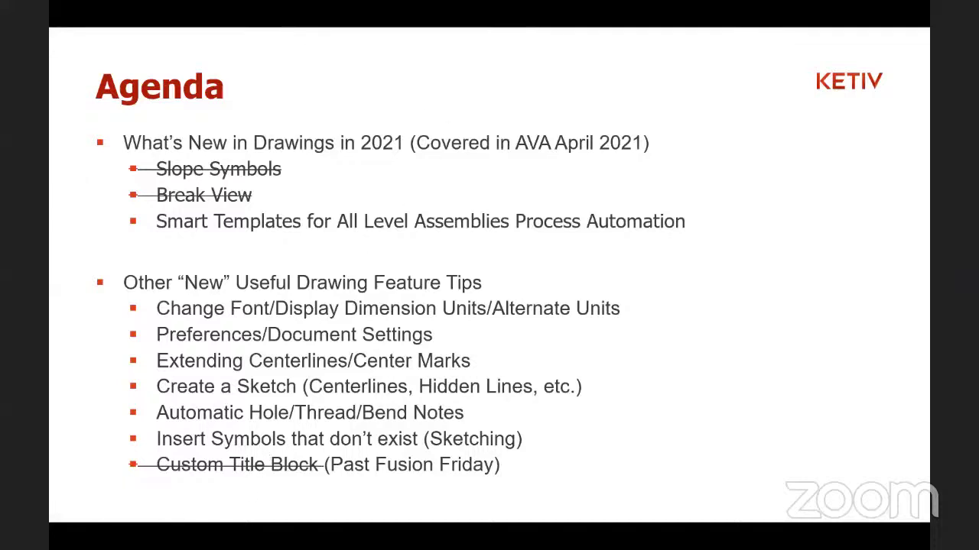
key(alt+Tab)
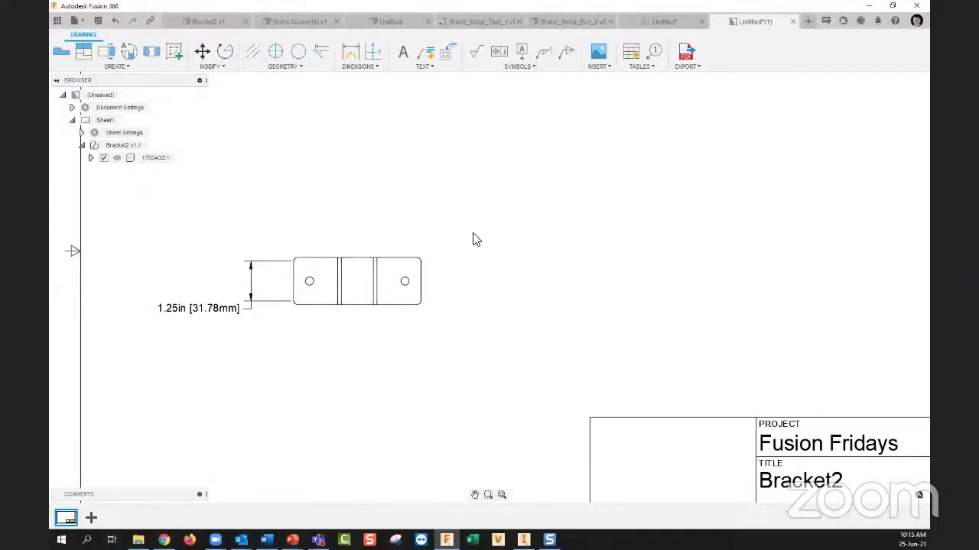
Step: Expand the drawing's document settings and review its font and text height options, cancelling the settings dialog
scroll(499, 293, down, 3)
middle_drag(446, 279, 438, 297)
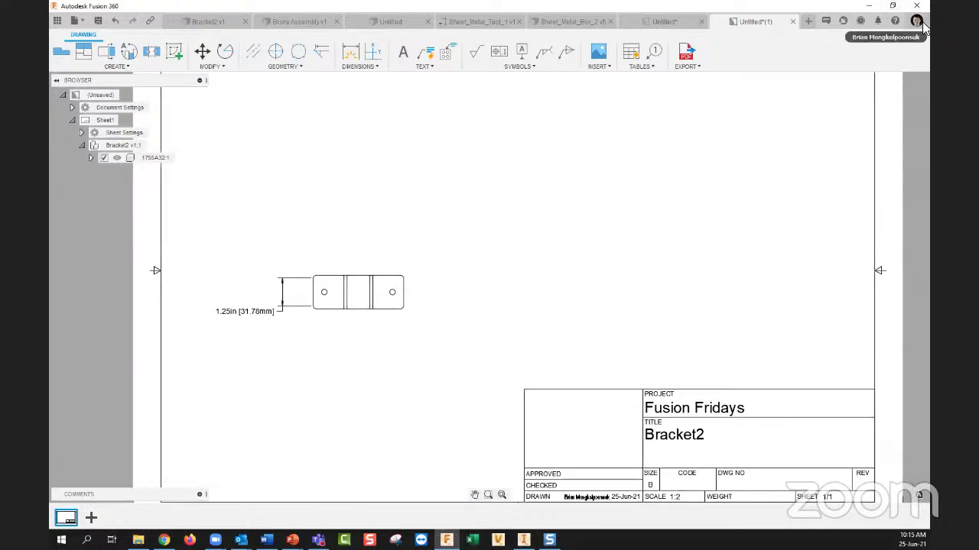
click(72, 108)
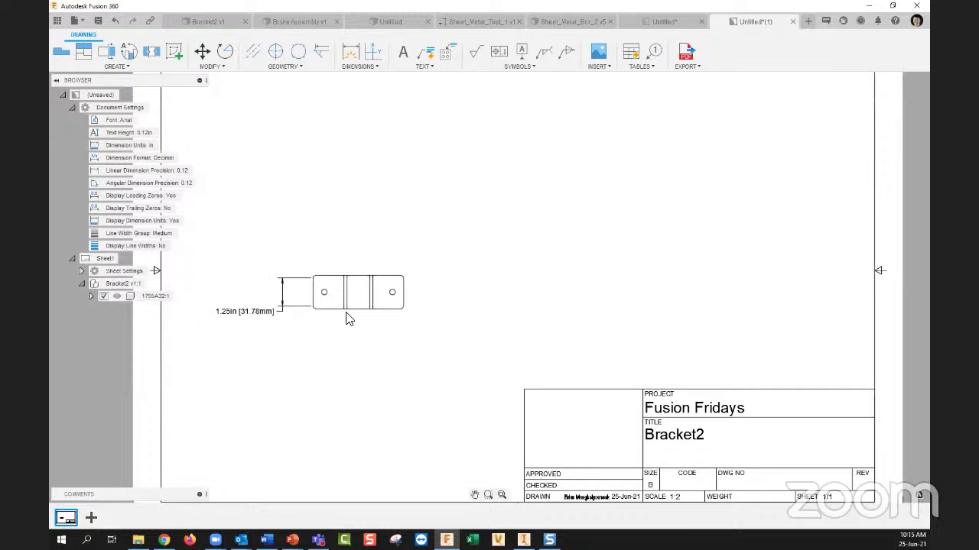
middle_drag(359, 311, 382, 305)
scroll(310, 286, up, 1)
middle_drag(281, 282, 317, 278)
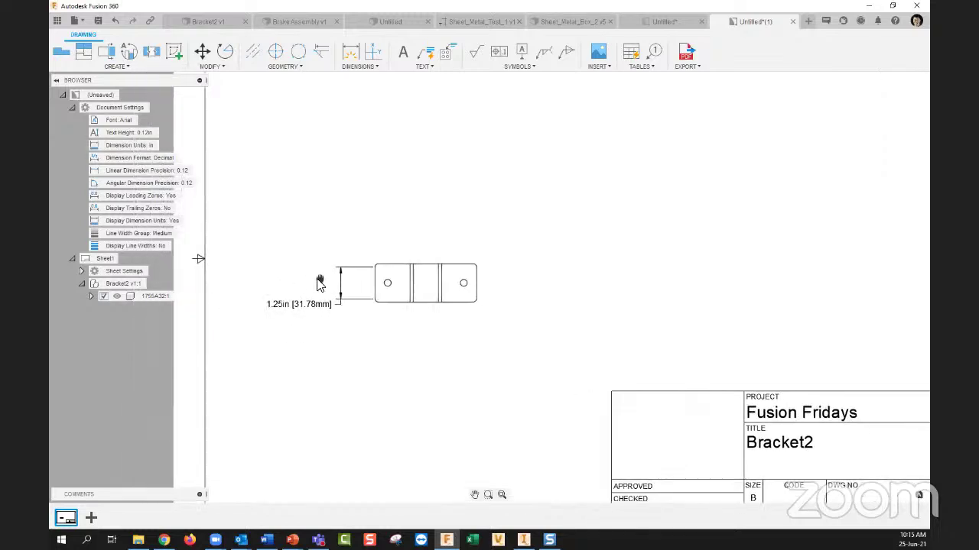
scroll(304, 277, up, 2)
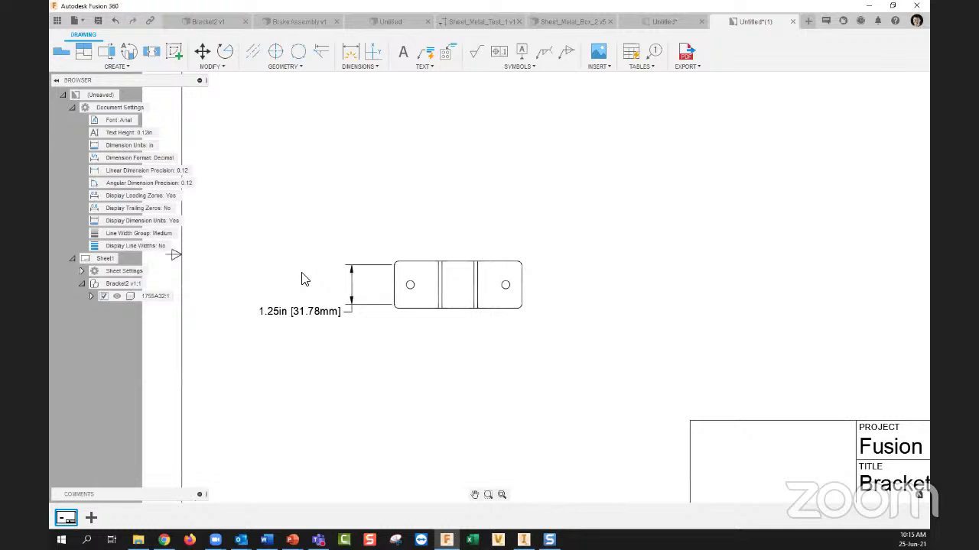
click(140, 120)
click(140, 123)
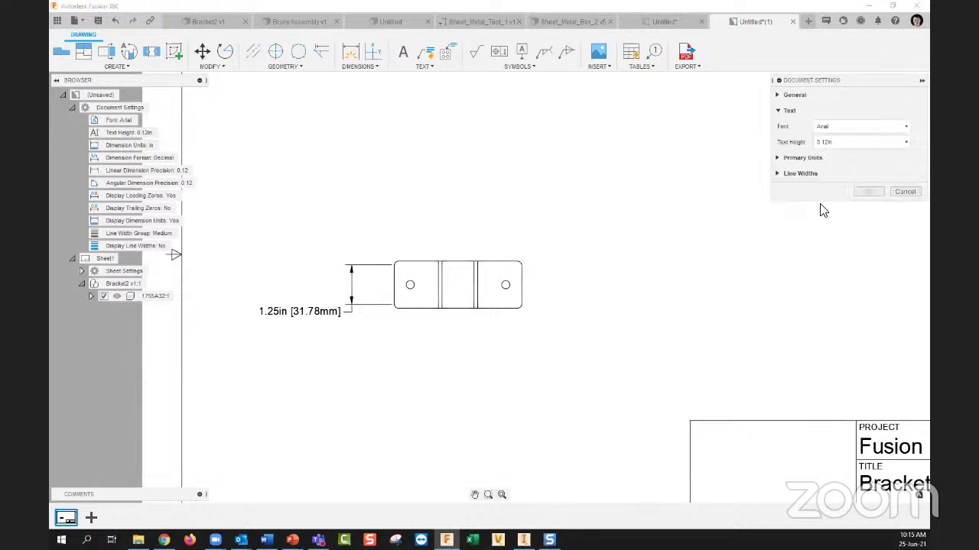
click(906, 194)
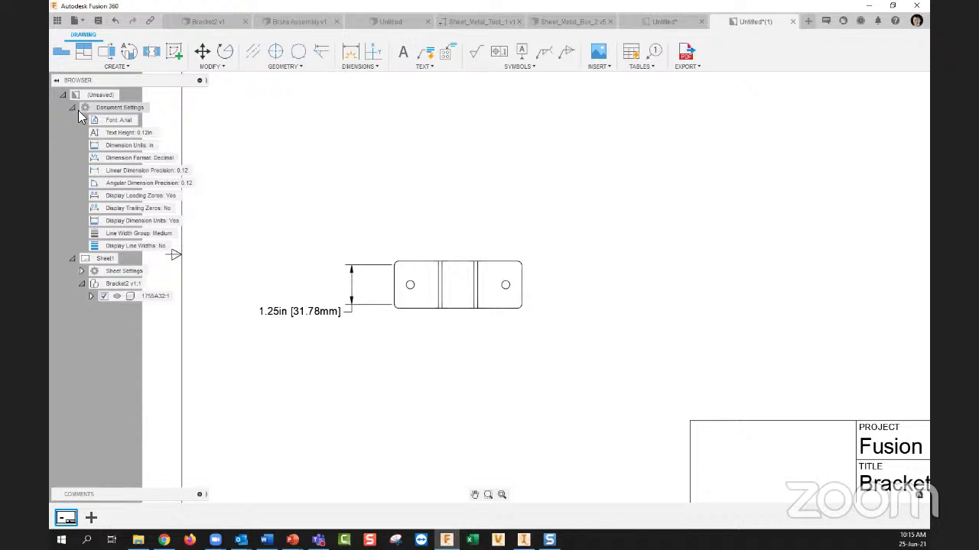
Step: Examine the listed document settings and expand Sheet1's sheet settings to view its sheet size and title block
click(71, 107)
click(72, 107)
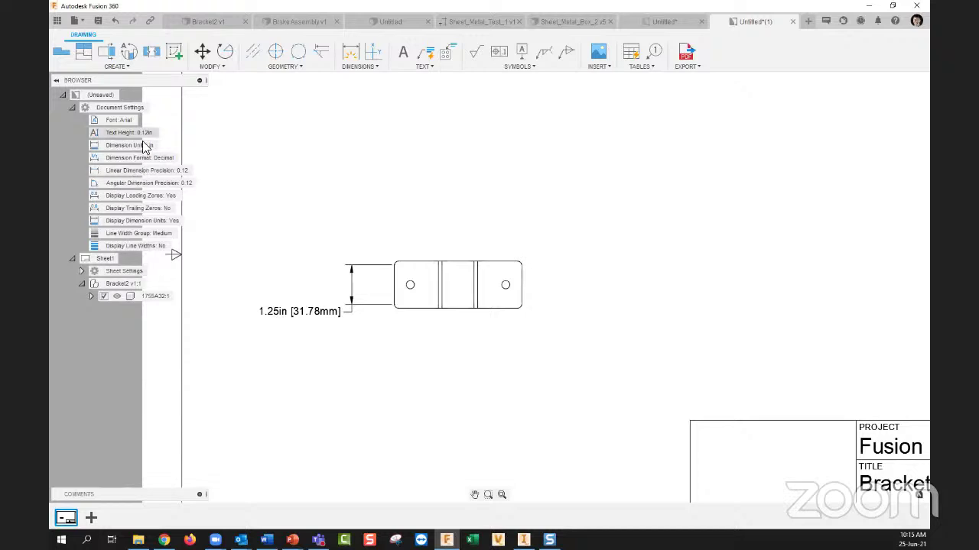
click(81, 271)
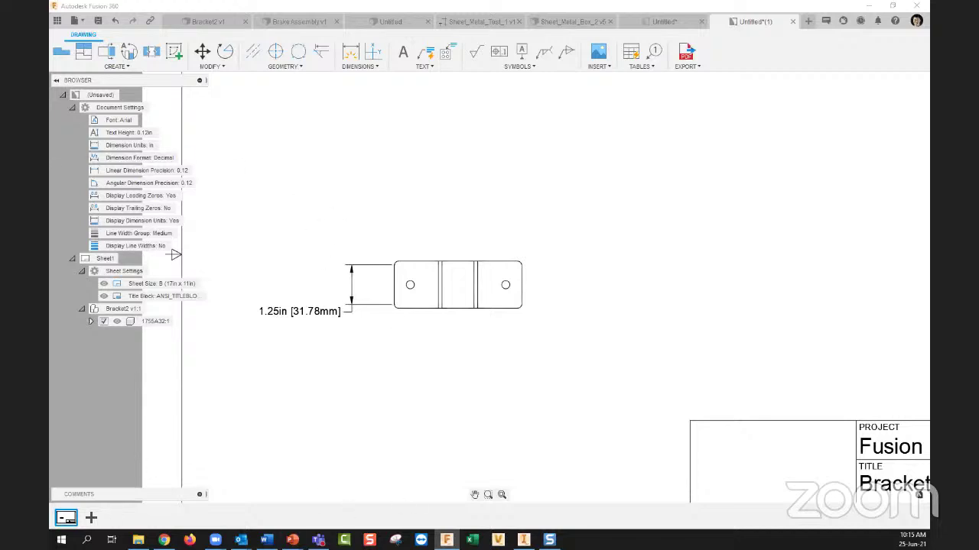
Step: Read the drawing feature tips on the PowerPoint agenda slide, and switch back to the Fusion 360 drawing
mouse_move(292, 540)
click(280, 508)
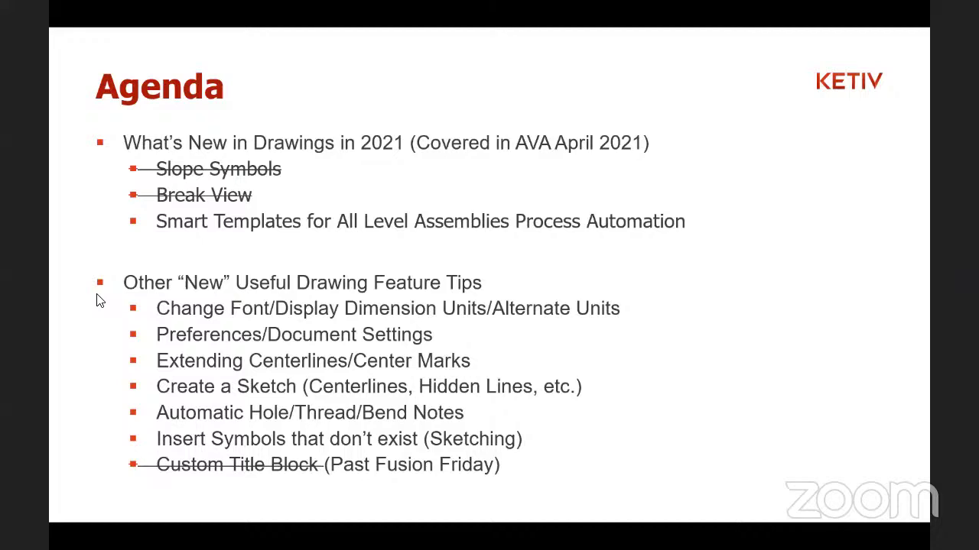
key(alt+Tab)
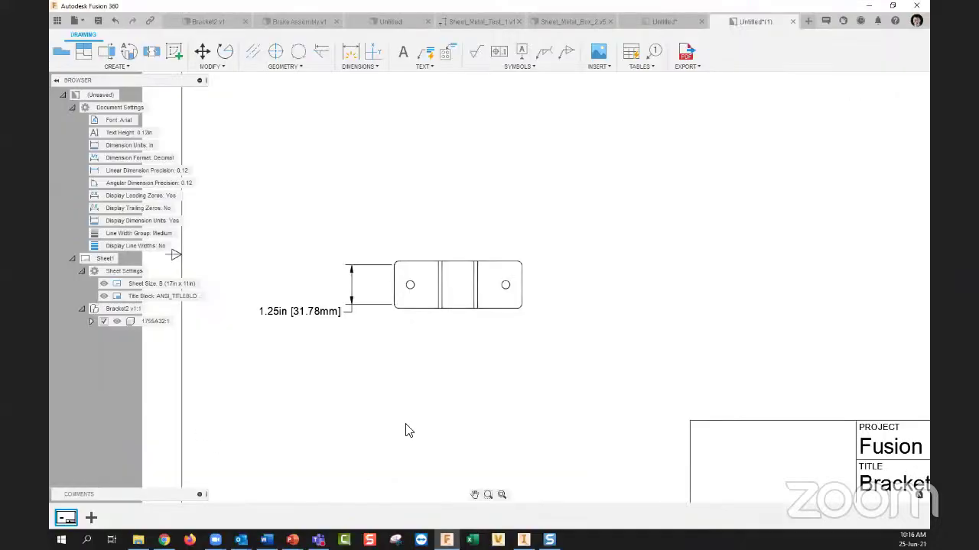
Step: Project two views from the bracket's base view: one directly above it and an isometric view to its upper right
click(85, 51)
click(490, 272)
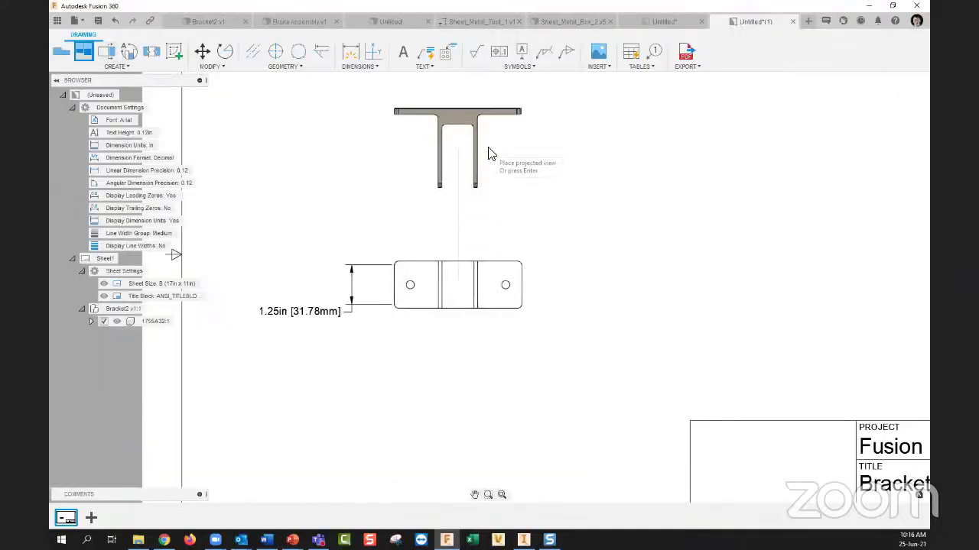
click(491, 153)
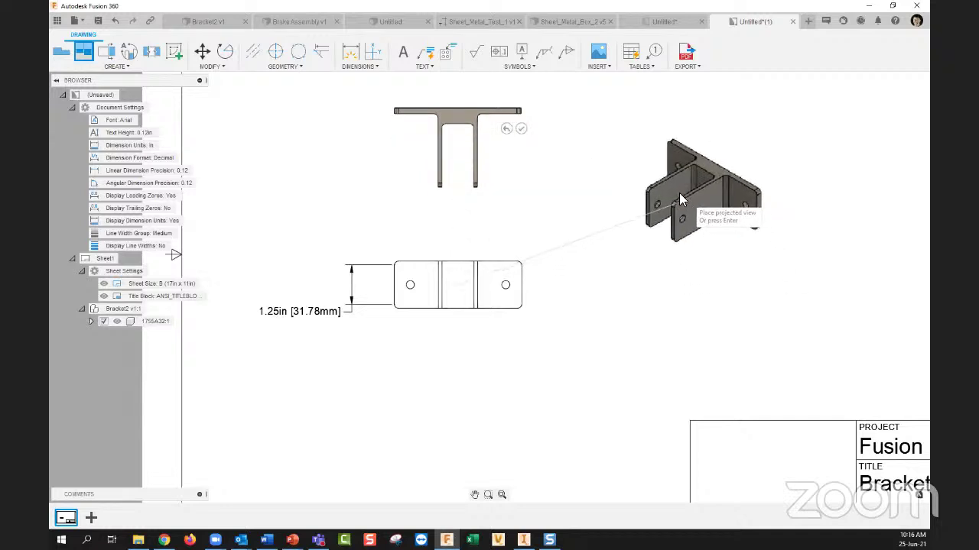
click(688, 189)
key(Return)
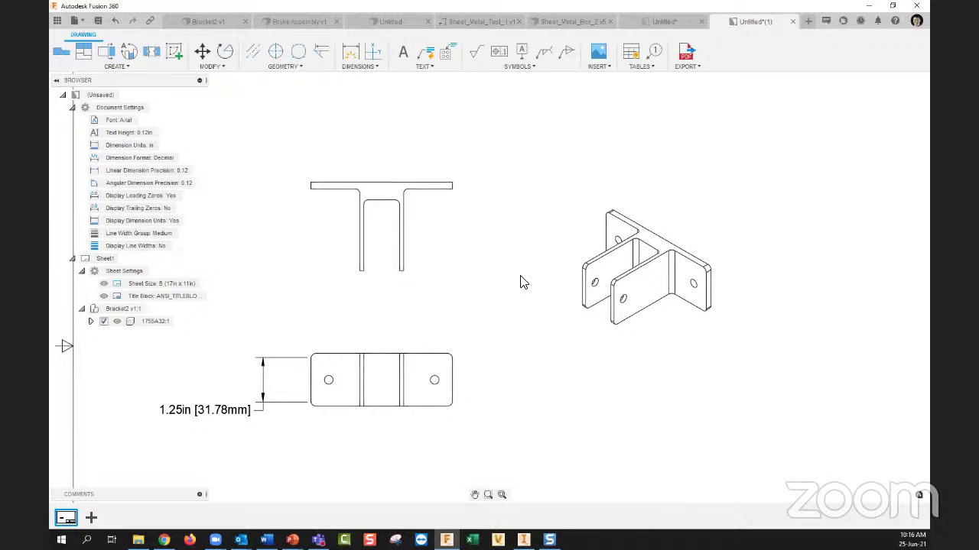
mouse_move(539, 285)
middle_down()
mouse_move(505, 293)
mouse_move(518, 296)
middle_up()
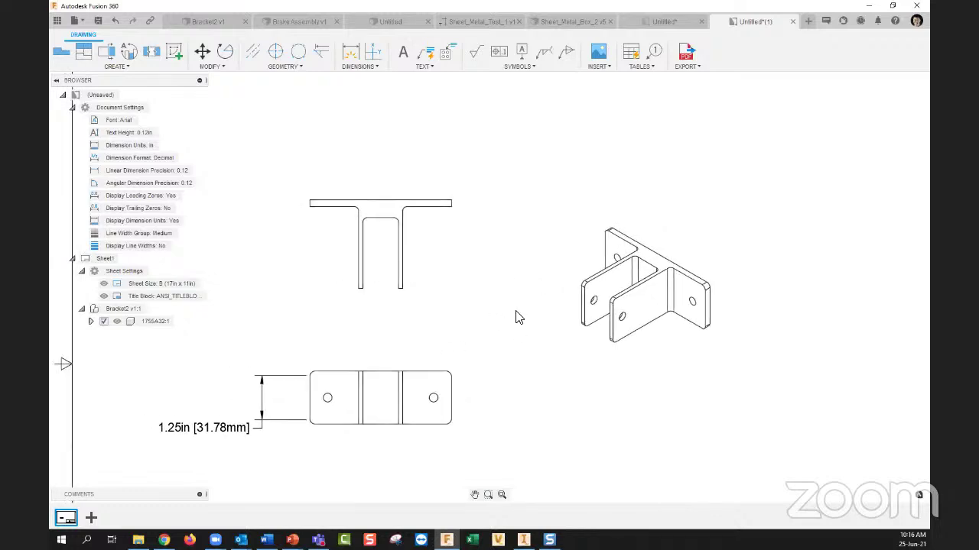
Step: Add a centerline between the two inner vertical leg edges in the upper projected view
click(260, 57)
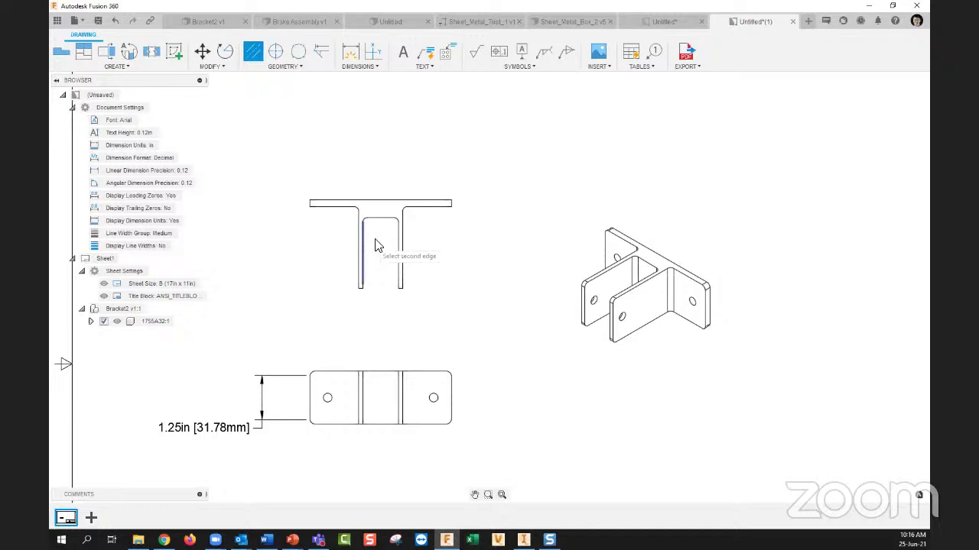
scroll(378, 246, up, 3)
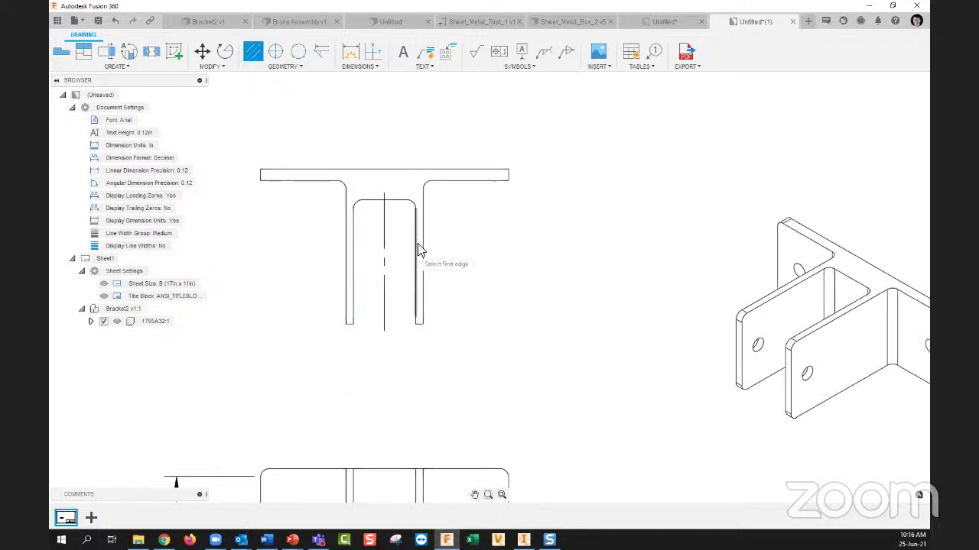
key(Escape)
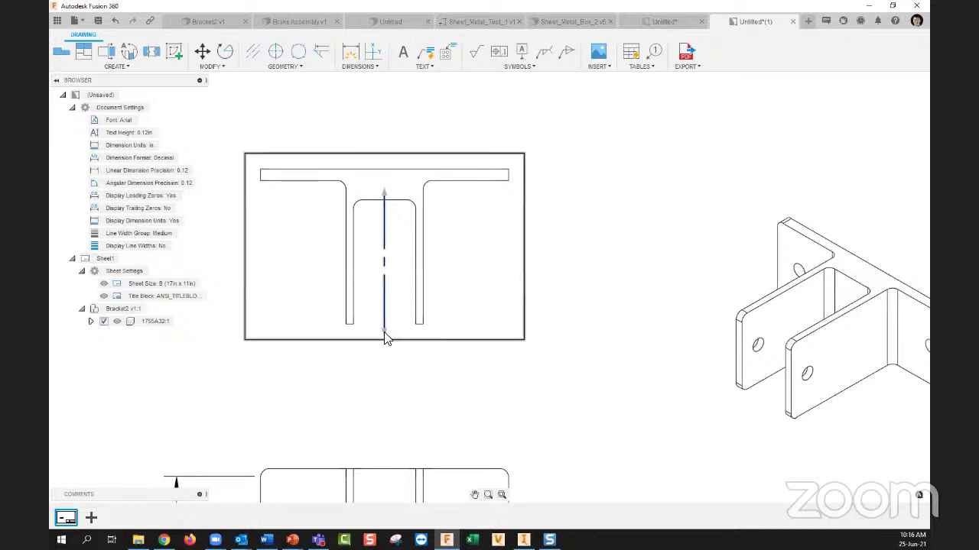
Step: Shorten the centerline at both ends so it lies inside the gap between the bracket's legs
click(386, 334)
click(386, 288)
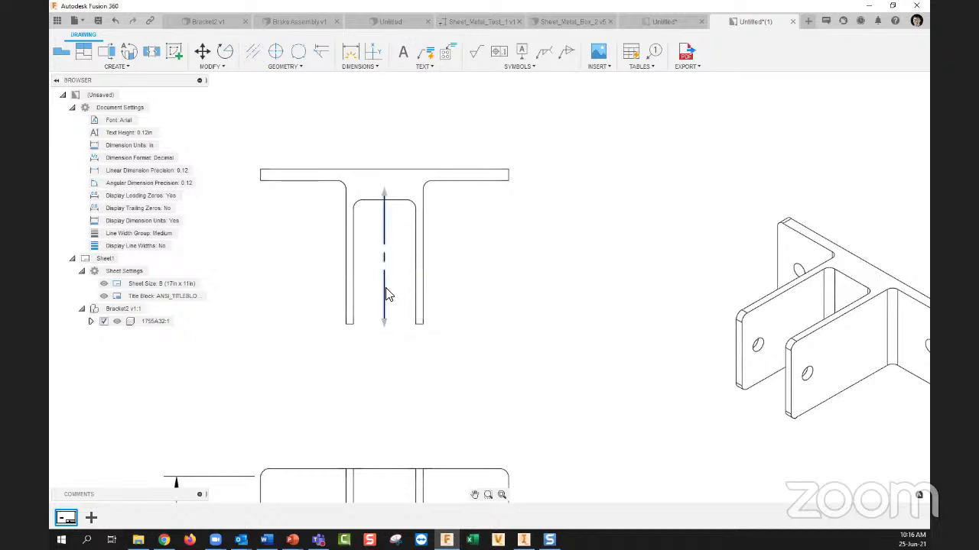
click(385, 193)
click(386, 220)
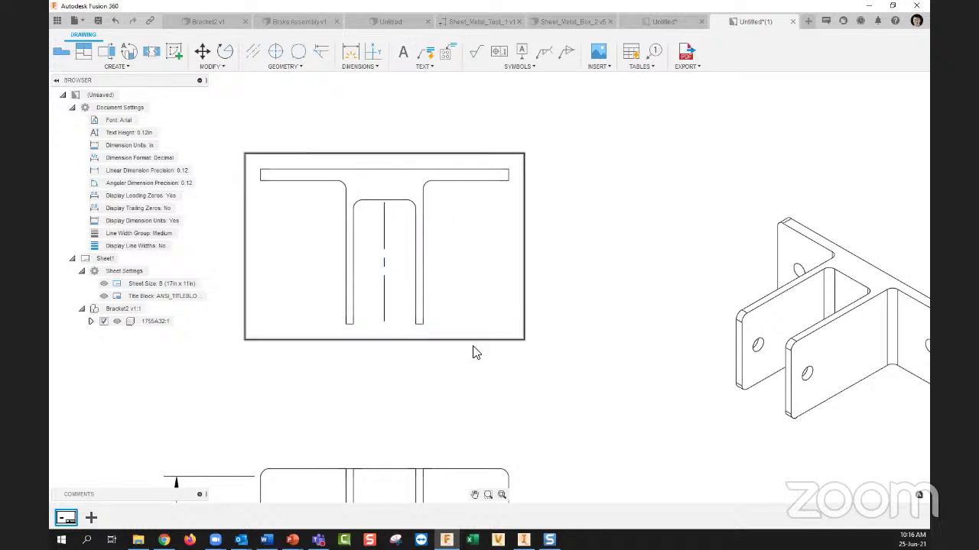
Step: Extend the centerline at both ends, beyond the bracket's flange at the top and past the leg ends at the bottom
scroll(378, 294, down, 3)
scroll(390, 289, up, 1)
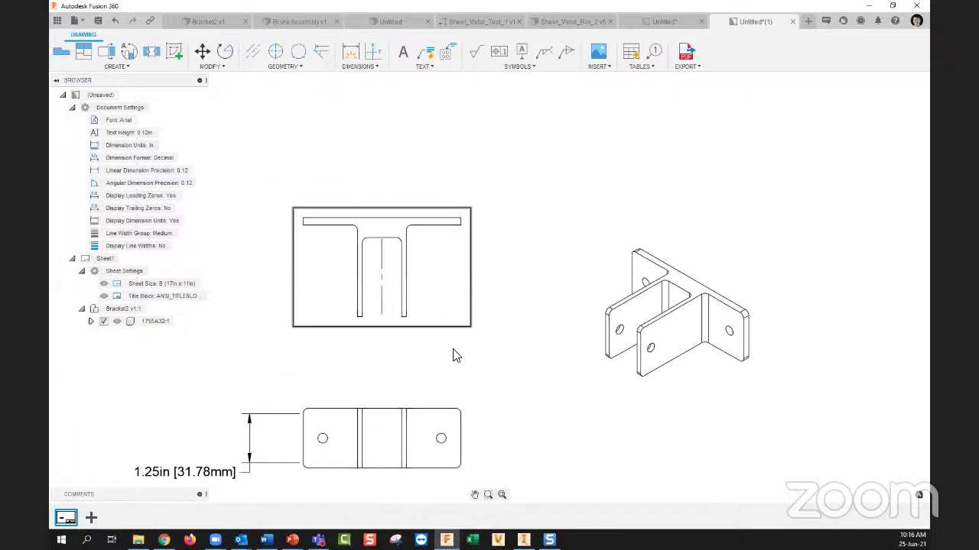
scroll(348, 282, up, 2)
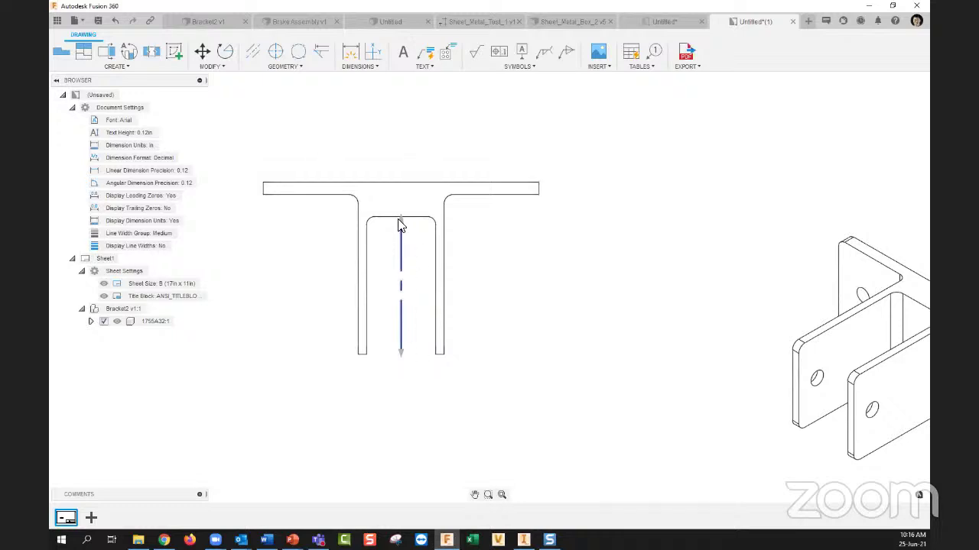
drag(400, 224, 402, 156)
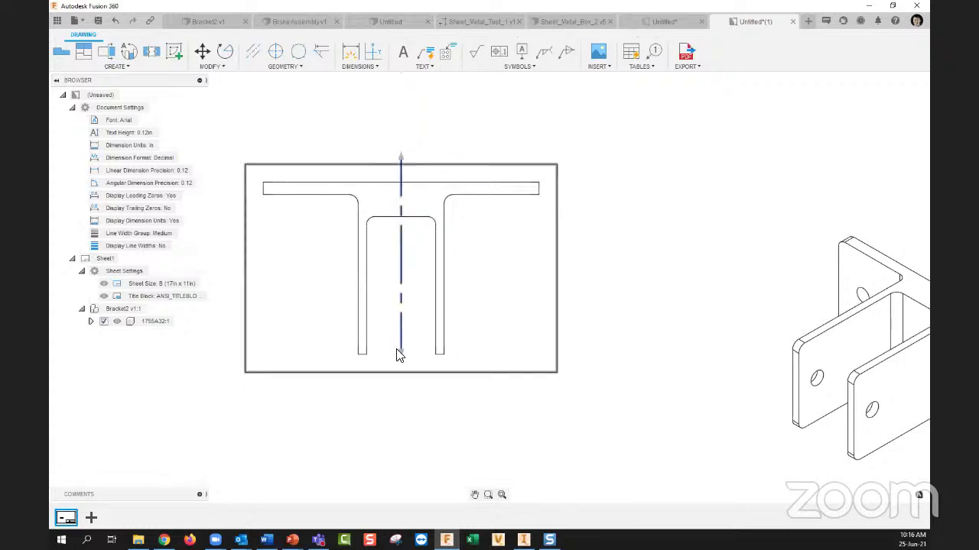
drag(400, 354, 401, 388)
click(540, 342)
click(604, 341)
key(Escape)
Step: Move the centerline sideways, off the middle of the gap between the bracket's legs
scroll(404, 227, down, 3)
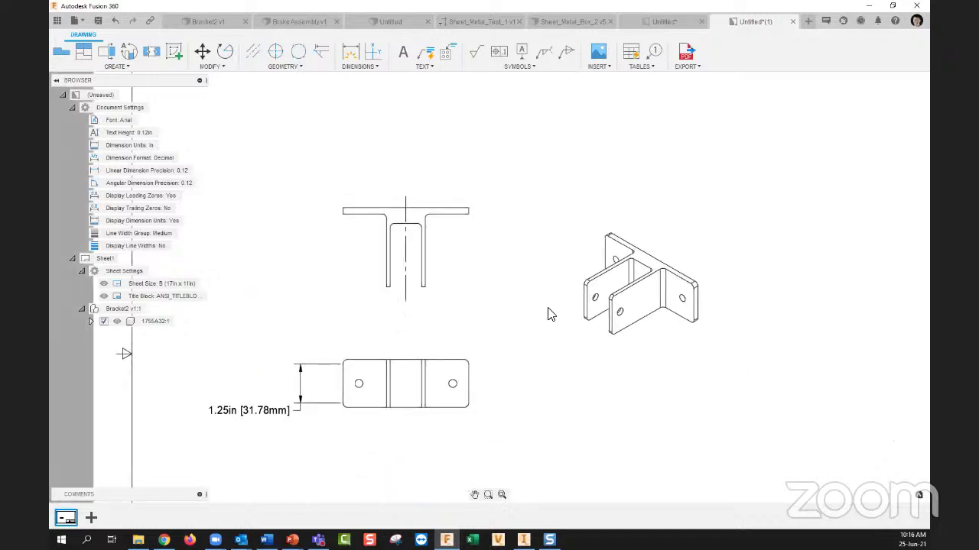
scroll(548, 314, up, 1)
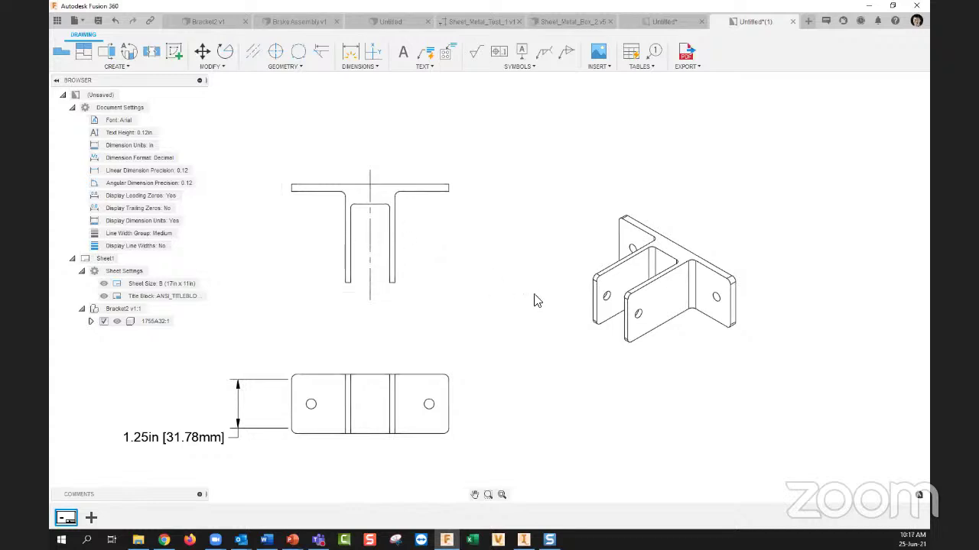
scroll(359, 229, up, 3)
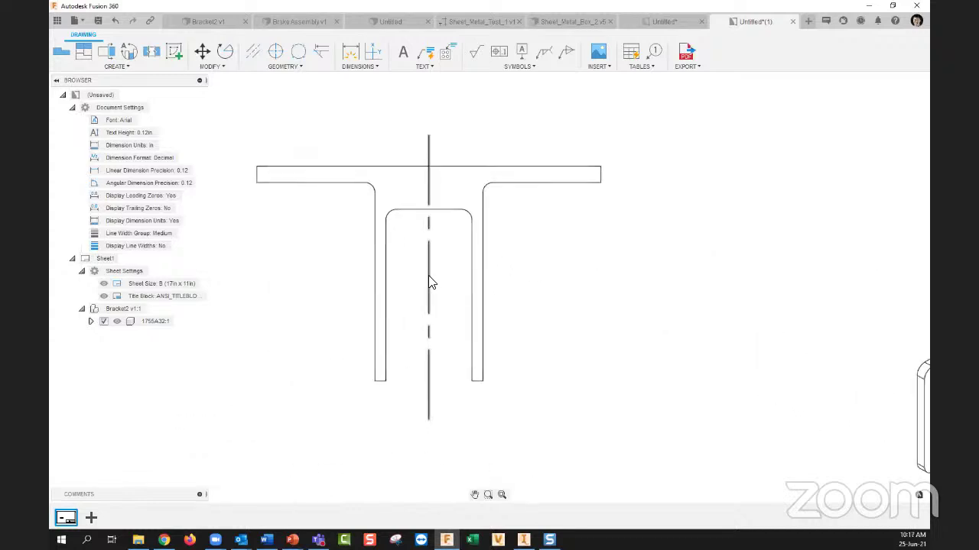
drag(428, 276, 442, 277)
click(673, 311)
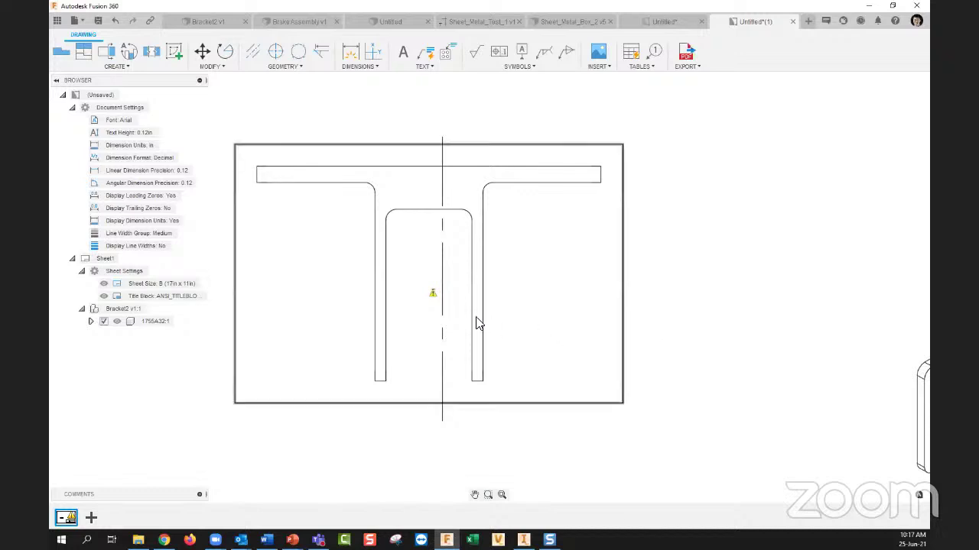
Step: Reassociate the displaced centerline with the two inner vertical leg edges of the bracket
click(432, 297)
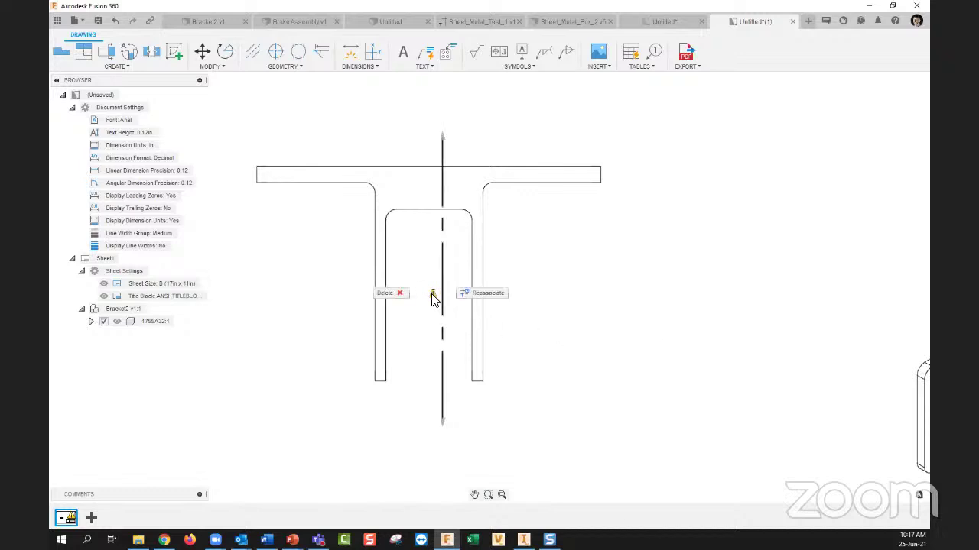
click(472, 297)
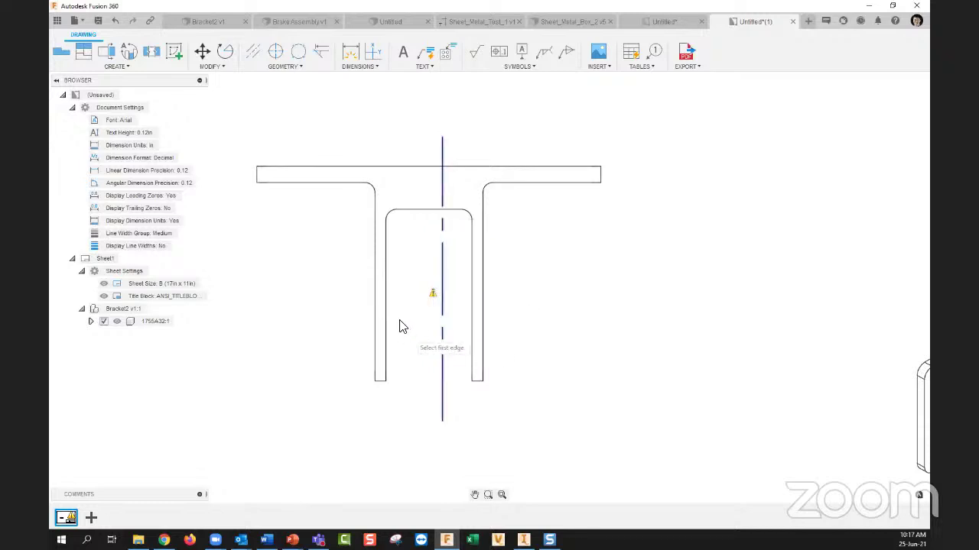
click(387, 305)
click(471, 305)
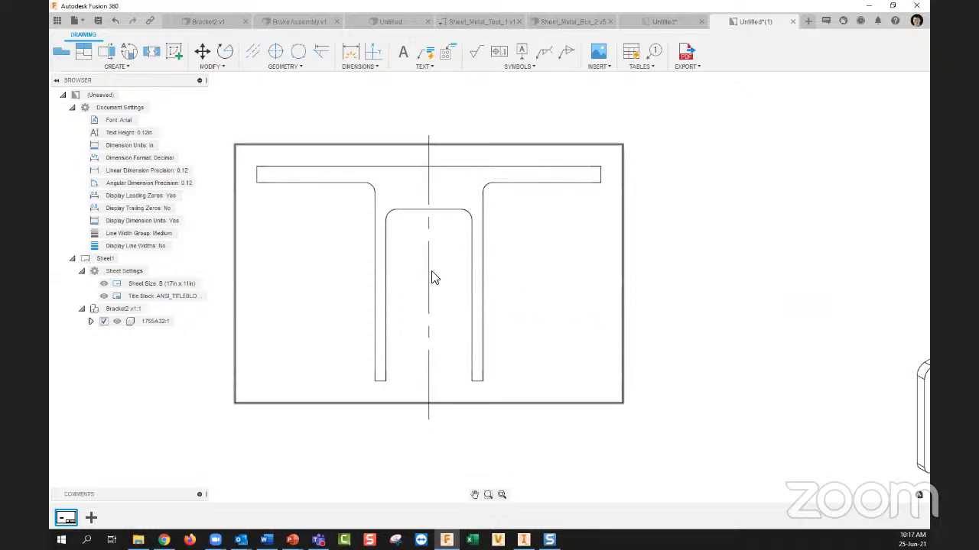
Step: Delete the centerline from the upper projected view
scroll(432, 275, down, 5)
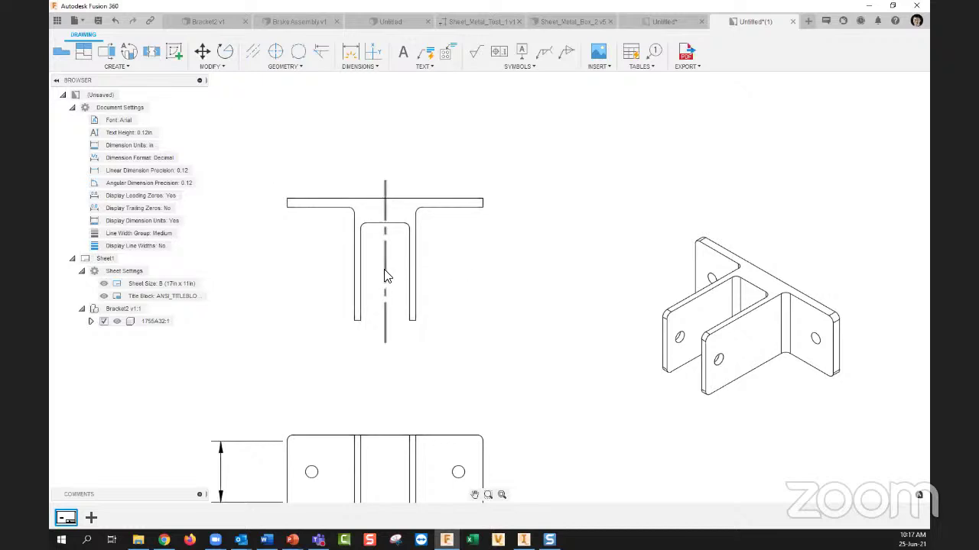
click(386, 277)
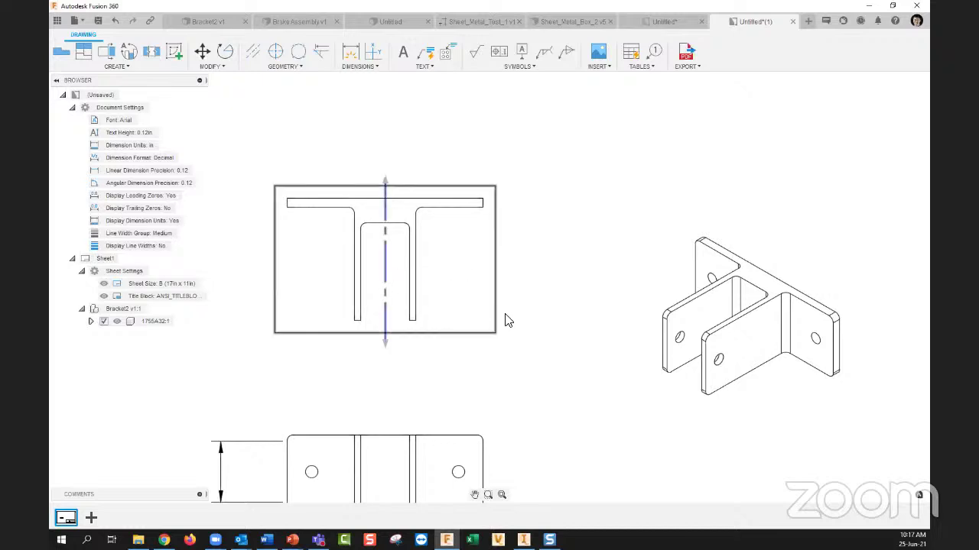
key(Delete)
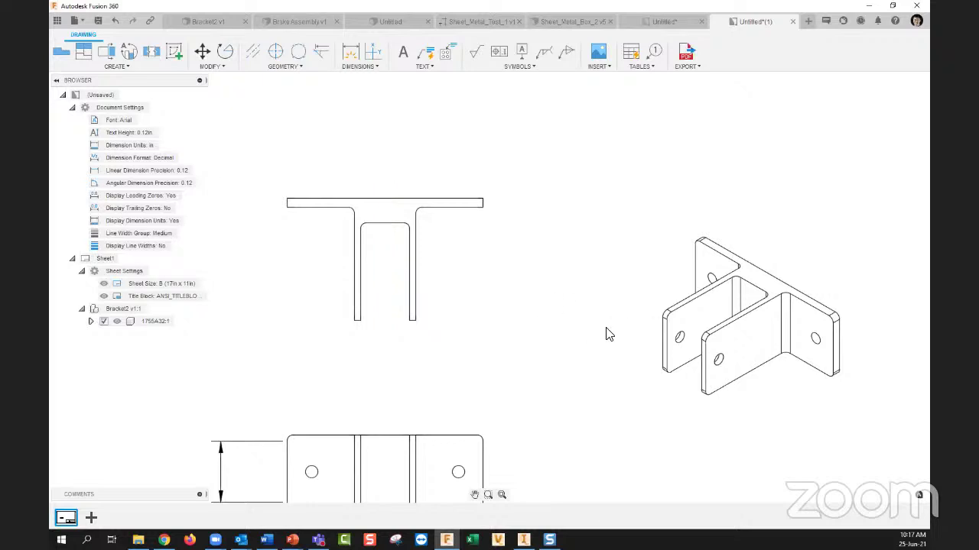
Step: Switch to the PowerPoint slide show to check the agenda, and return to the Fusion 360 drawing
click(292, 540)
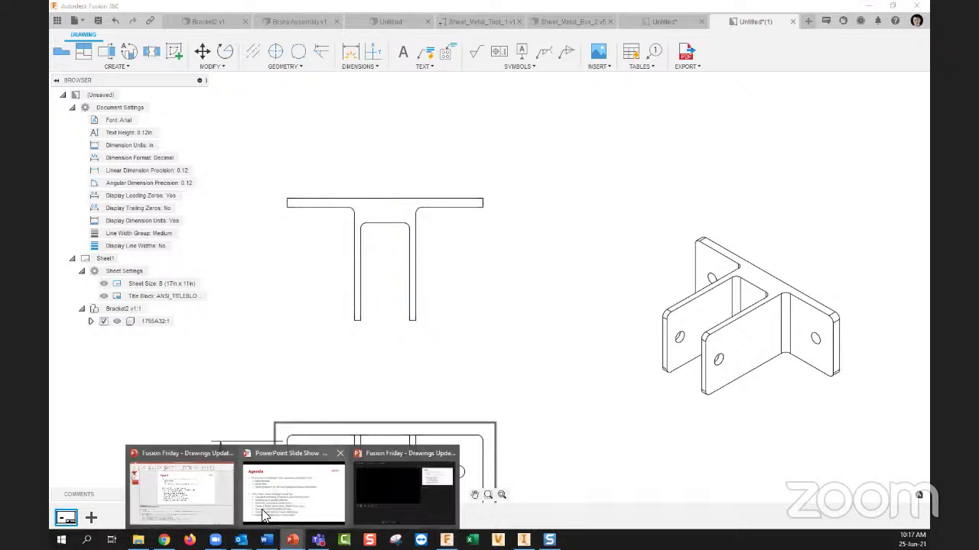
click(264, 513)
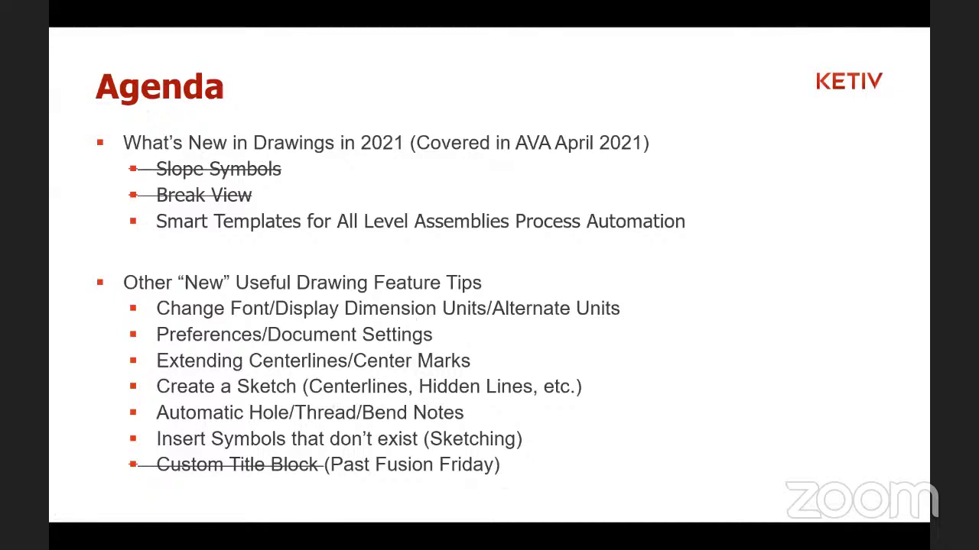
key(alt+Tab)
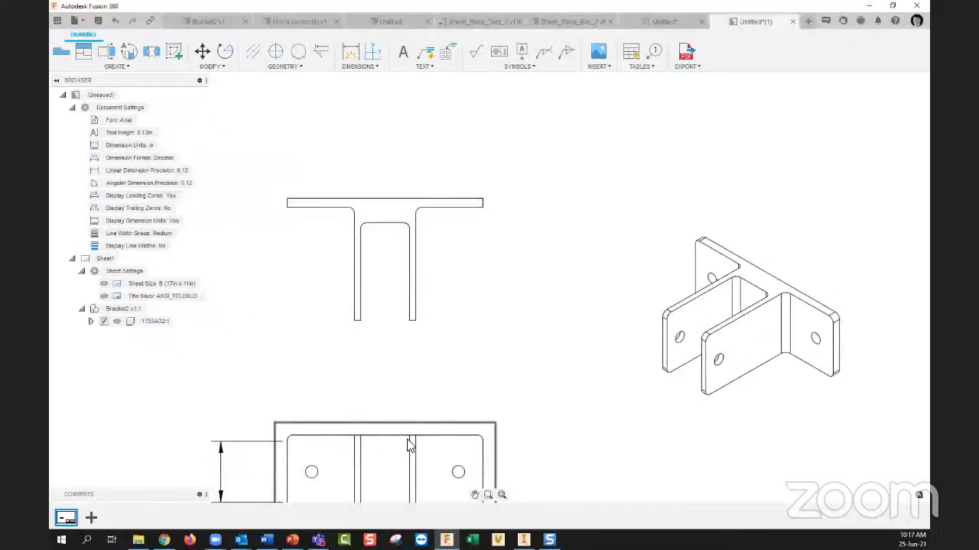
Step: Start a new sketch on the drawing sheet and move its settings dialog nearer to the views
scroll(523, 373, down, 3)
middle_drag(532, 412, 538, 358)
scroll(542, 369, up, 1)
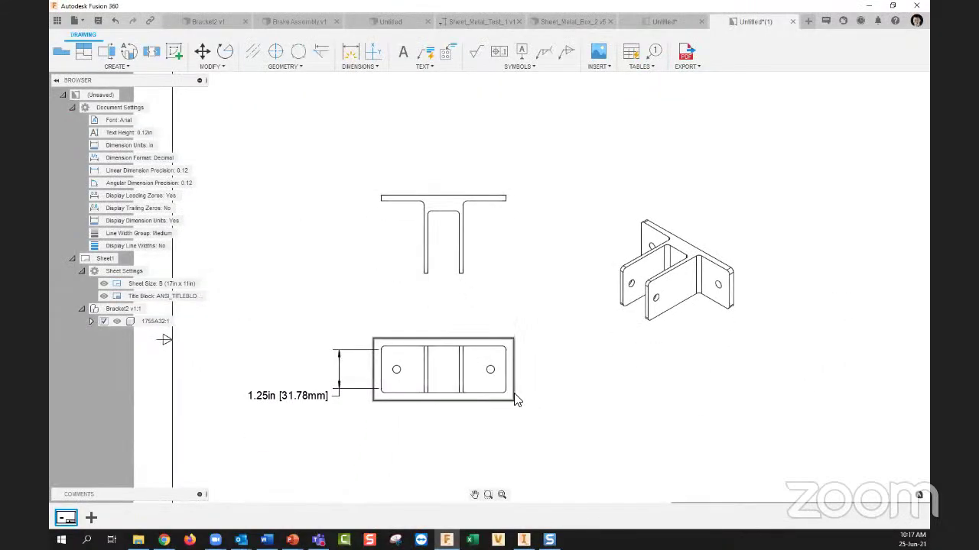
click(175, 52)
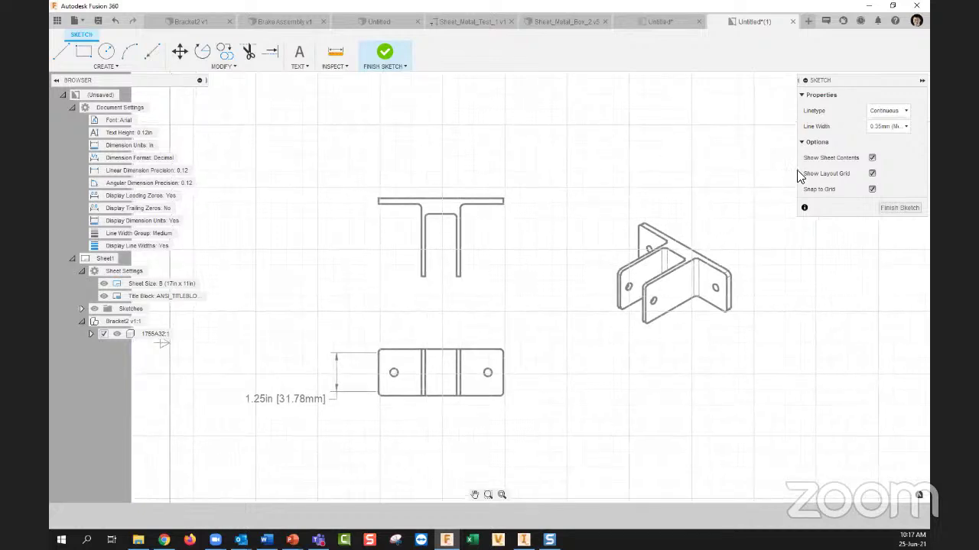
drag(849, 81, 769, 105)
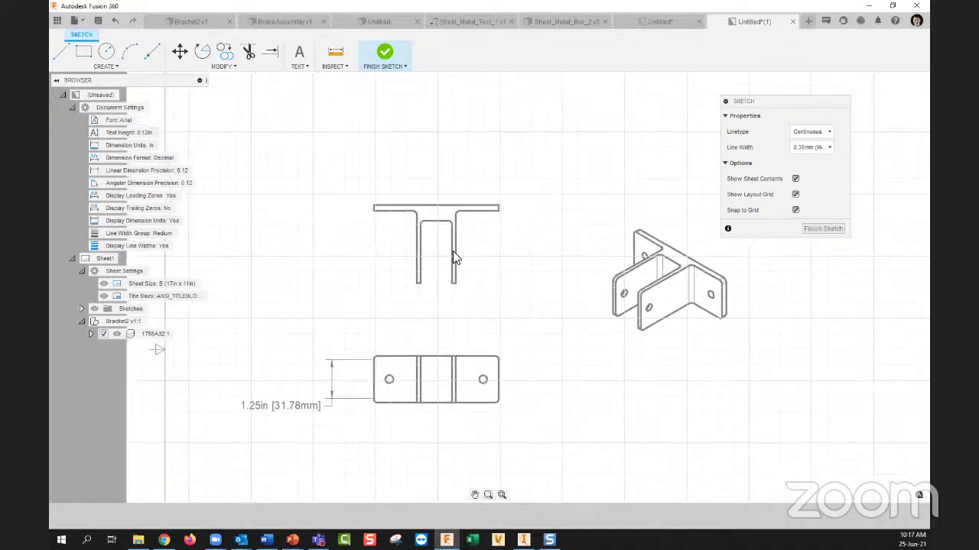
Step: Try to sketch a near-vertical line about 1.63 in long through the middle of the upper projected view, and delete it
scroll(453, 252, up, 3)
click(59, 52)
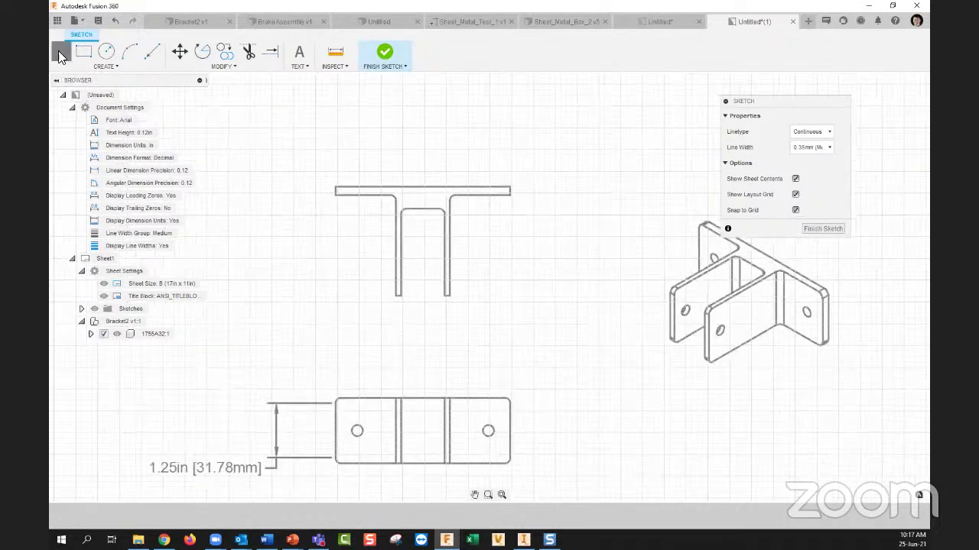
click(422, 173)
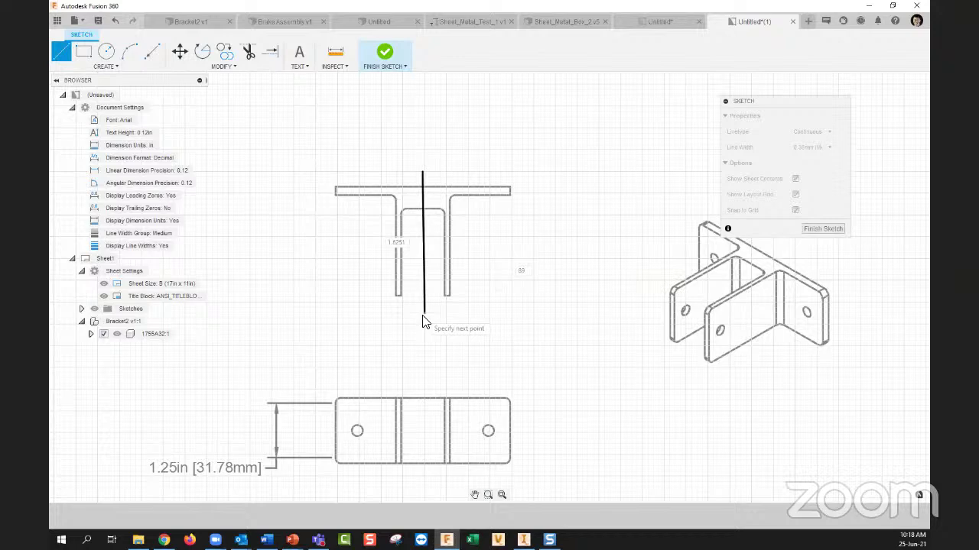
click(425, 315)
key(Escape)
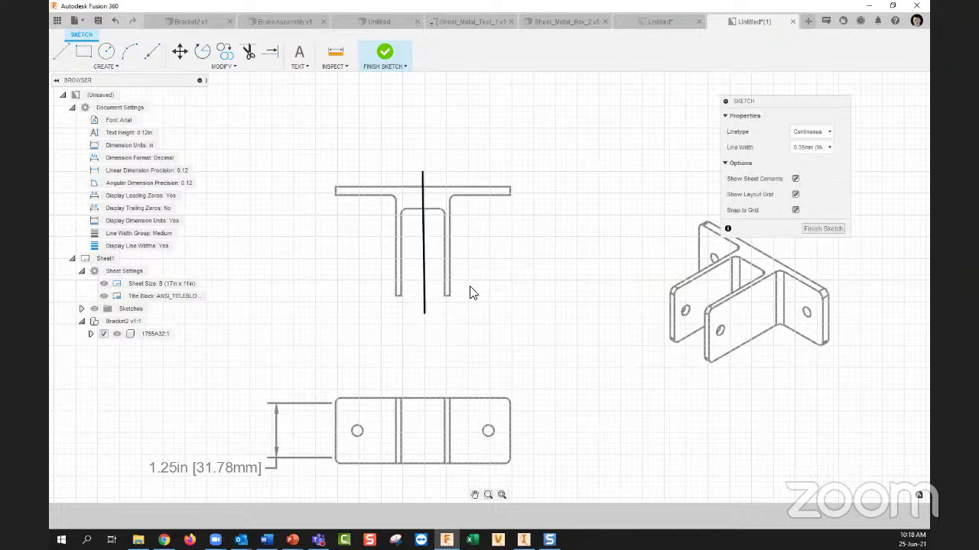
click(425, 287)
key(Delete)
click(61, 55)
click(422, 187)
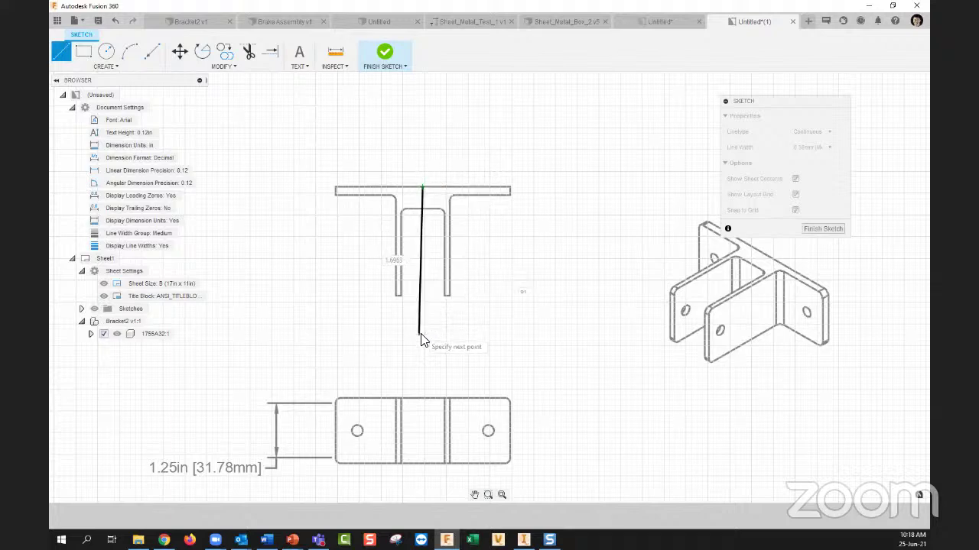
key(Escape)
click(61, 52)
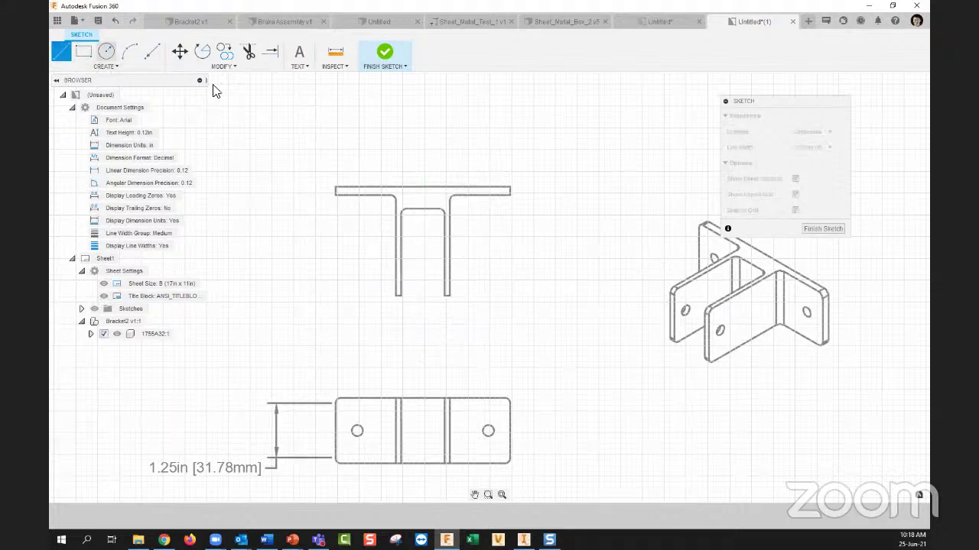
click(422, 188)
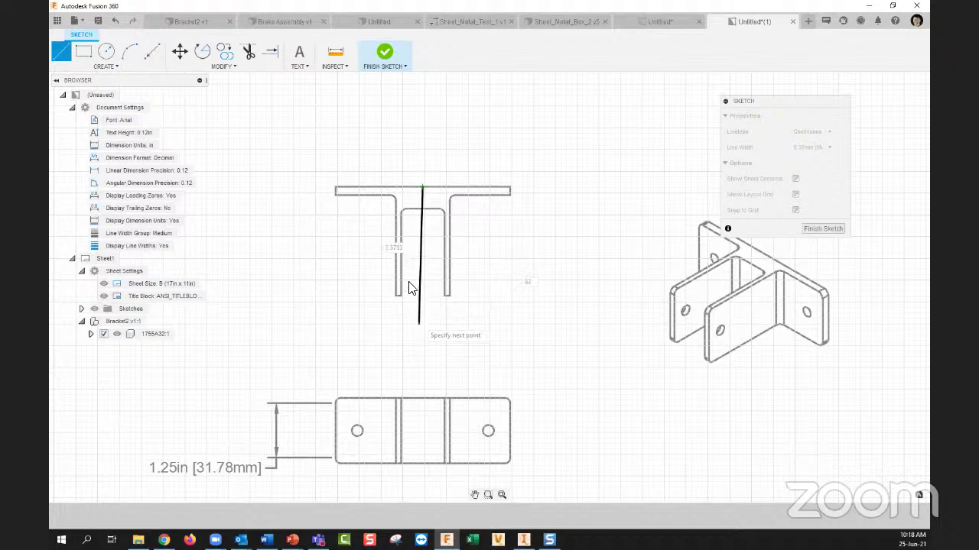
scroll(424, 336, up, 3)
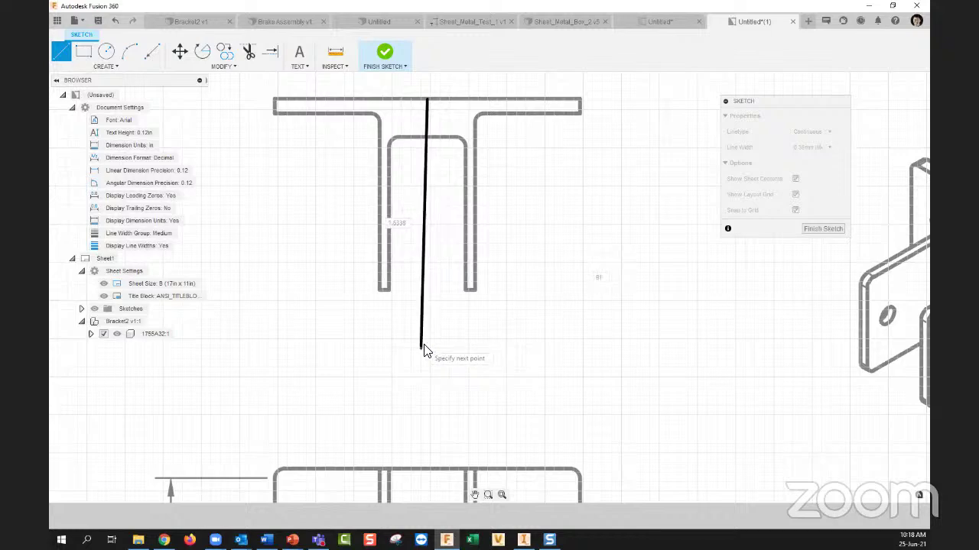
key(Escape)
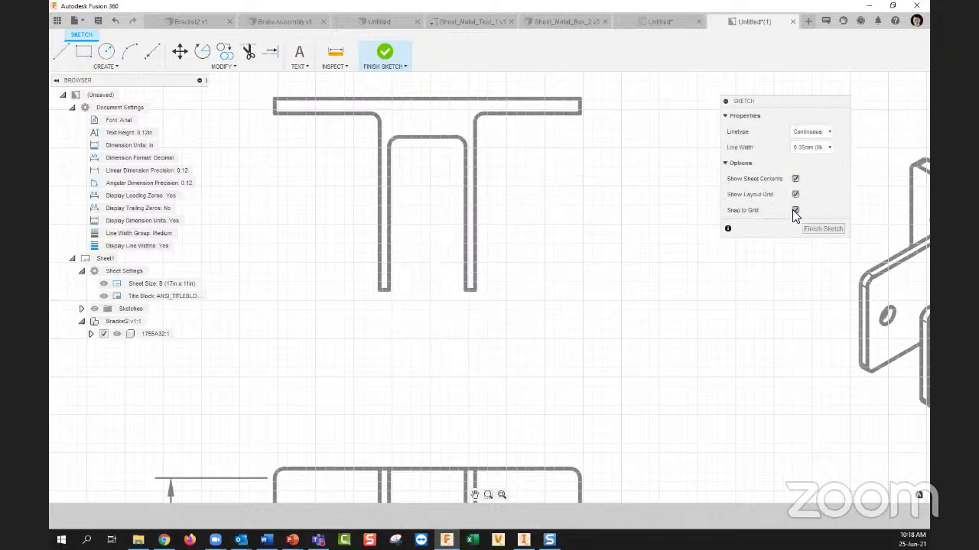
Step: Turn off the sketch's Snap to Grid and Show Layout Grid options, keeping Show Sheet Contents on
click(795, 210)
click(795, 178)
click(795, 194)
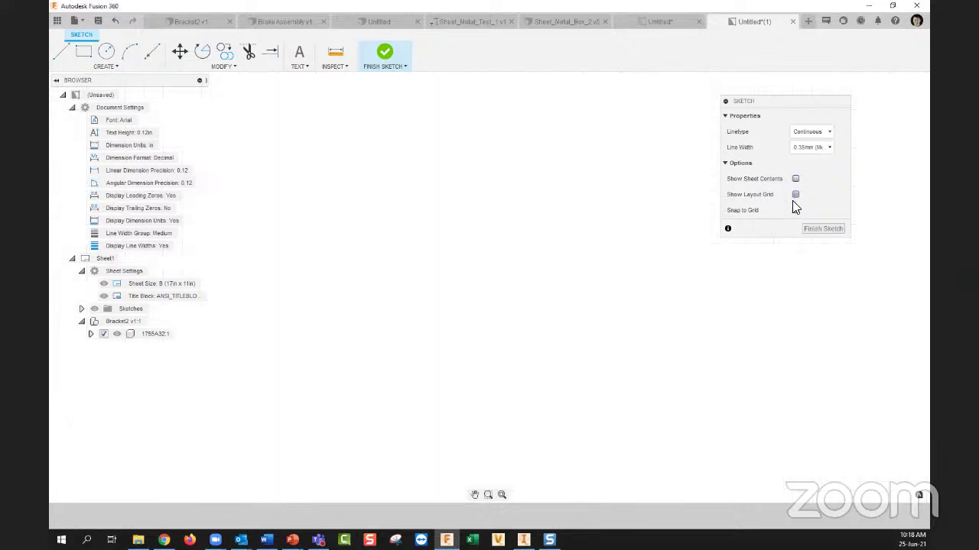
click(795, 178)
Step: Sketch a vertical line from the midpoint of the flange's top edge to the midpoint of the horizontal edge closing the gap between the legs
scroll(489, 311, down, 4)
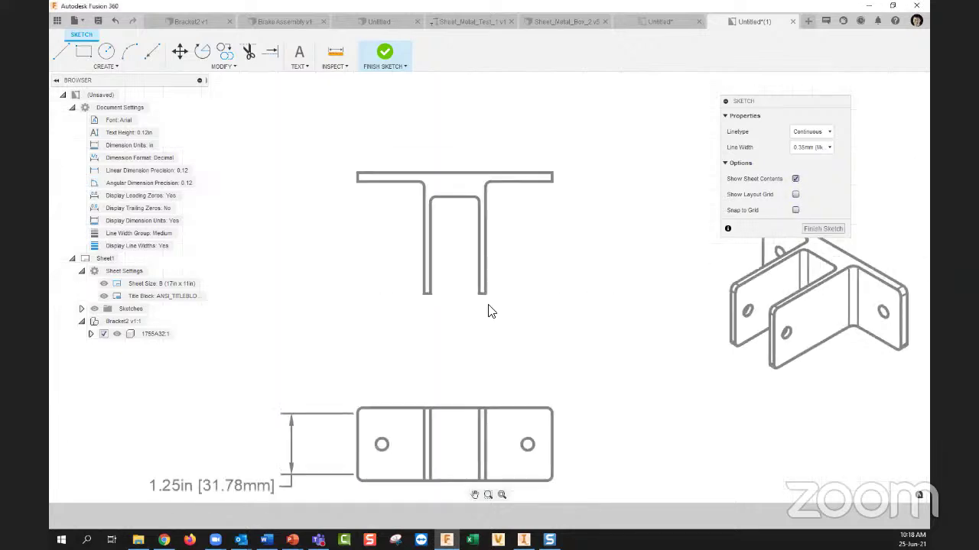
scroll(525, 235, up, 4)
scroll(525, 236, up, 1)
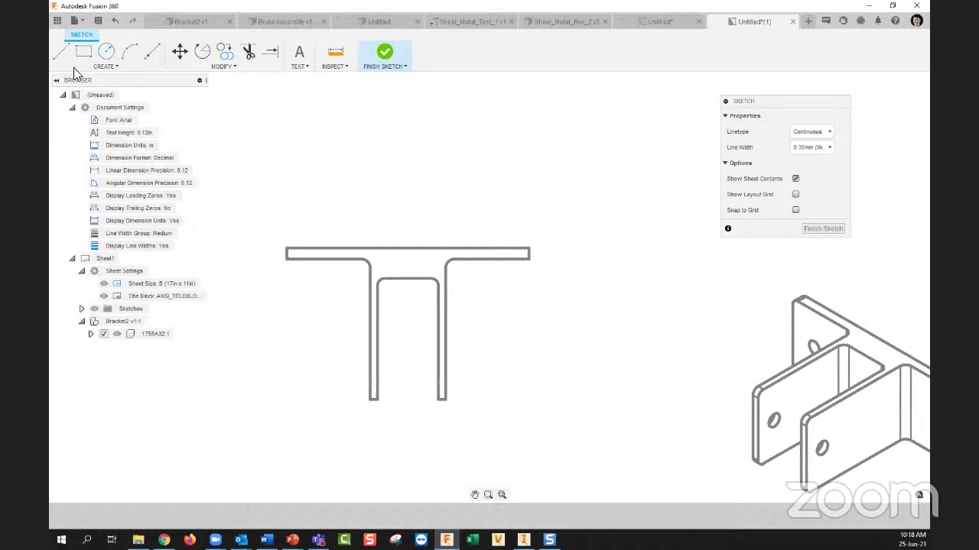
click(61, 51)
click(408, 249)
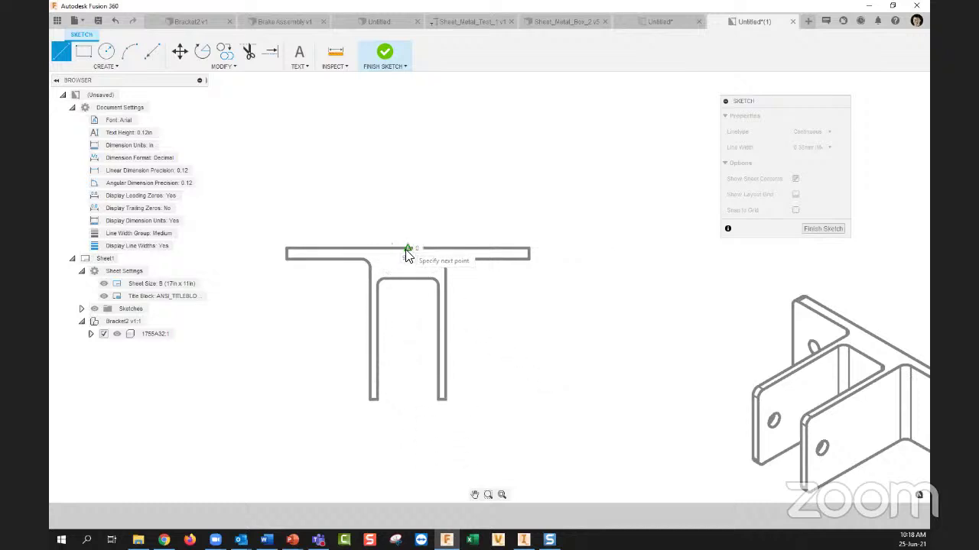
click(408, 279)
key(Escape)
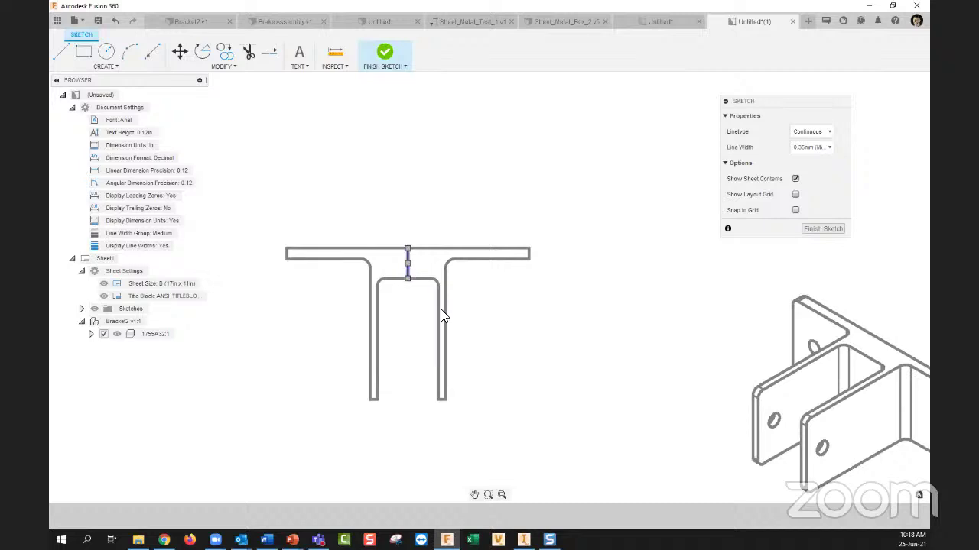
Step: Change the linetype of the short vertical sketch line in the flange to Center
mouse_move(394, 272)
middle_down()
mouse_move(411, 245)
mouse_move(445, 232)
middle_up()
scroll(414, 243, down, 2)
scroll(490, 268, up, 5)
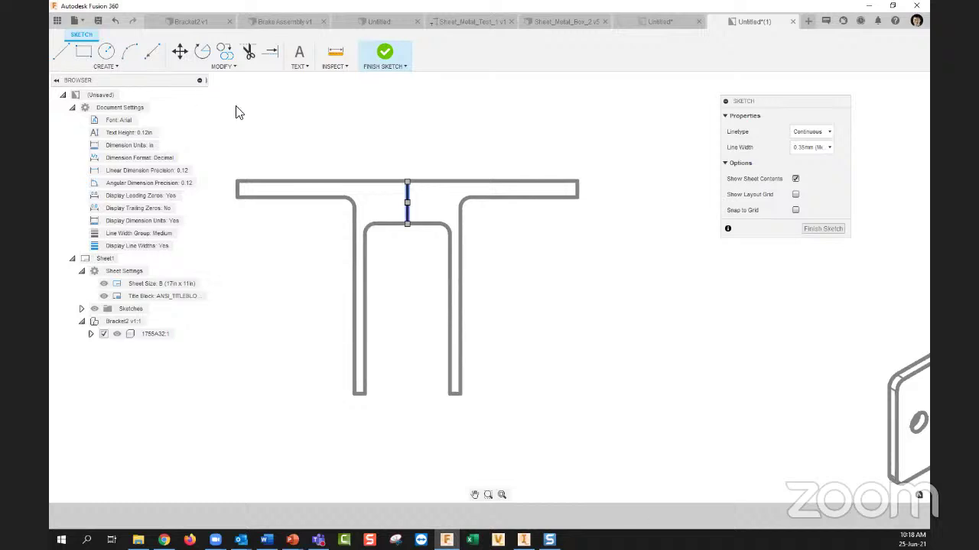
click(537, 239)
click(407, 207)
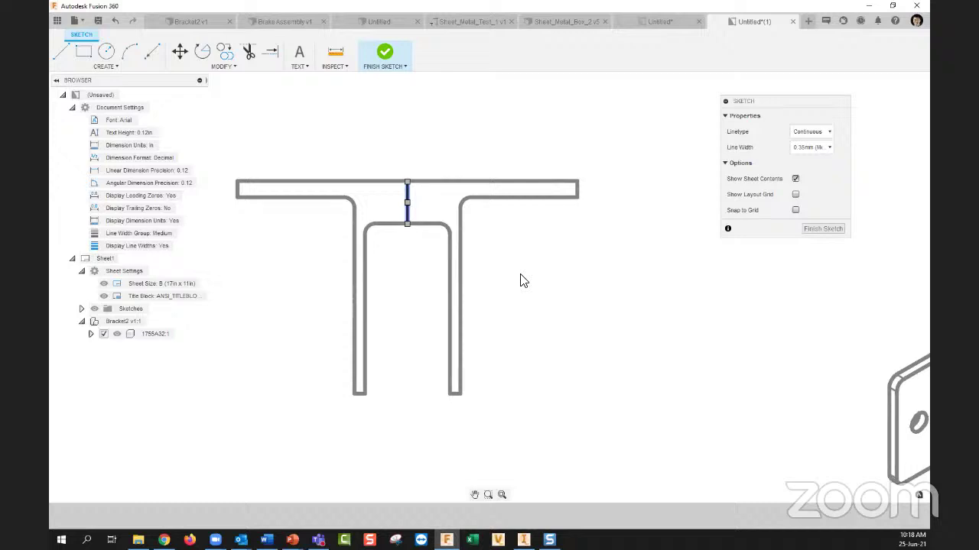
click(809, 134)
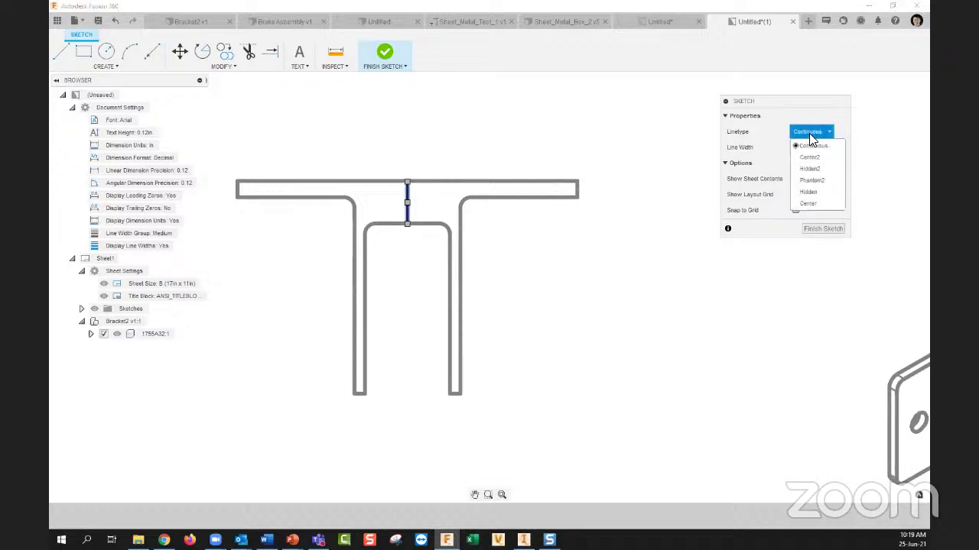
click(809, 204)
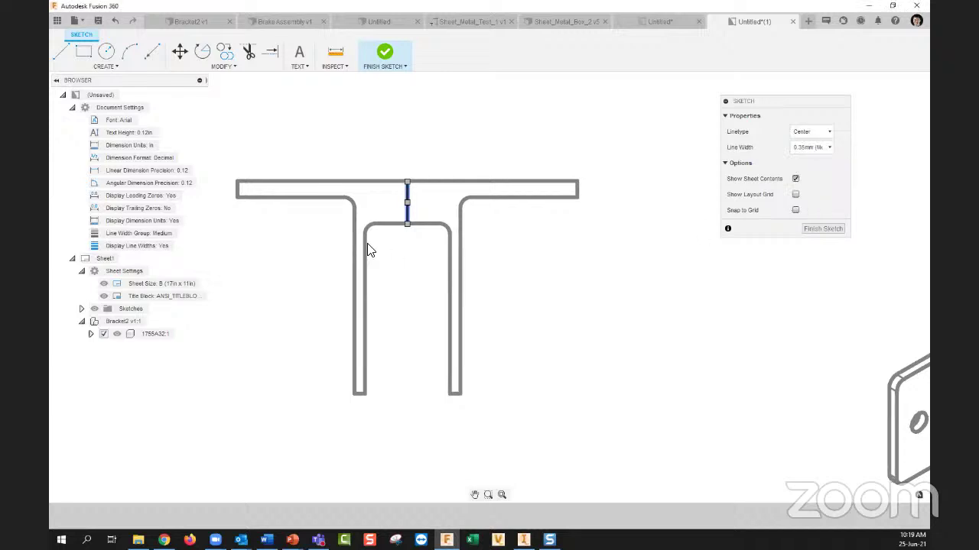
click(823, 135)
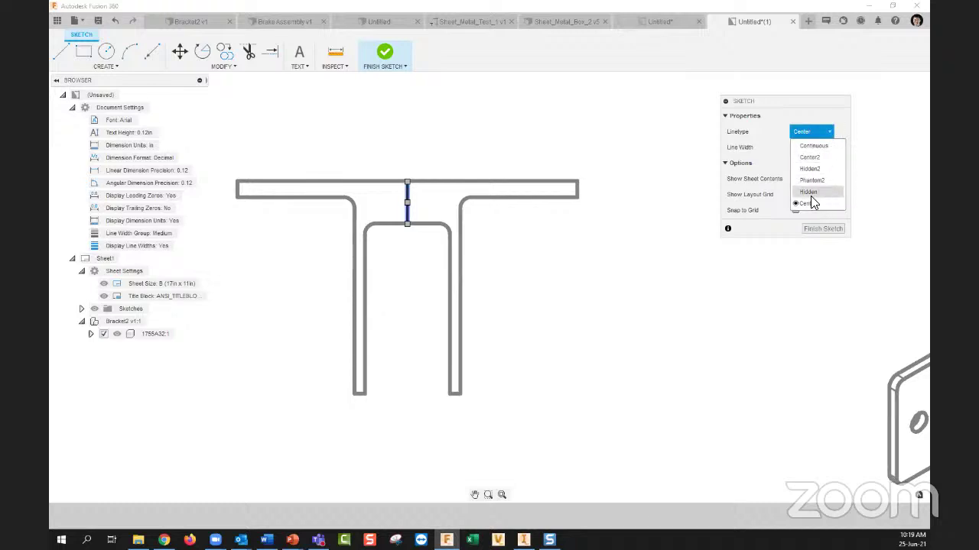
click(818, 104)
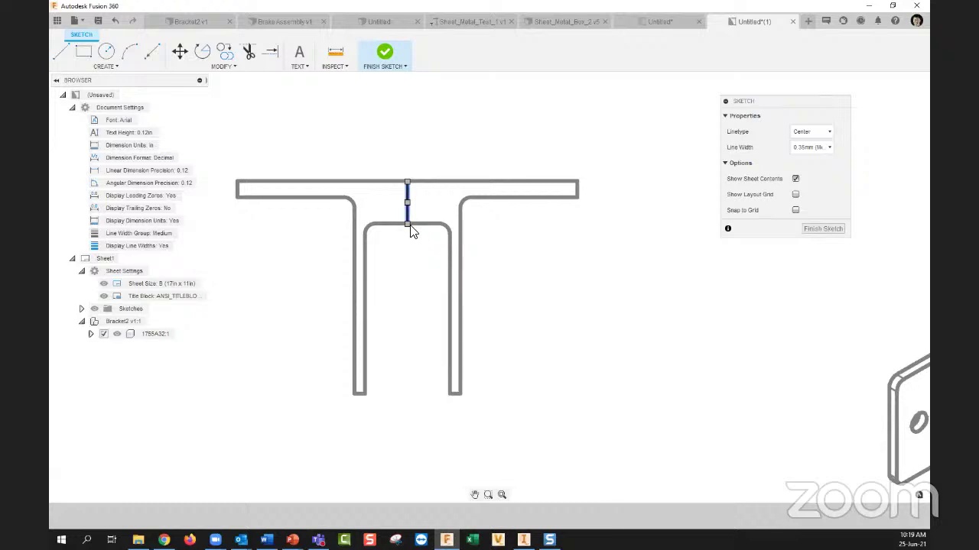
Step: Stretch the vertical sketch line's lower endpoint straight down to just below the ends of the bracket legs
click(407, 224)
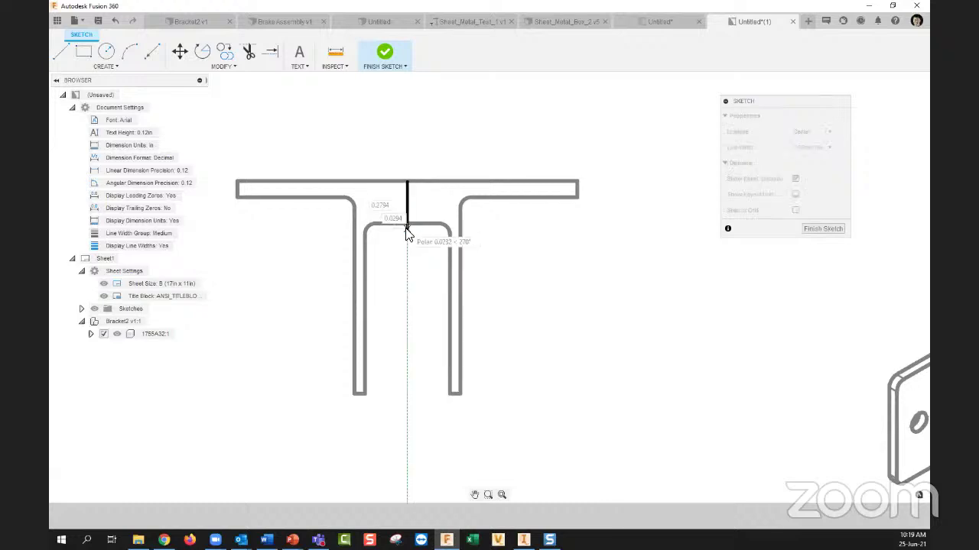
click(407, 405)
key(Escape)
Step: Change the linetype of the lengthened vertical sketch line to Center2
click(407, 343)
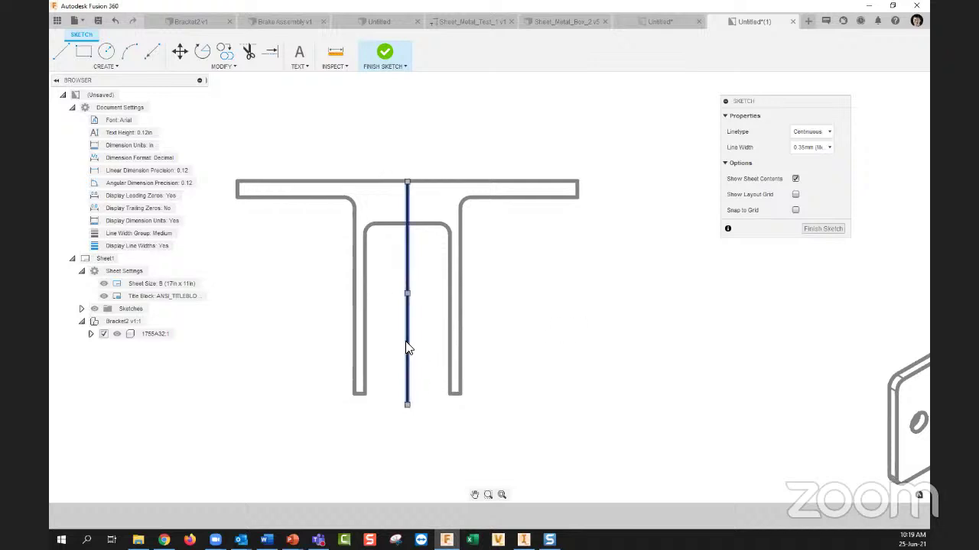
click(823, 132)
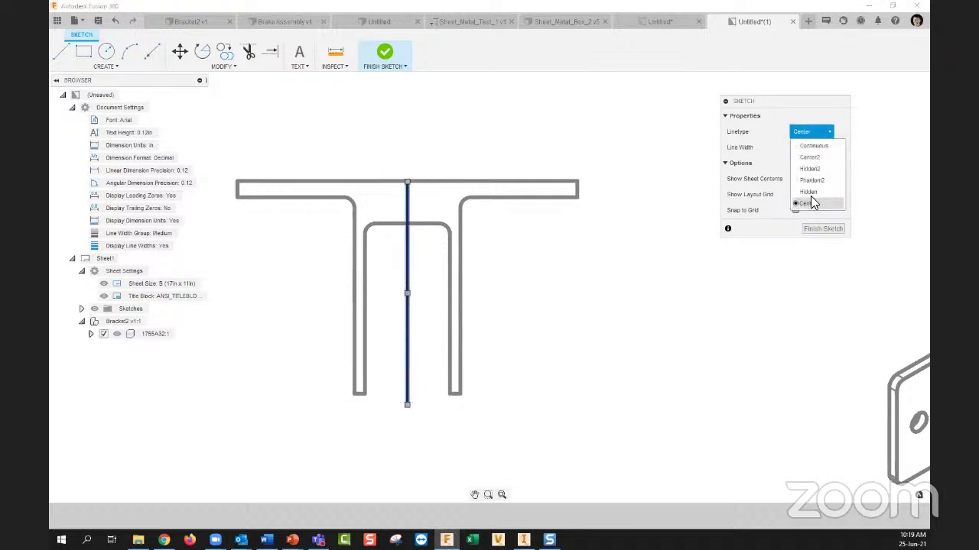
click(815, 158)
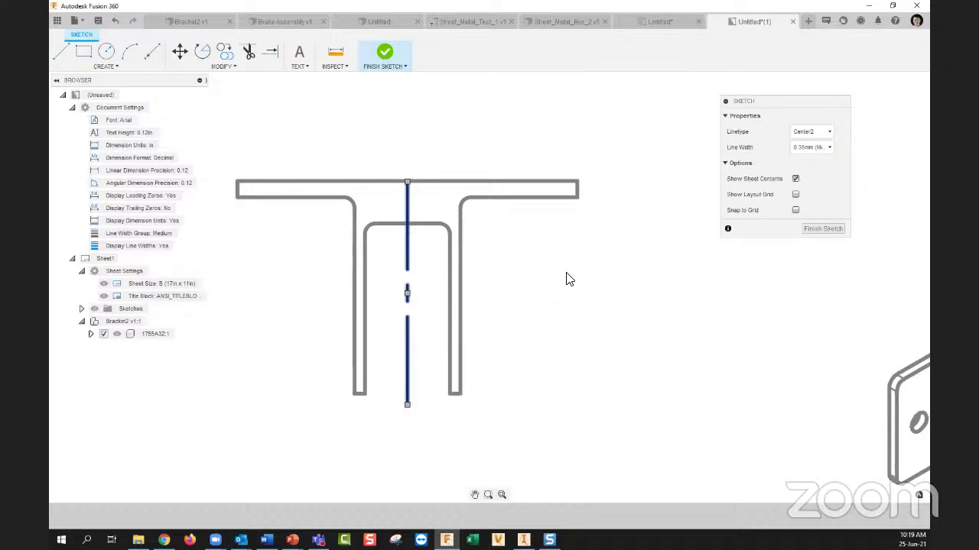
click(650, 251)
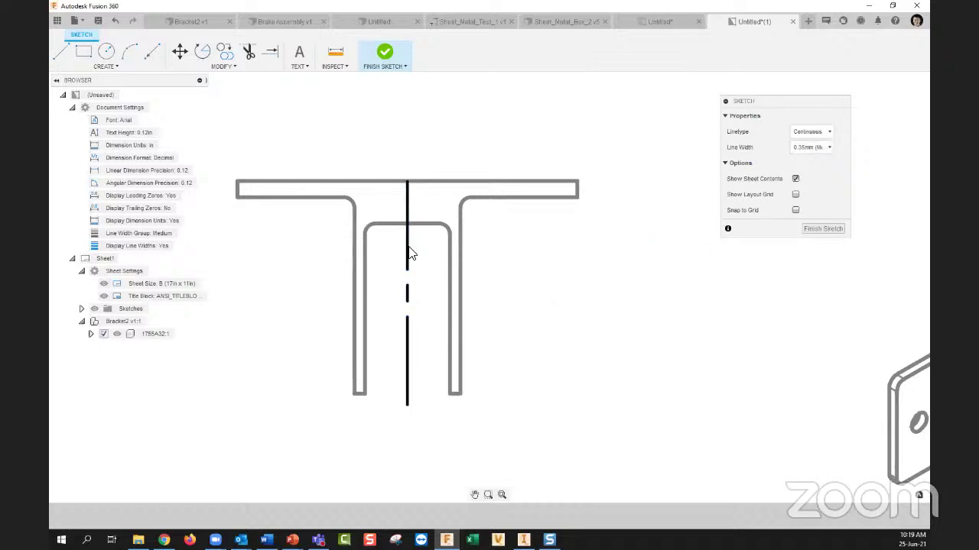
Step: Extend the vertical sketch line's upper endpoint slightly above the flange's top edge
click(407, 293)
drag(408, 181, 411, 164)
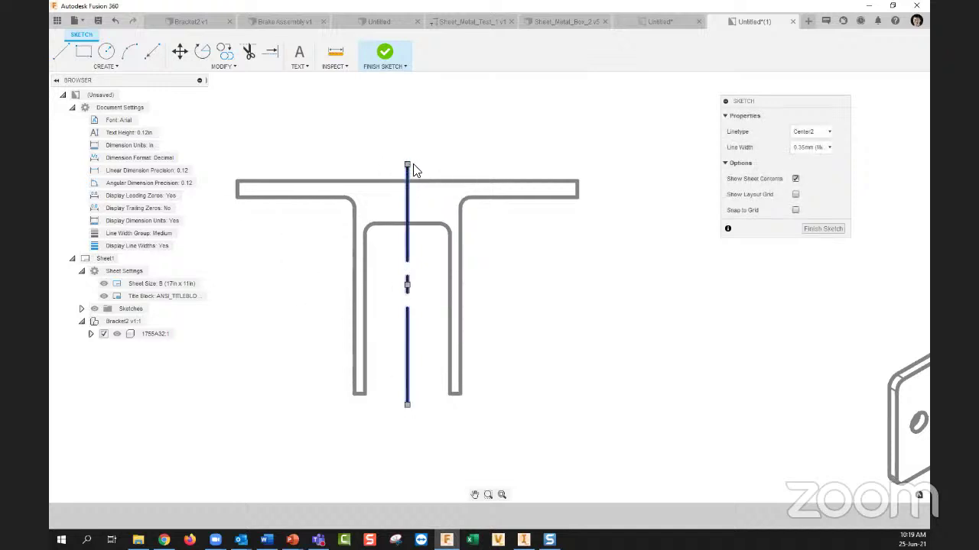
click(461, 238)
scroll(474, 223, down, 5)
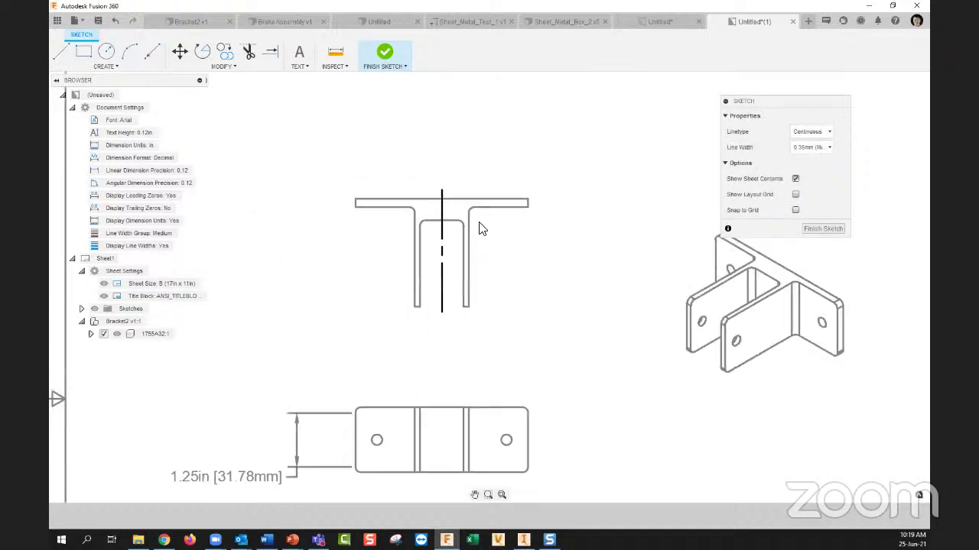
Step: Change the vertical sketch line's linetype to Hidden and finish the sketch
scroll(510, 255, up, 5)
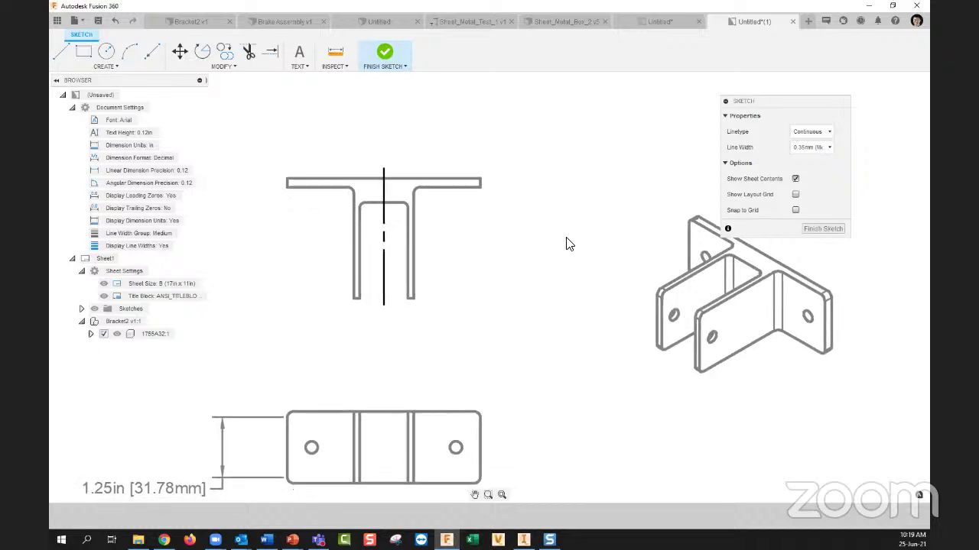
click(384, 223)
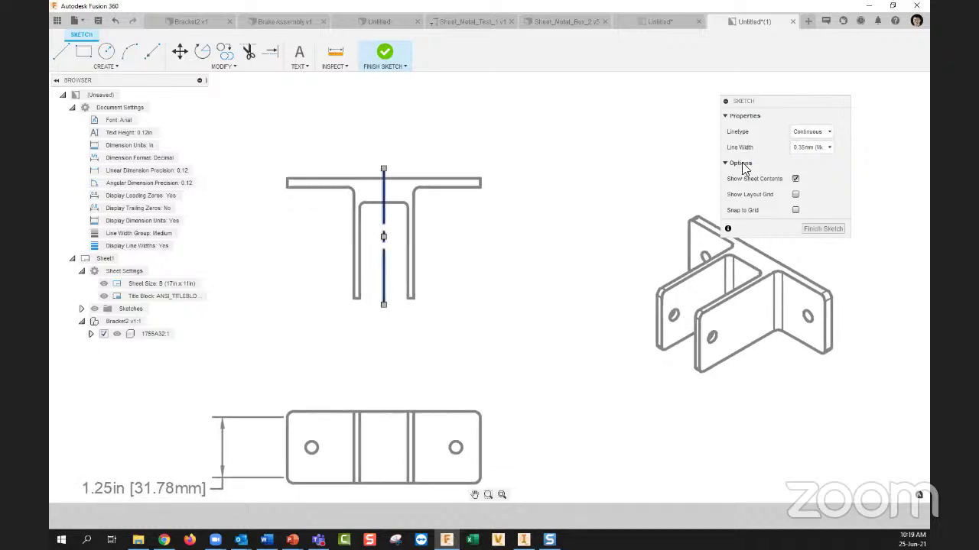
click(824, 134)
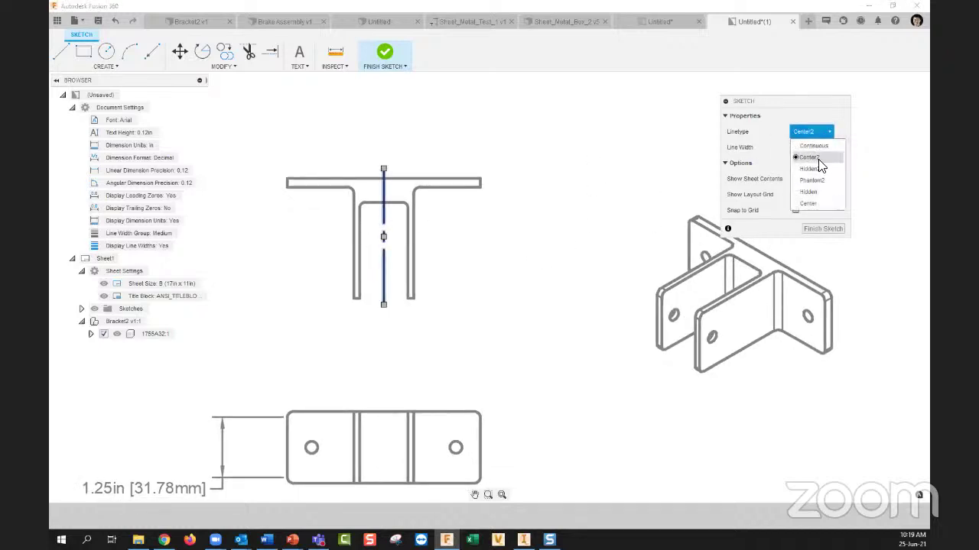
click(810, 192)
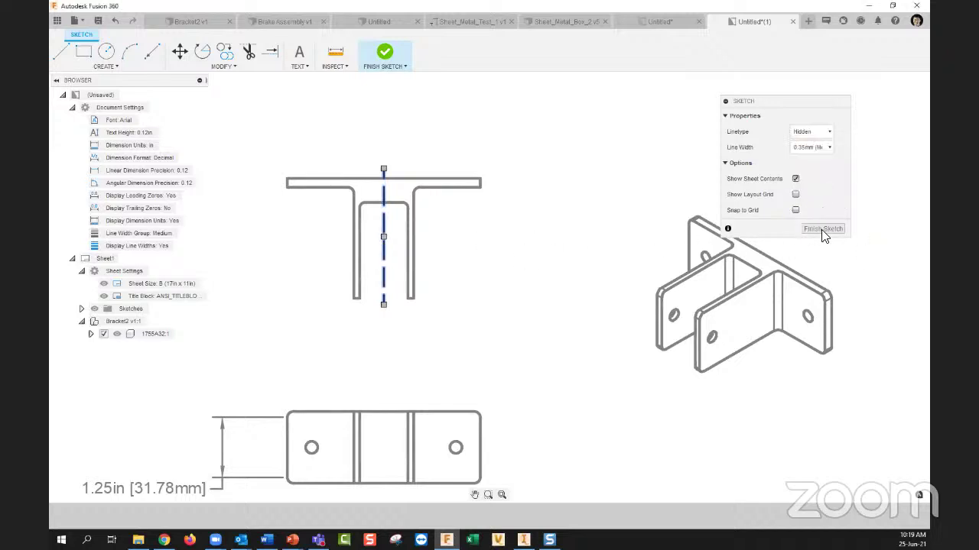
click(823, 236)
scroll(513, 245, down, 1)
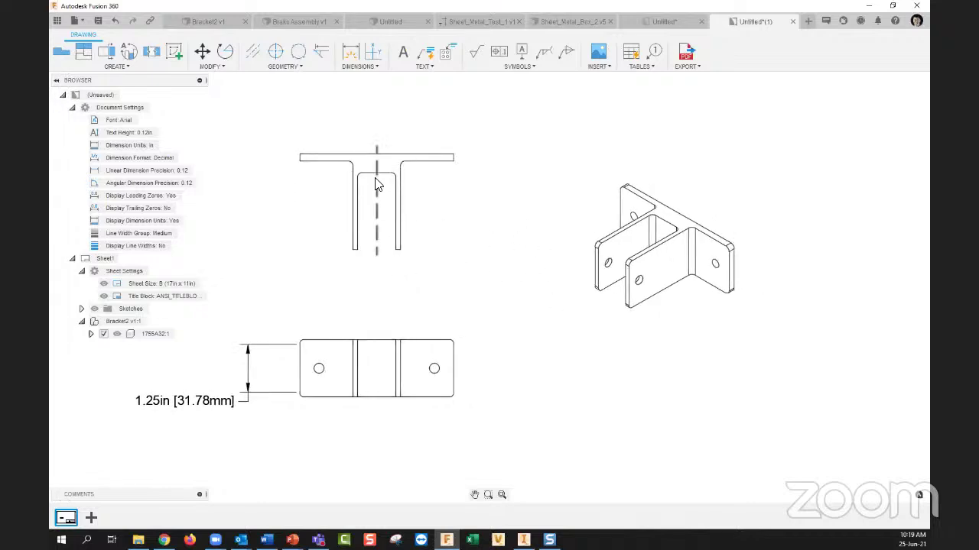
scroll(398, 200, up, 4)
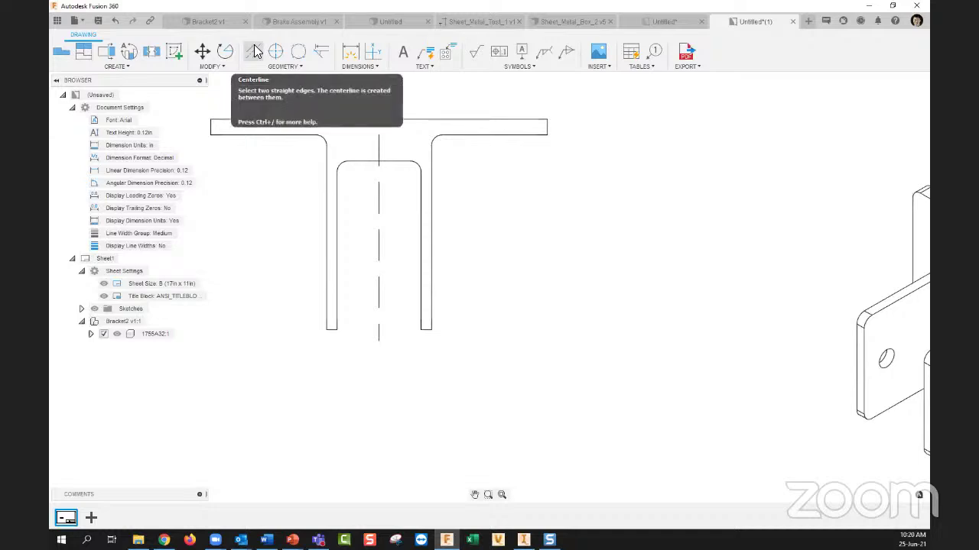
scroll(551, 245, down, 3)
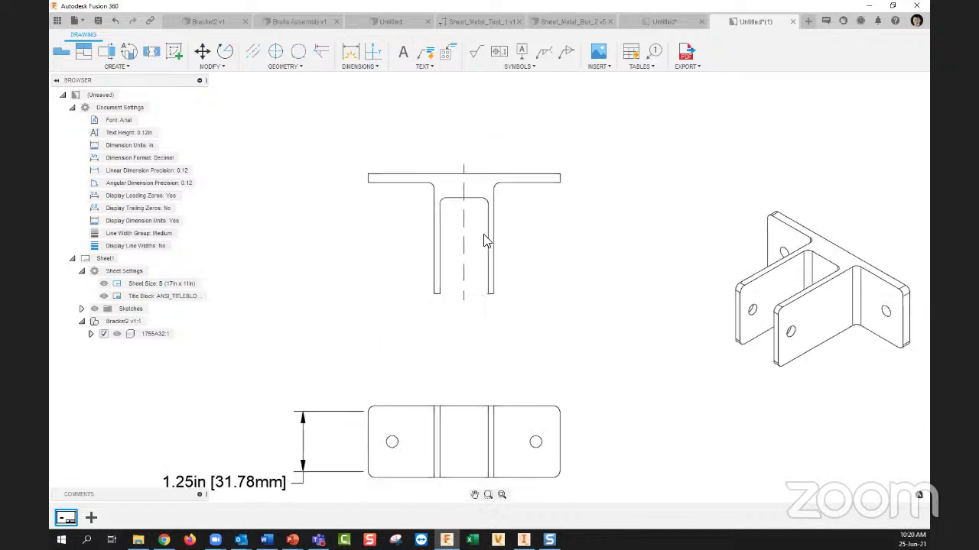
scroll(484, 240, down, 2)
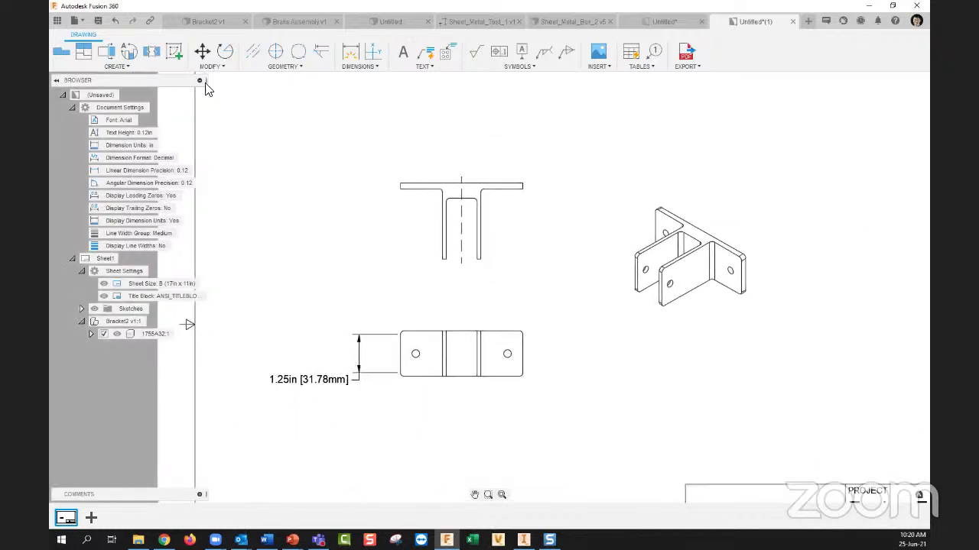
middle_drag(618, 321, 576, 295)
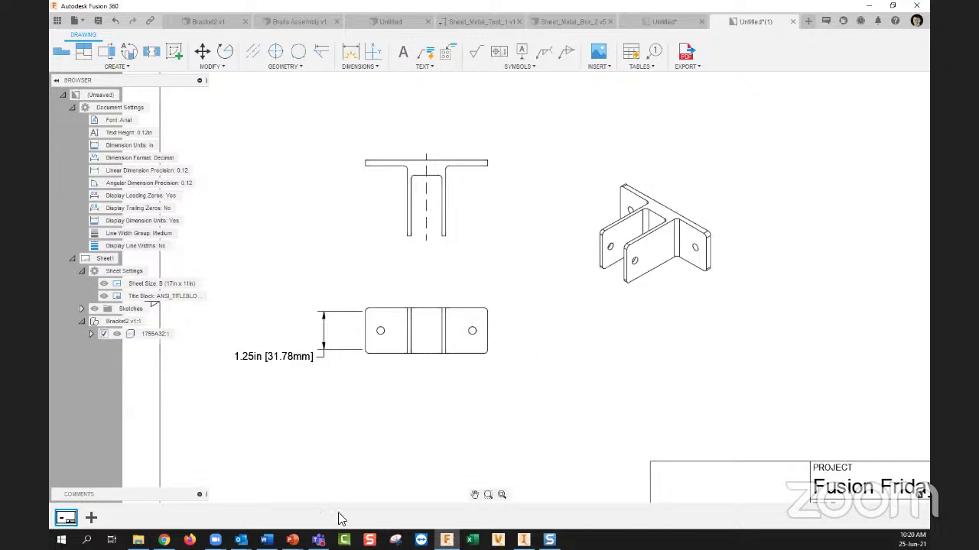
Step: Switch to the PowerPoint slide show to check the agenda, and return to the Fusion 360 drawing
mouse_move(292, 539)
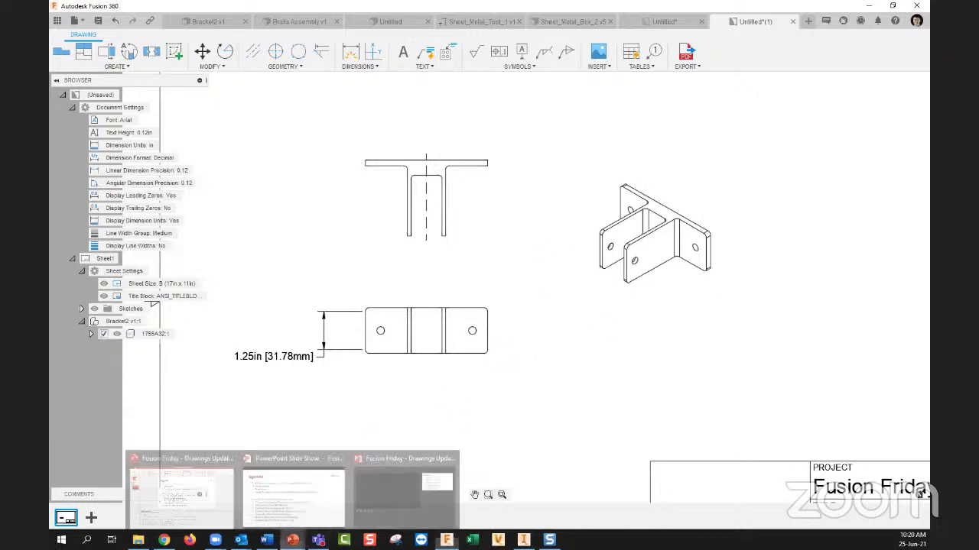
click(293, 497)
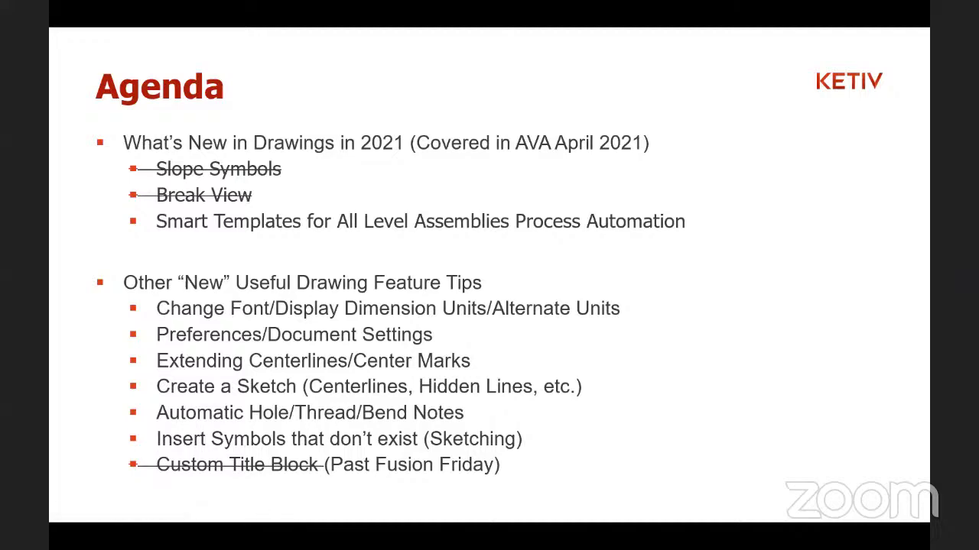
key(alt+Tab)
Step: Look up the Hole and Thread Note command among the drawing's text annotation commands
scroll(403, 406, down, 3)
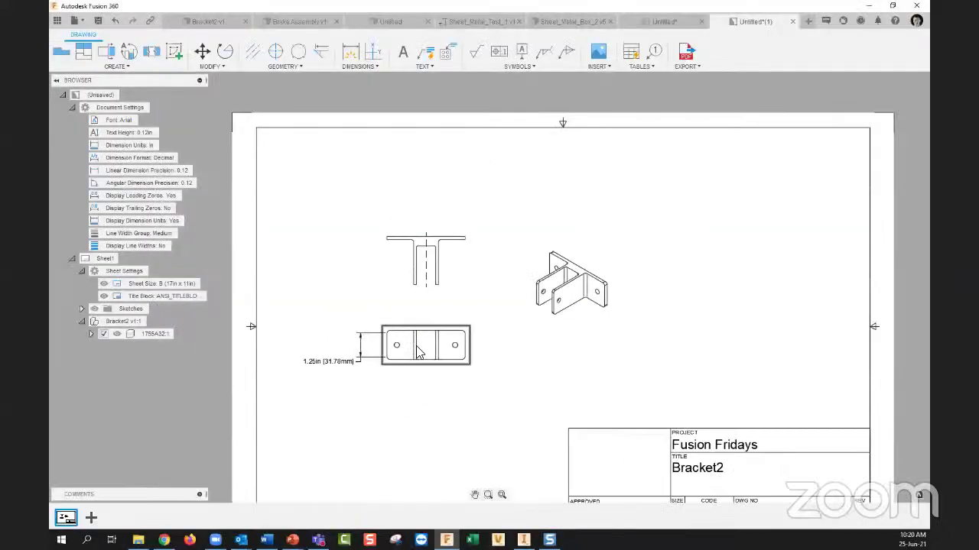
scroll(469, 361, up, 1)
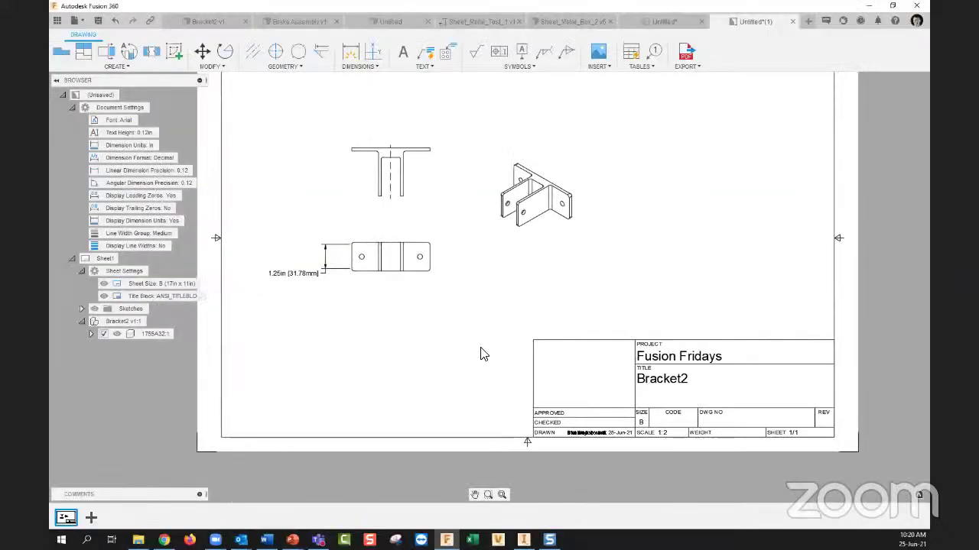
click(426, 67)
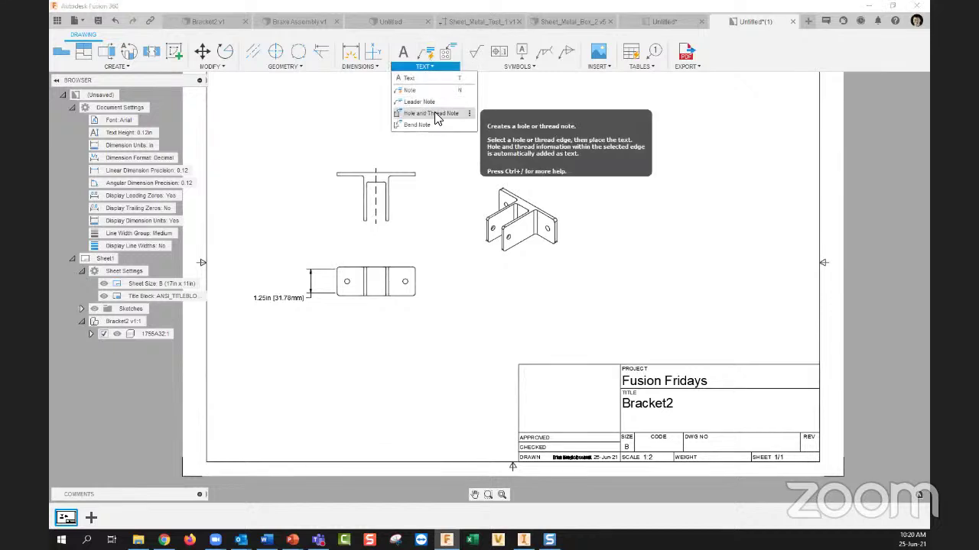
middle_drag(454, 202, 462, 212)
Step: Switch to the Bracket2 design, examine its flange hole, and orient the model to the front view
click(208, 22)
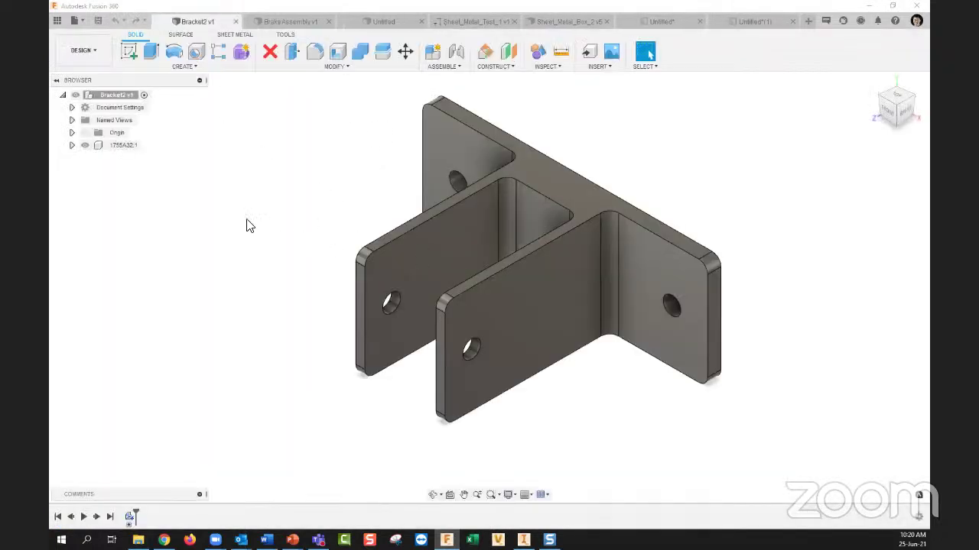
click(887, 112)
shift+middle_drag(347, 290, 380, 268)
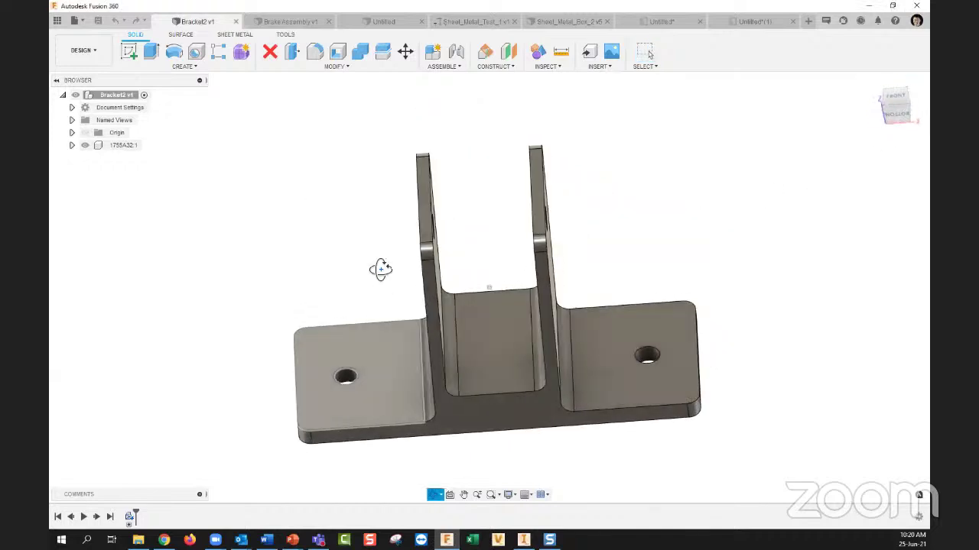
scroll(339, 383, up, 3)
scroll(340, 382, up, 2)
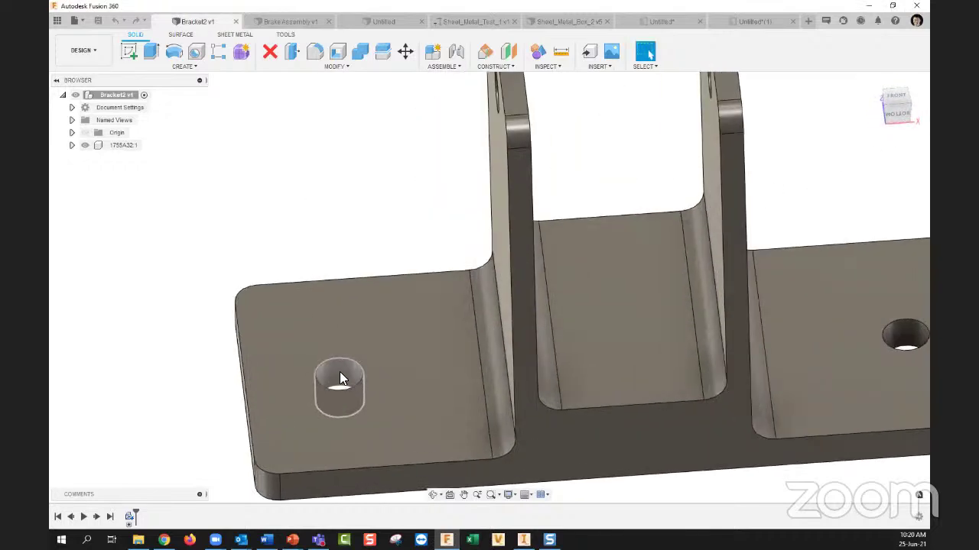
scroll(339, 372, down, 5)
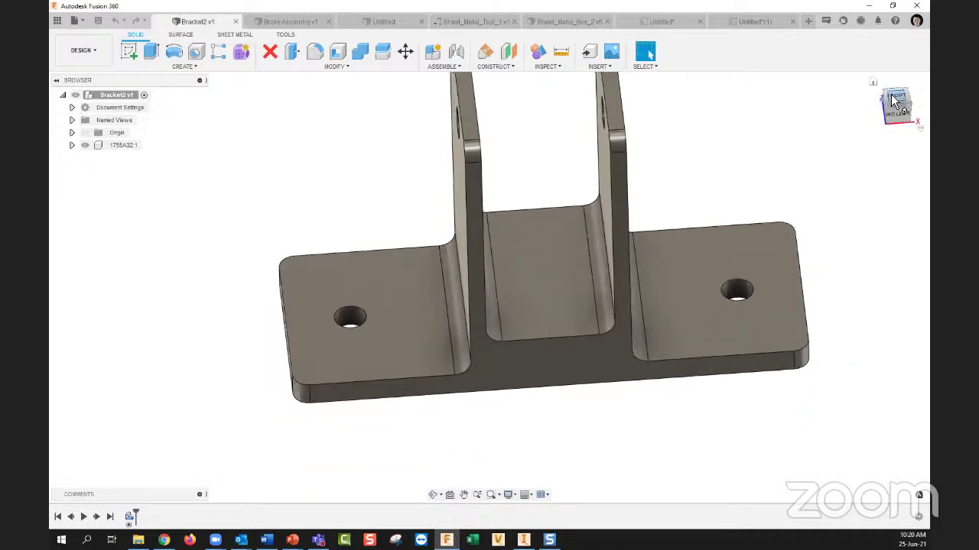
click(891, 94)
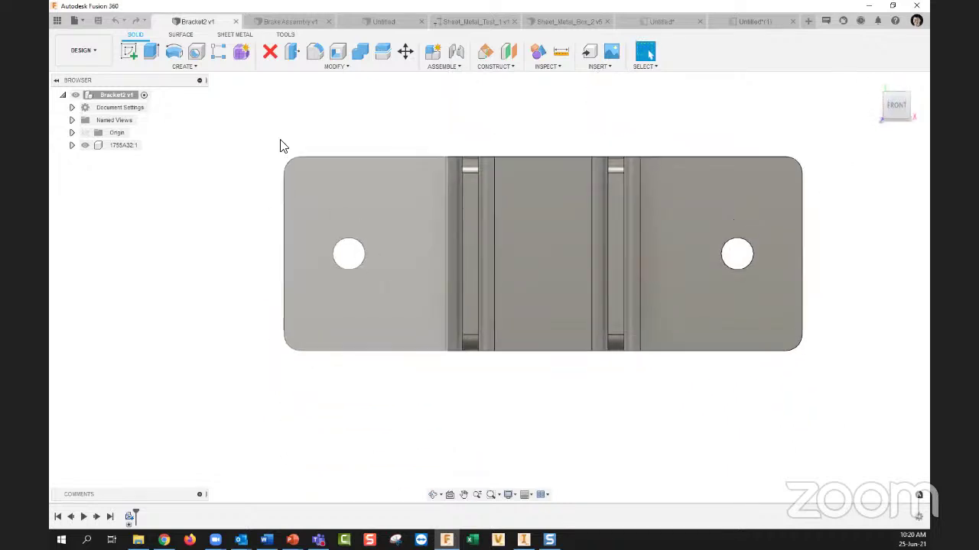
Step: Create a simple hole 0.70 in in diameter and 0.70 in deep over the small hole in the left flange, with a 118° drill point
click(196, 51)
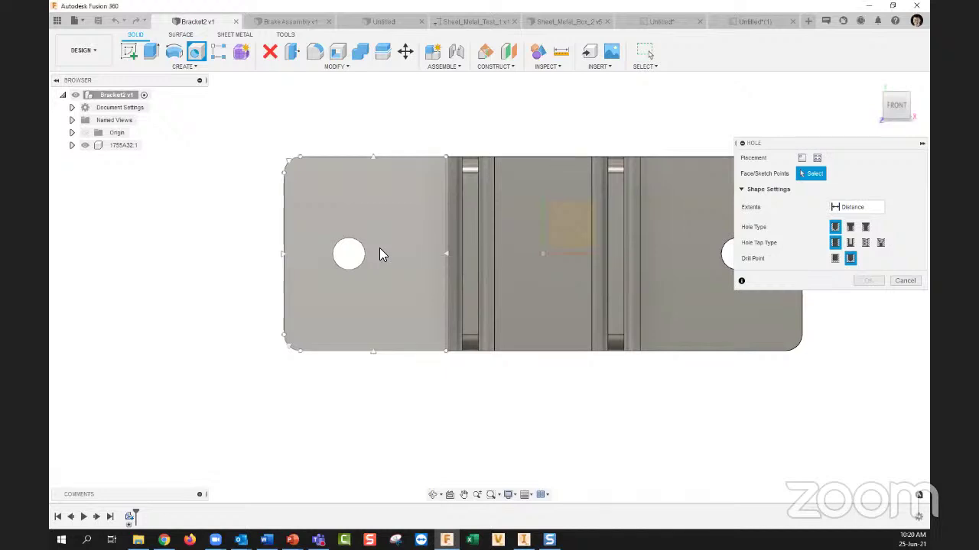
click(380, 248)
drag(380, 248, 371, 254)
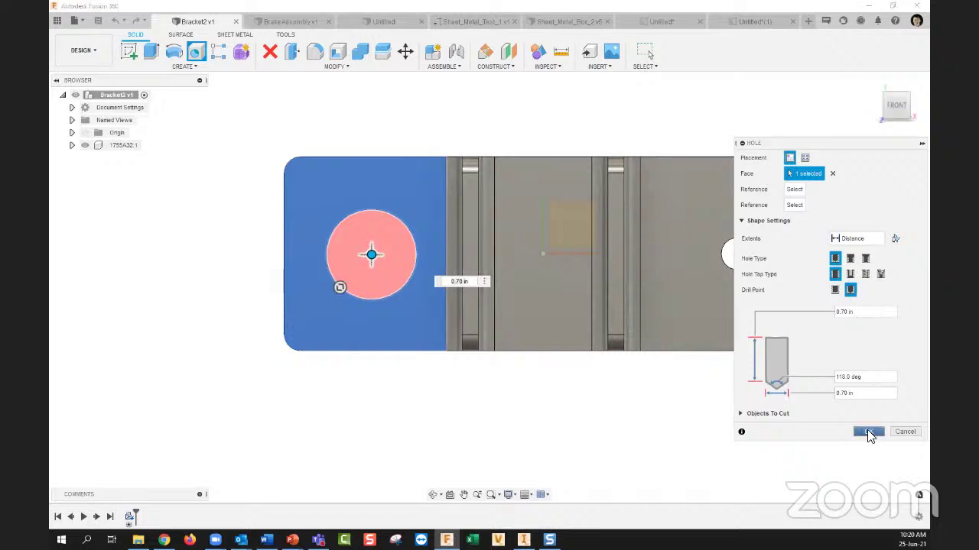
click(868, 431)
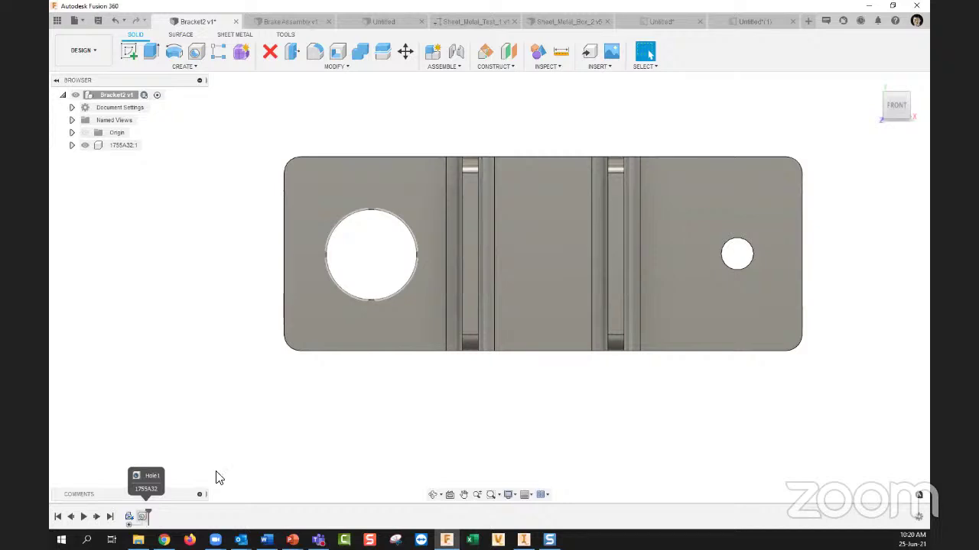
Step: Save the Bracket2 design with the added flange hole as a new version
shift+middle_drag(318, 405, 285, 180)
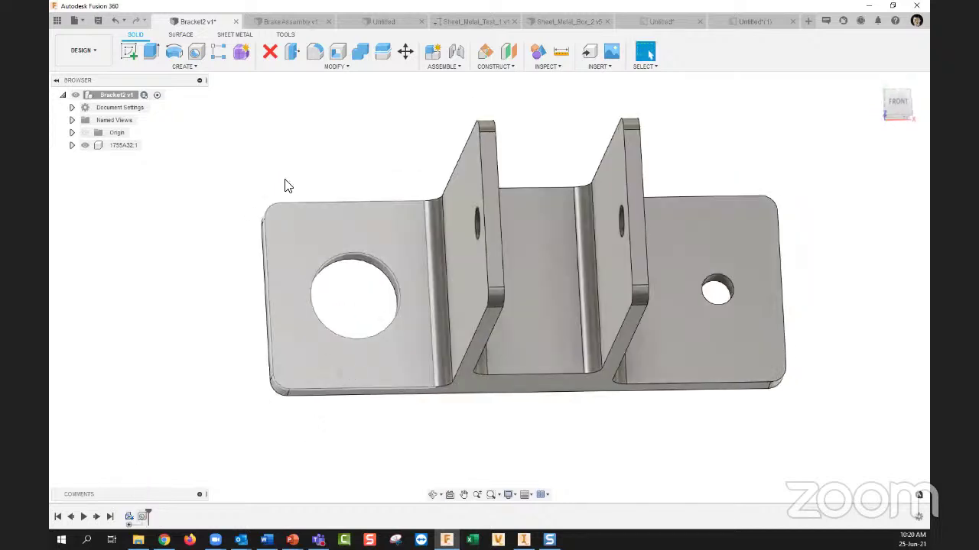
click(98, 23)
click(499, 286)
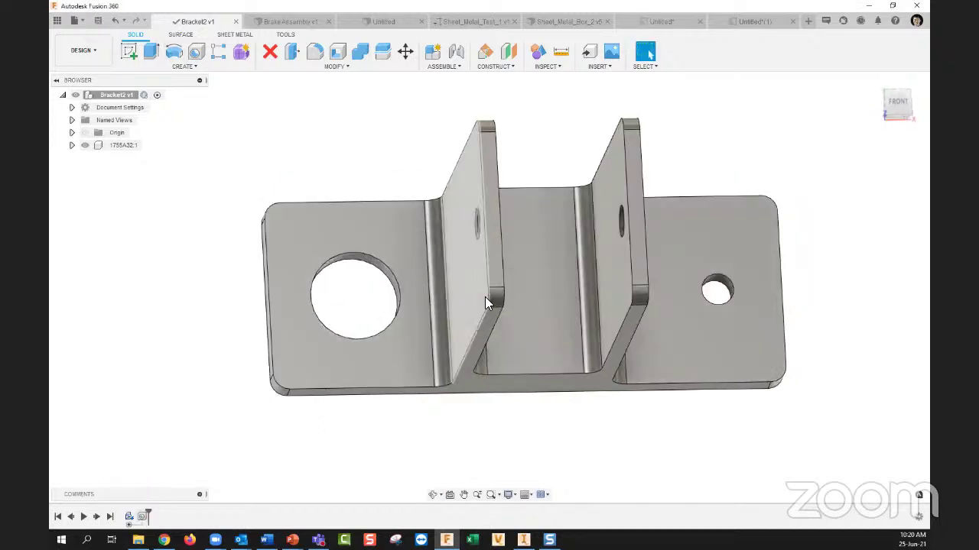
Step: Return to the Bracket2 drawing, update it to the latest design version, and view the enlarged hole in the lower view
click(746, 21)
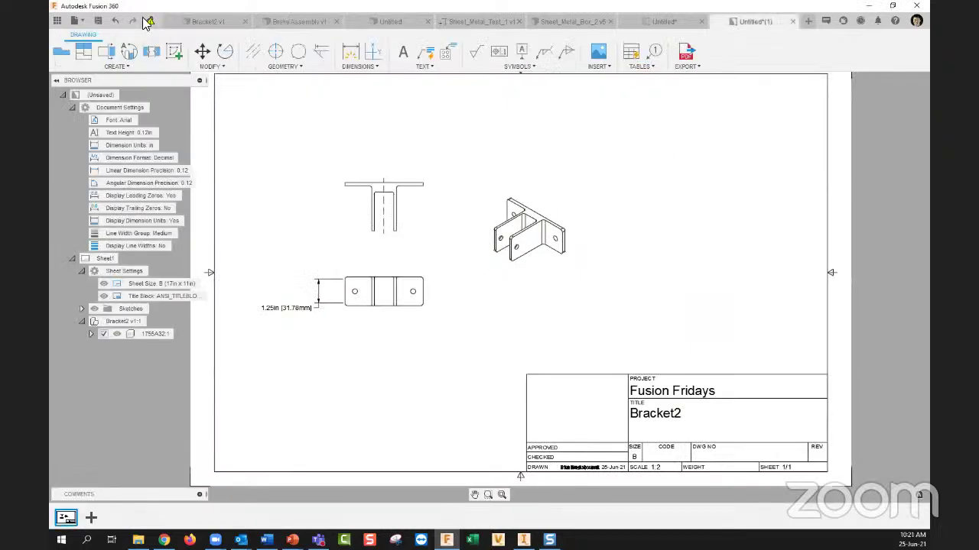
click(149, 21)
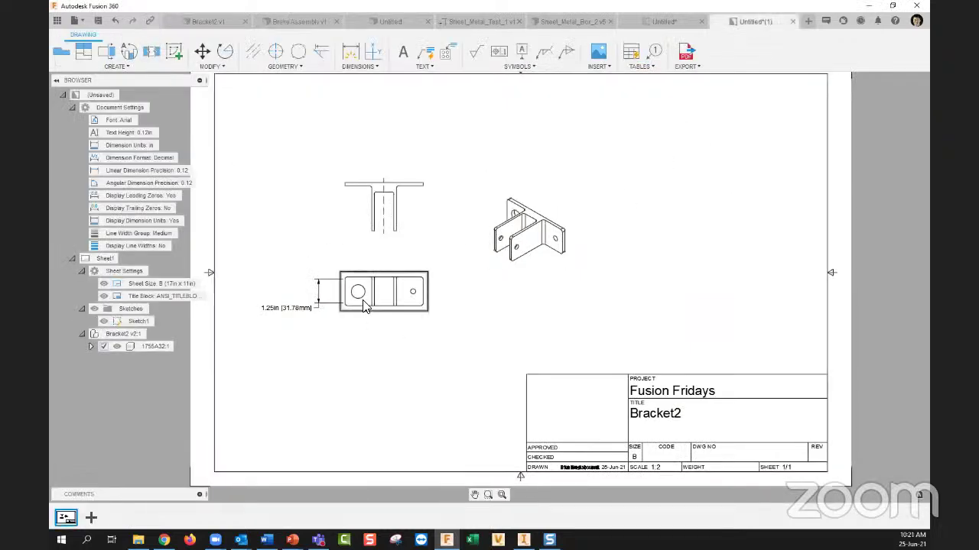
scroll(365, 305, up, 4)
scroll(370, 296, down, 4)
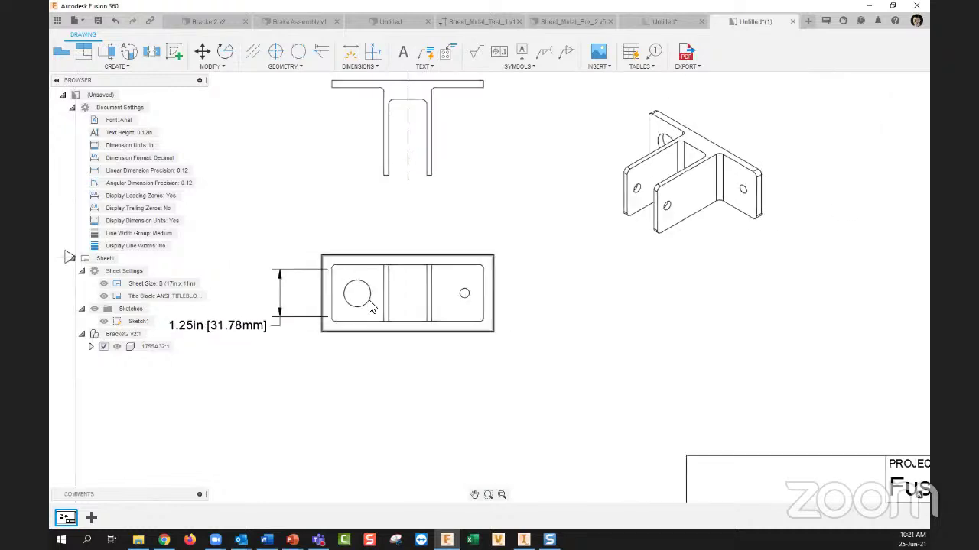
scroll(364, 227, up, 3)
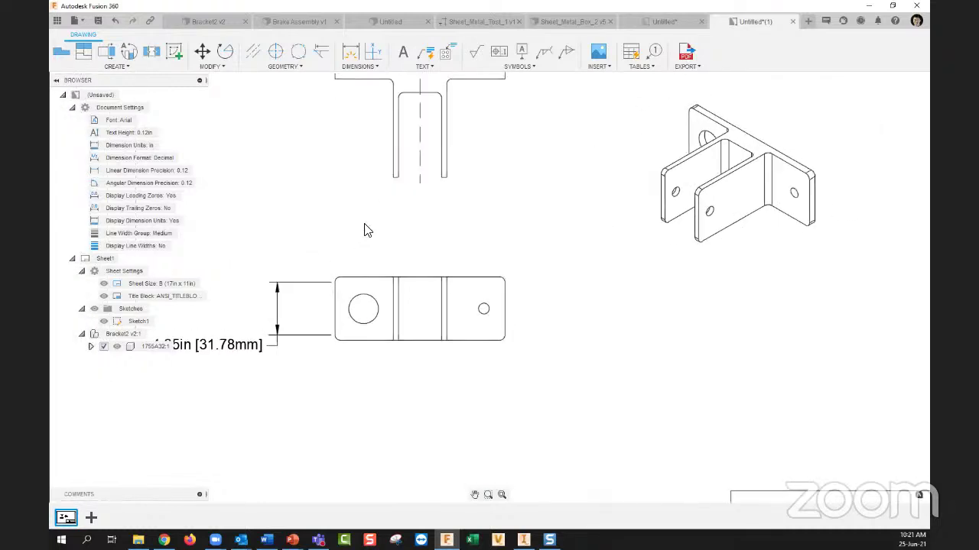
Step: Add a Hole and Thread Note to the large hole in the lower view, placing the text just above the part
click(426, 68)
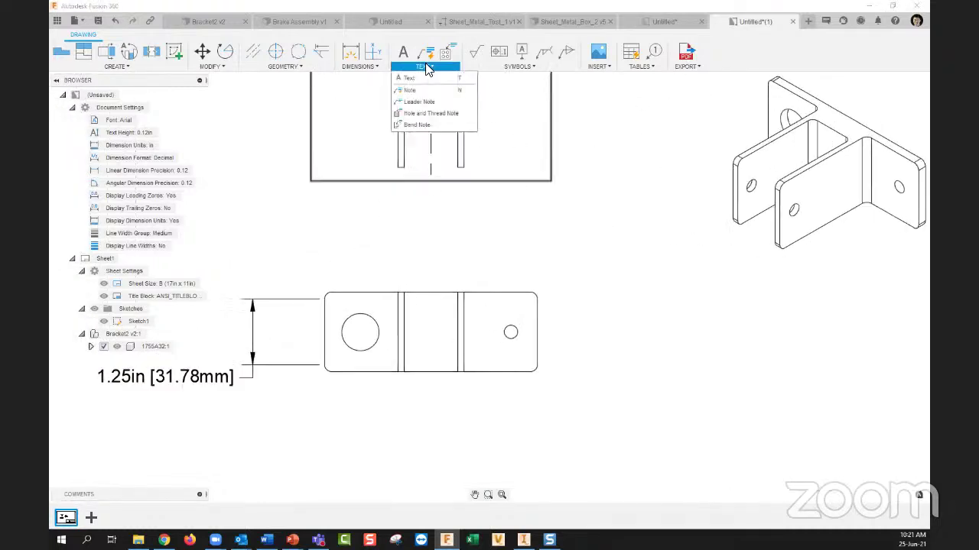
click(460, 115)
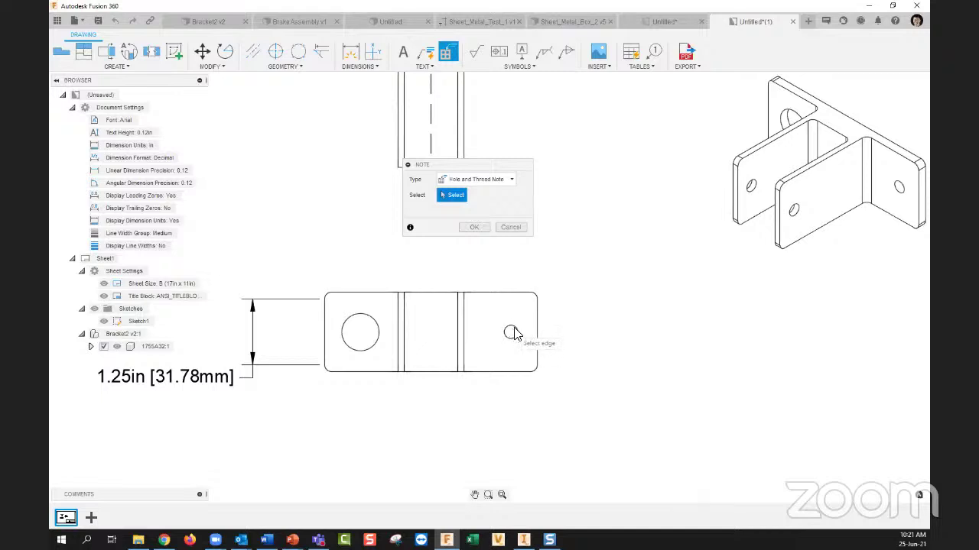
middle_drag(538, 290, 532, 300)
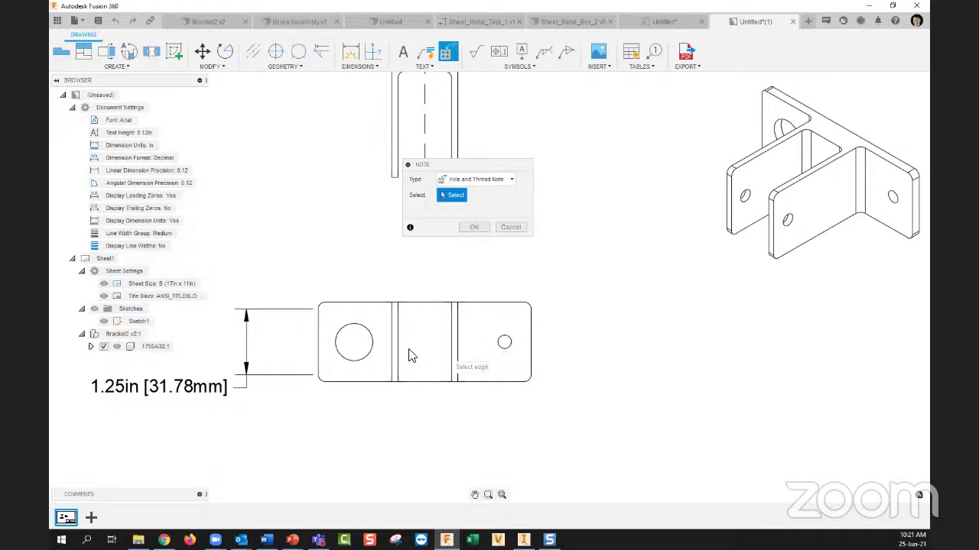
middle_drag(371, 313, 373, 323)
click(370, 344)
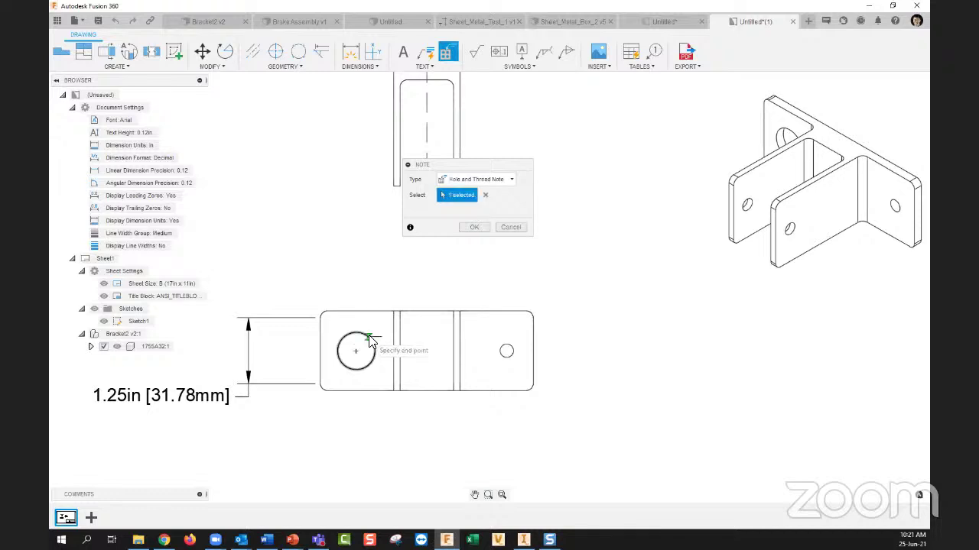
click(397, 283)
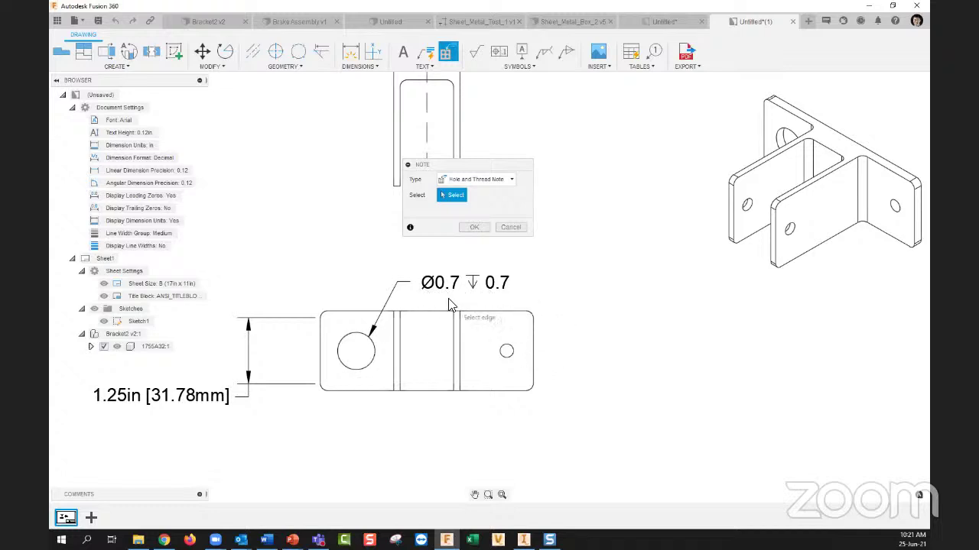
scroll(398, 329, down, 3)
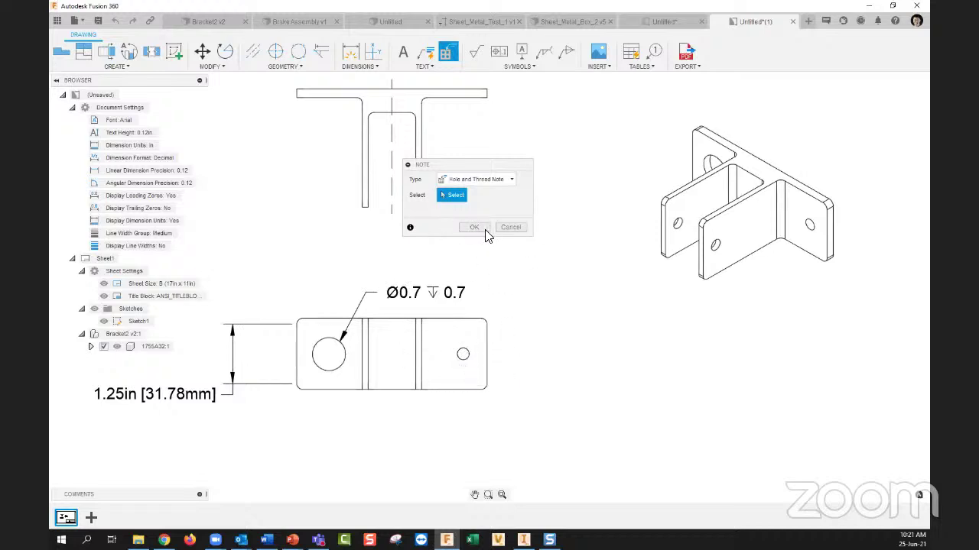
key(Escape)
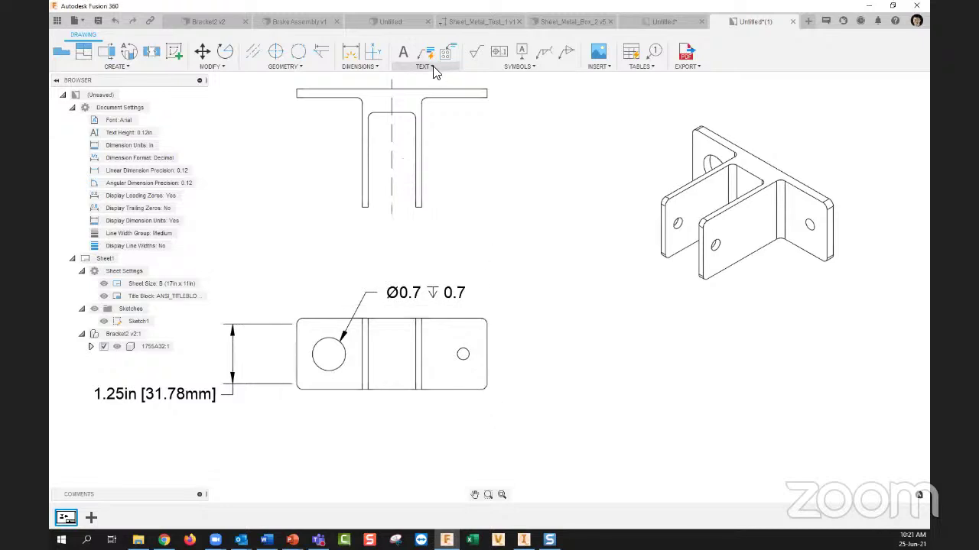
Step: Attach a leader note without text to the small hole in the lower view, checking the available text symbols
click(433, 69)
click(420, 99)
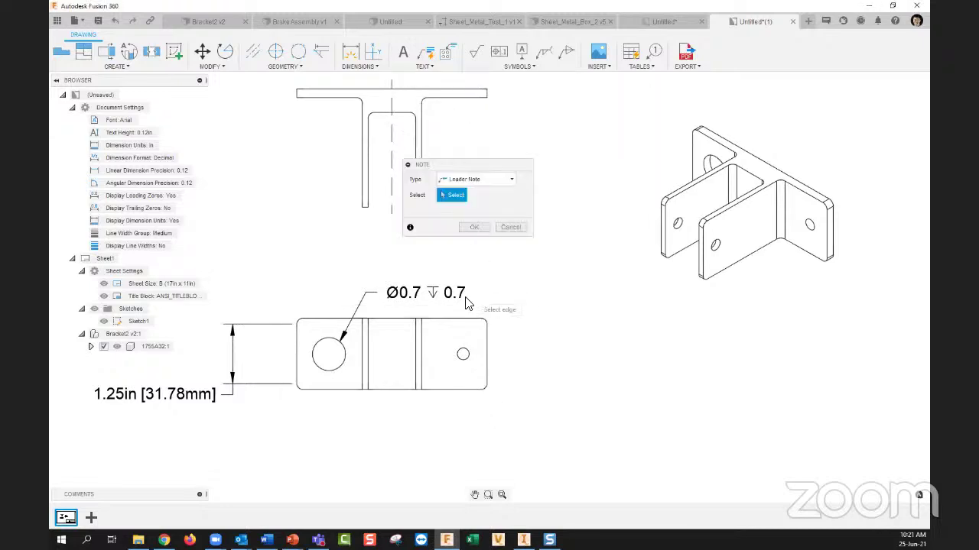
click(467, 348)
click(535, 284)
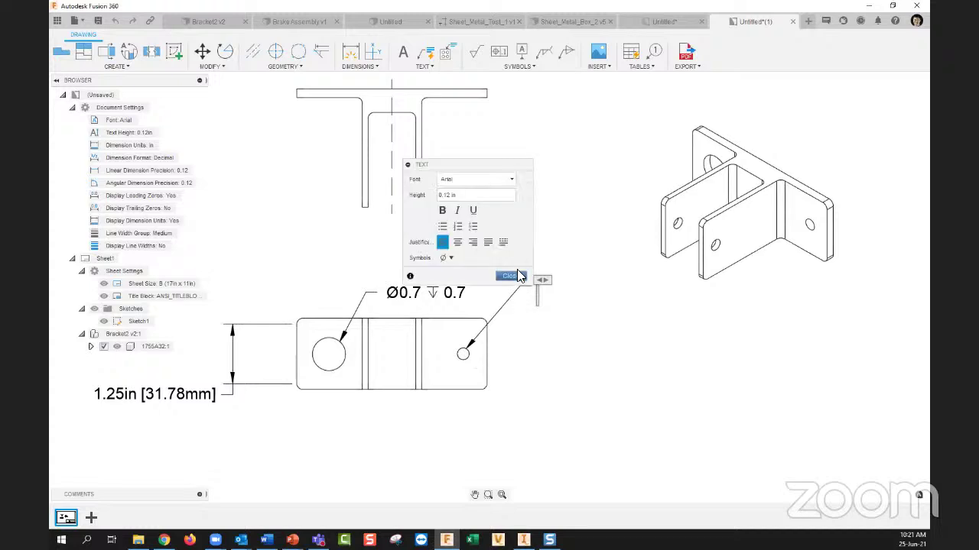
click(452, 259)
click(481, 254)
click(523, 278)
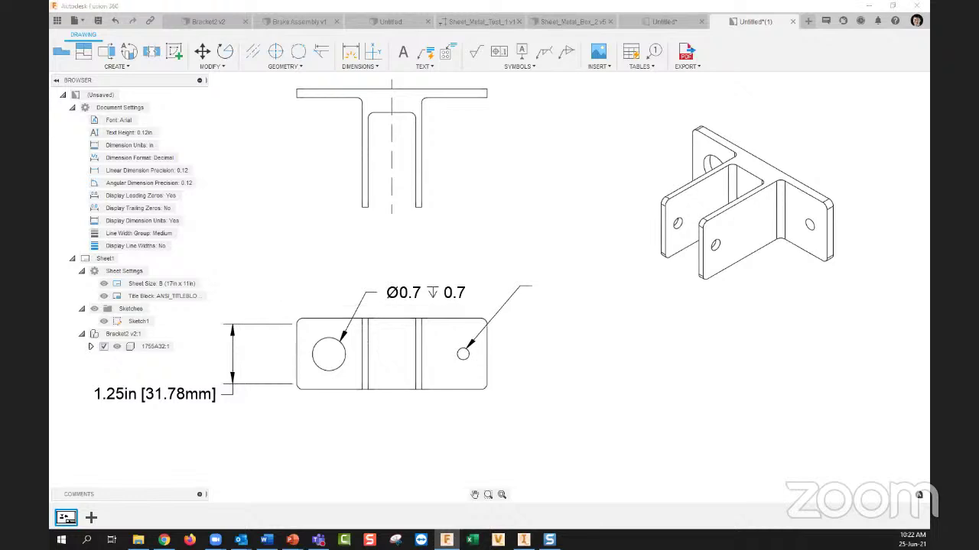
Step: Check the agenda slide, return to the drawing and examine the symbols offered for the small hole's leader note
key(alt+Tab)
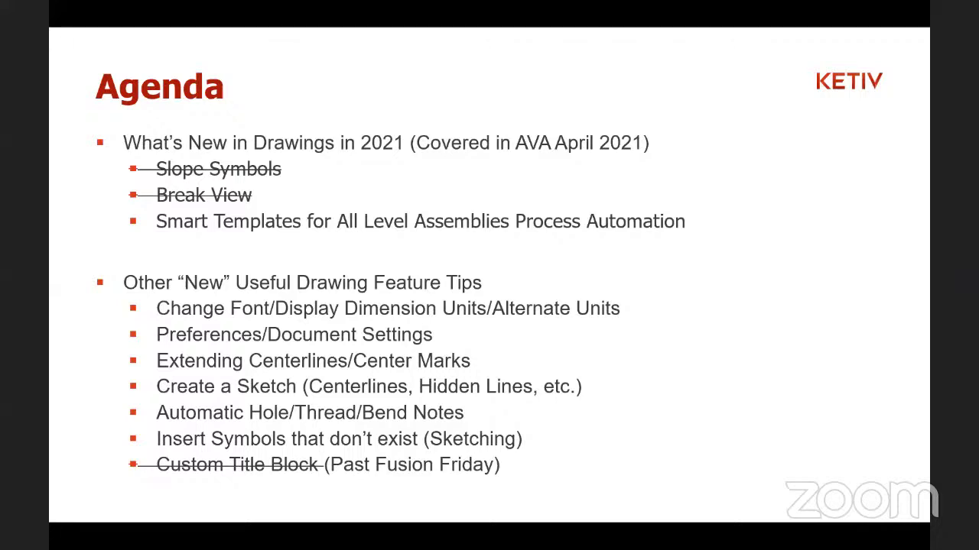
key(alt+Tab)
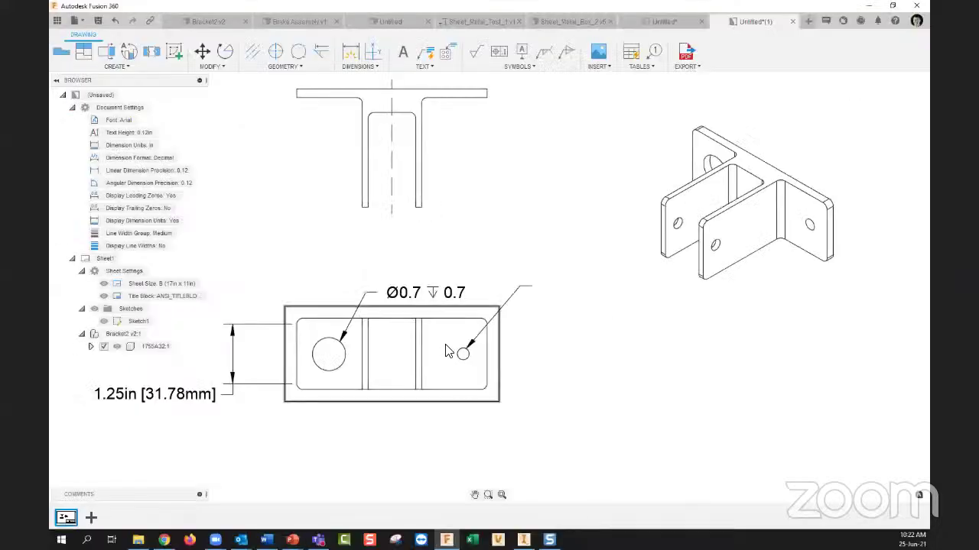
scroll(461, 315, down, 4)
scroll(500, 374, up, 3)
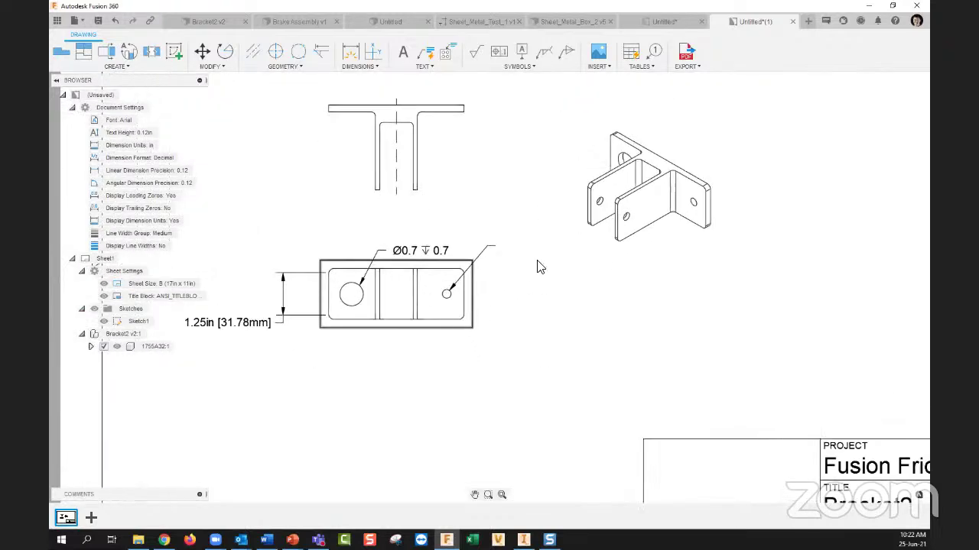
double_click(496, 249)
scroll(550, 240, up, 3)
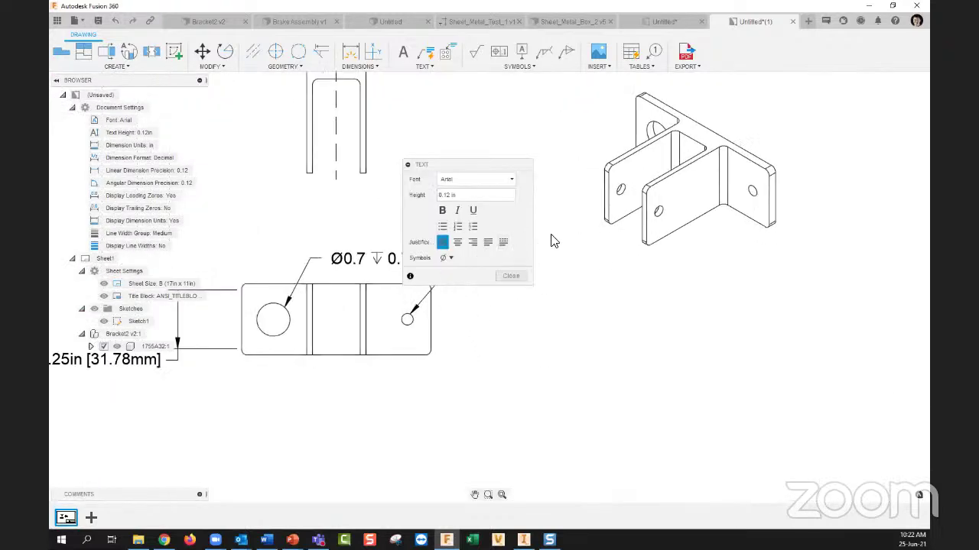
click(451, 258)
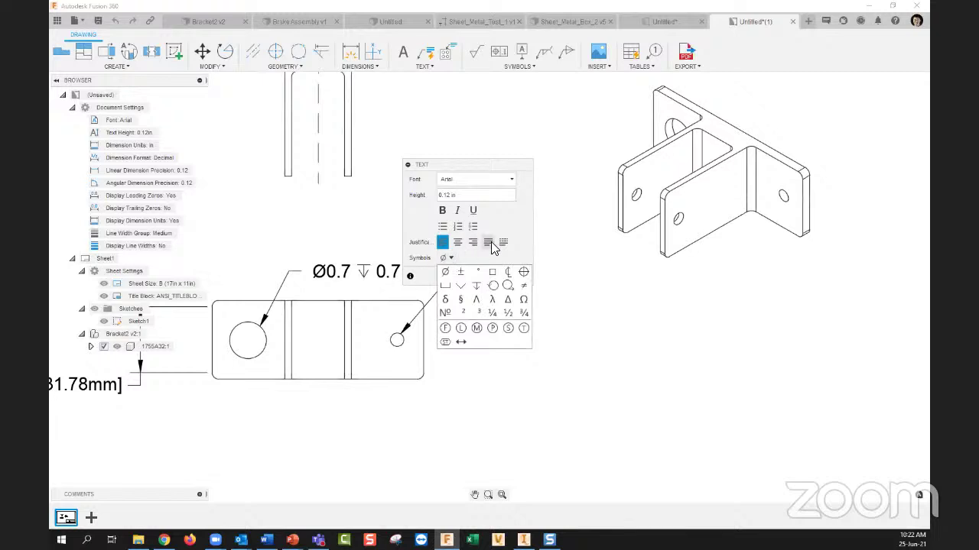
click(555, 250)
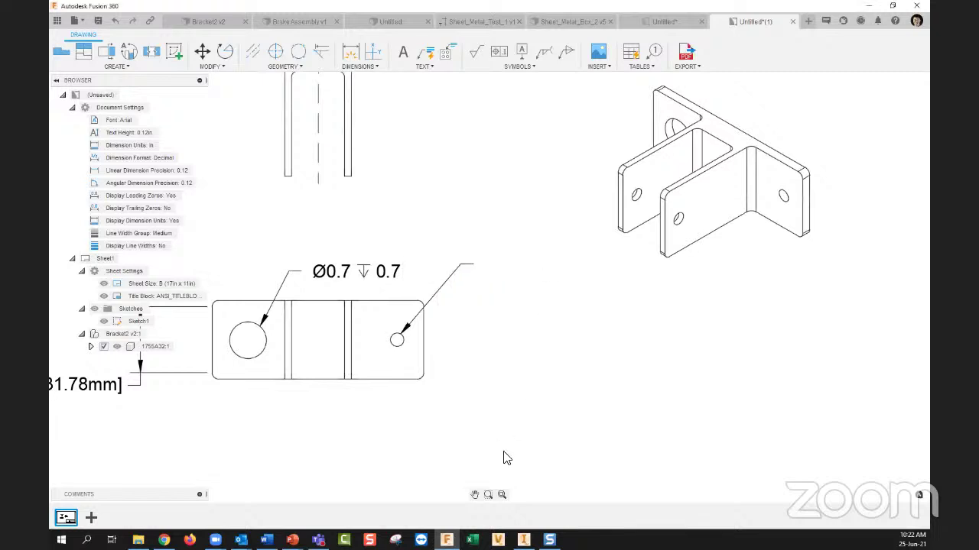
Step: Switch to the Inventor drawing Standard.idw and open the "Example Text" note on the sheet for editing
click(523, 540)
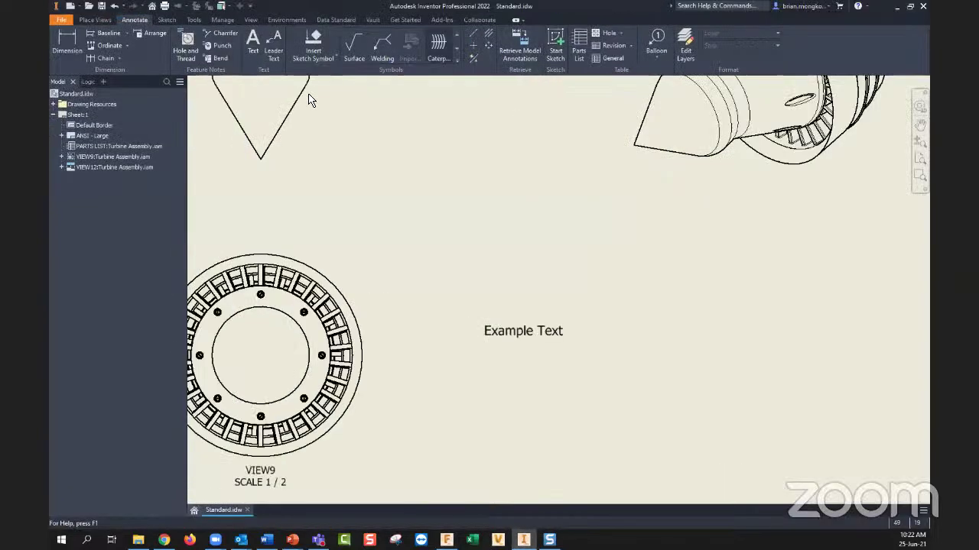
scroll(493, 295, down, 6)
scroll(492, 291, up, 5)
mouse_move(509, 317)
middle_down()
mouse_move(519, 341)
mouse_move(511, 322)
middle_up()
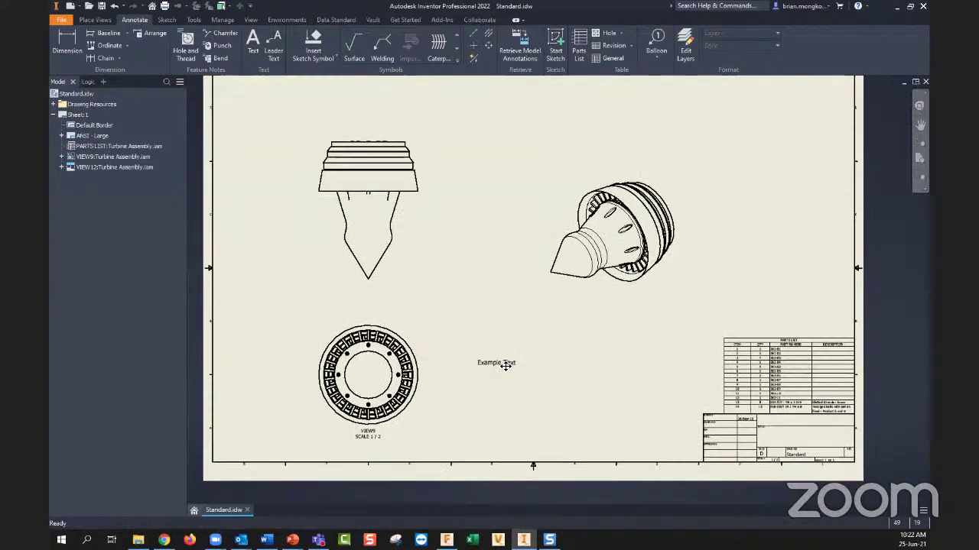
click(506, 364)
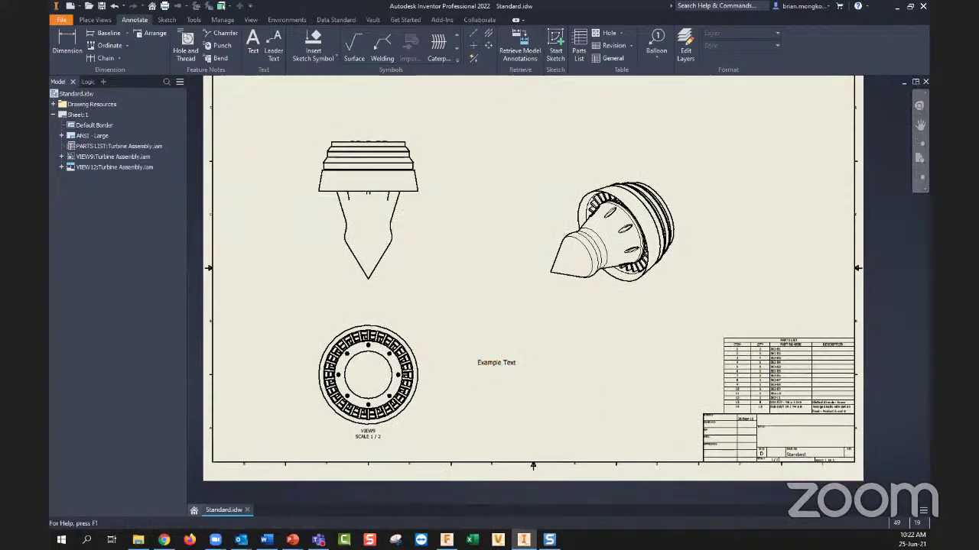
double_click(496, 362)
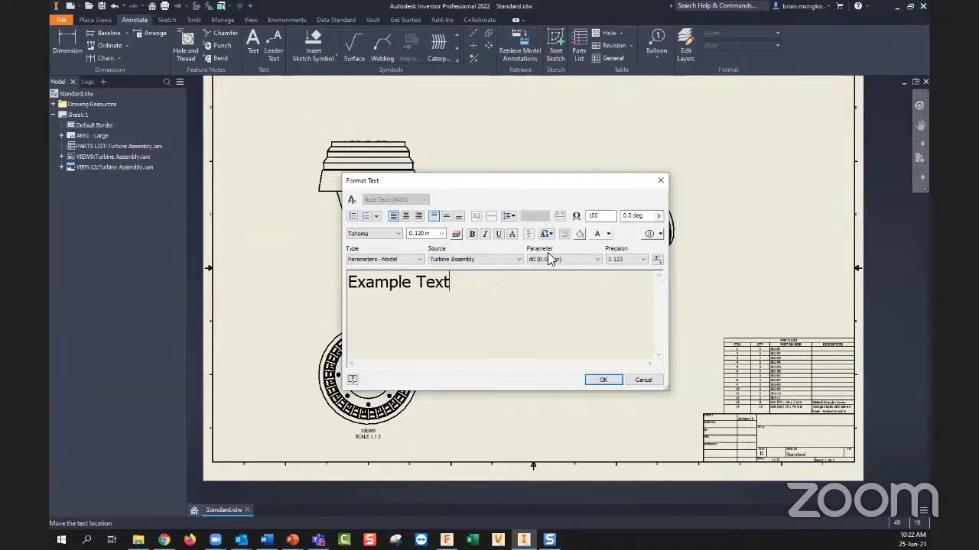
Step: Insert the circled U symbol after "Example Text" and copy that symbol
click(660, 234)
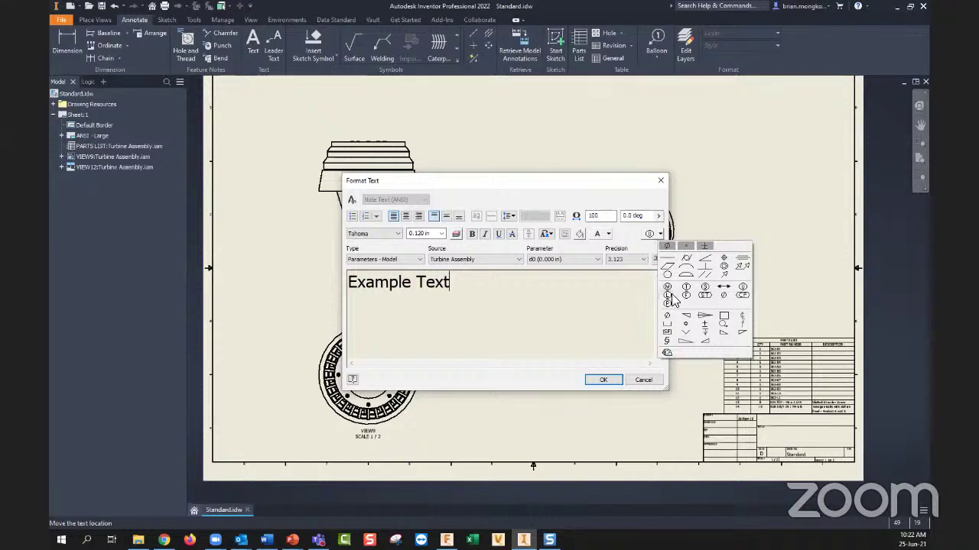
click(742, 286)
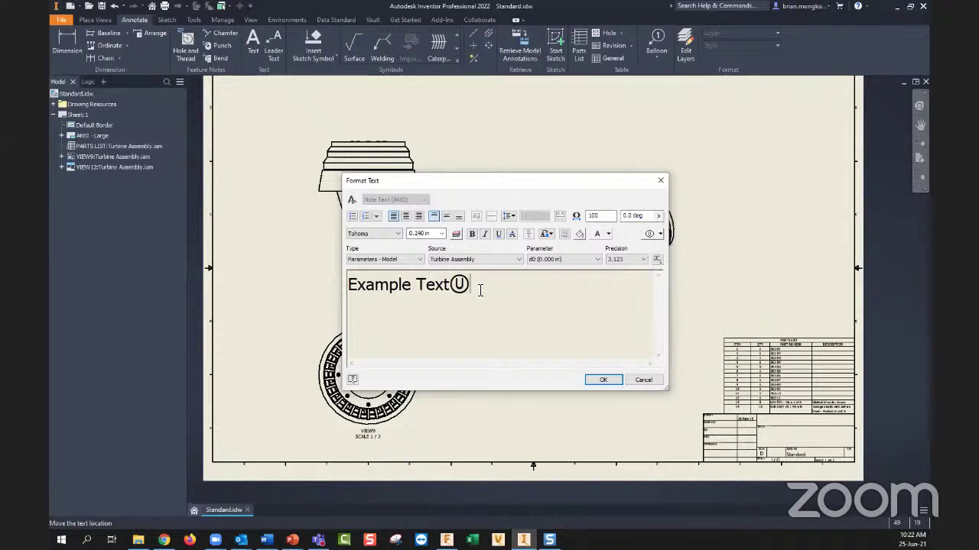
drag(471, 290, 457, 290)
key(ctrl+c)
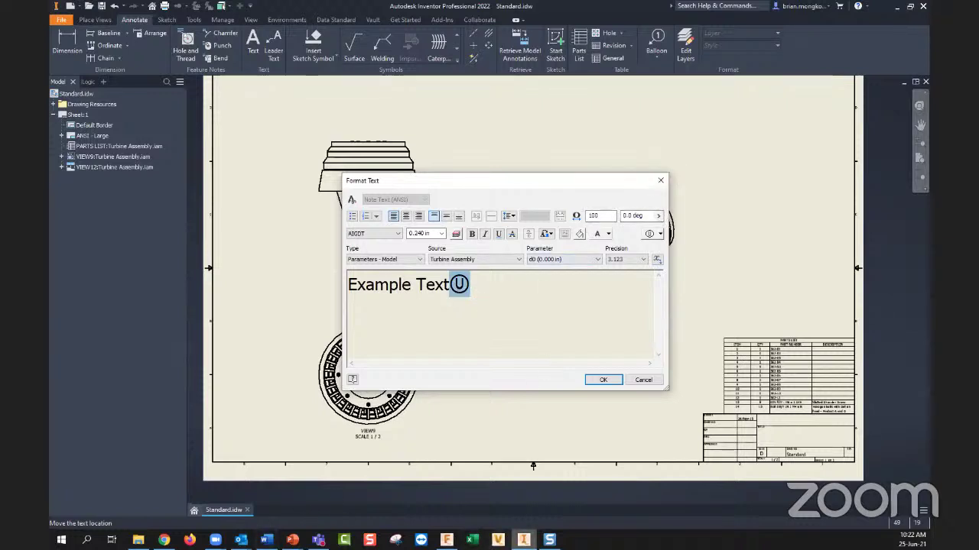
Step: Return to the Fusion 360 drawing and paste the copied circled U symbol into the small hole's leader note
click(447, 540)
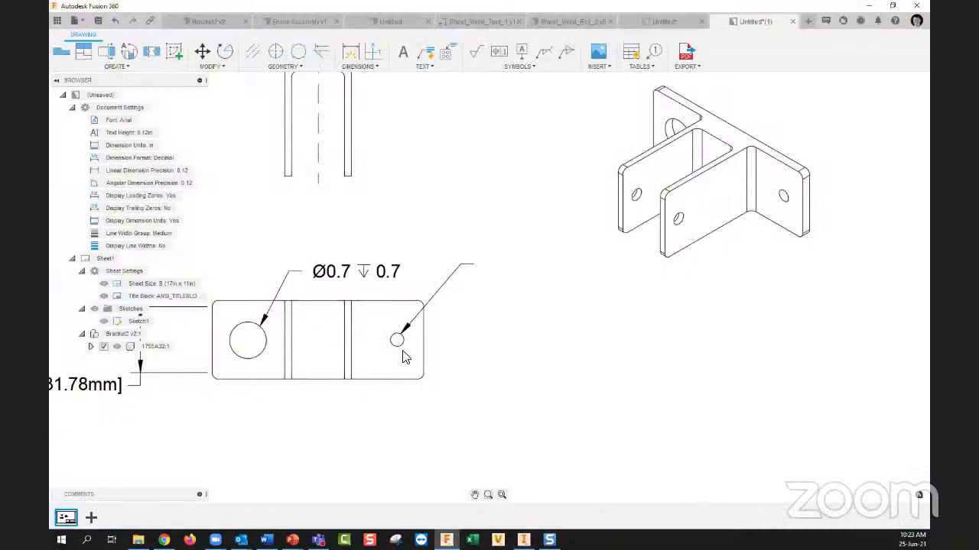
double_click(466, 266)
click(501, 275)
double_click(474, 269)
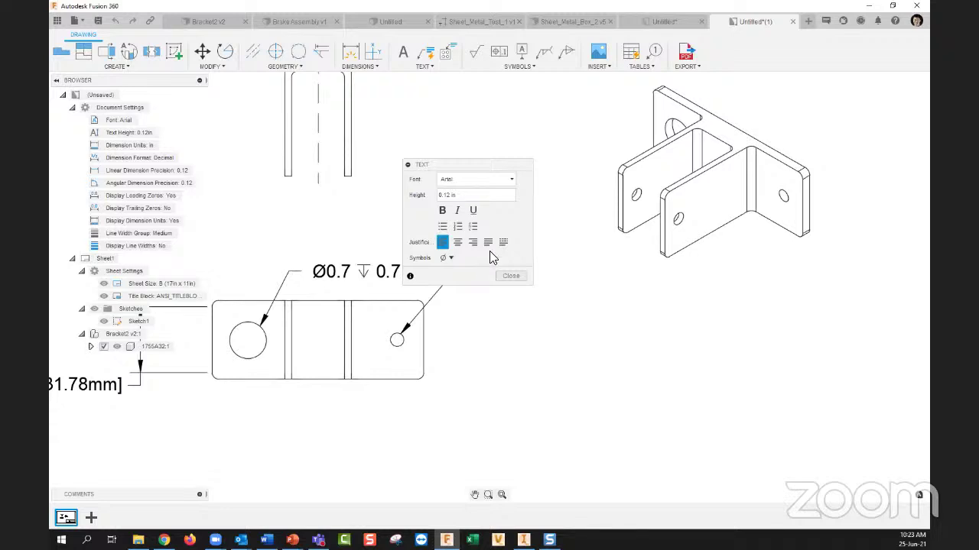
drag(495, 163, 703, 164)
key(ctrl+v)
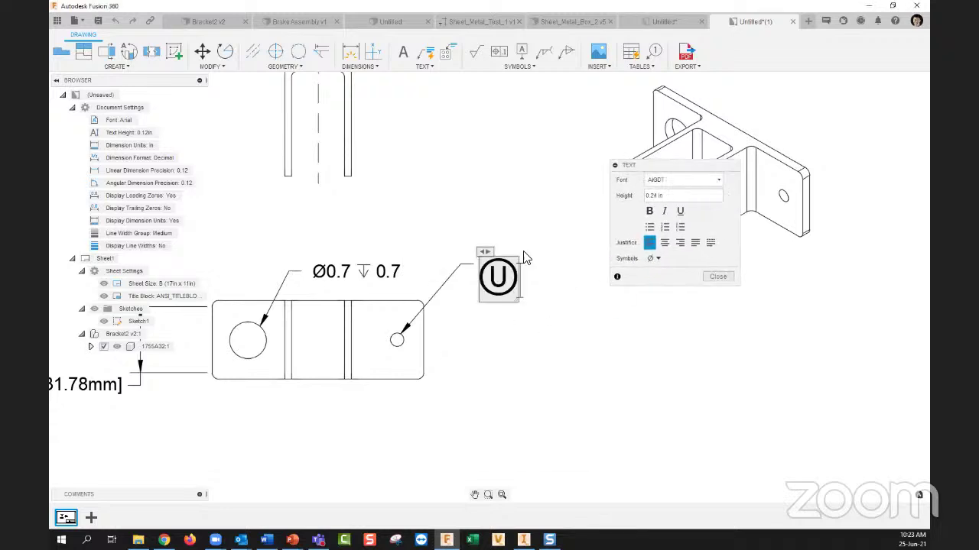
double_click(497, 287)
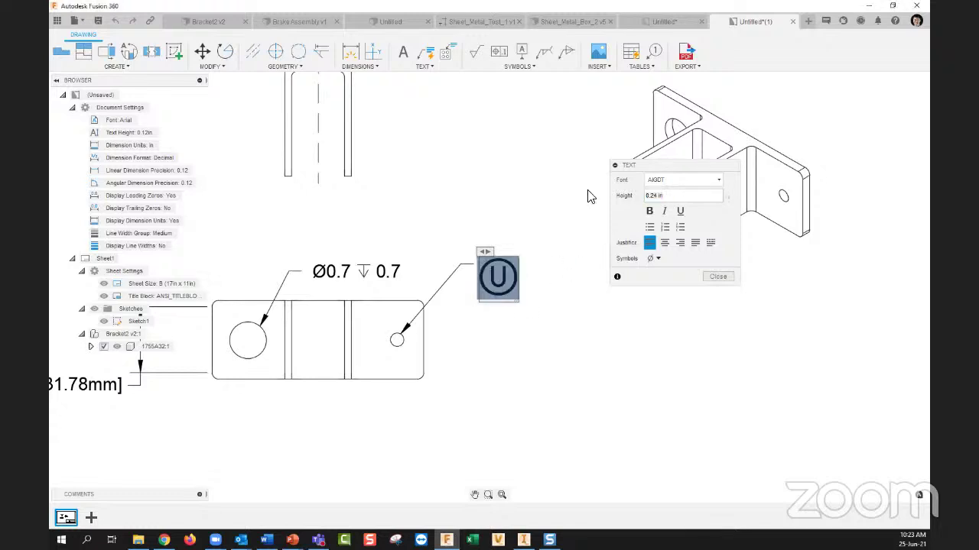
key(Delete)
text(12)
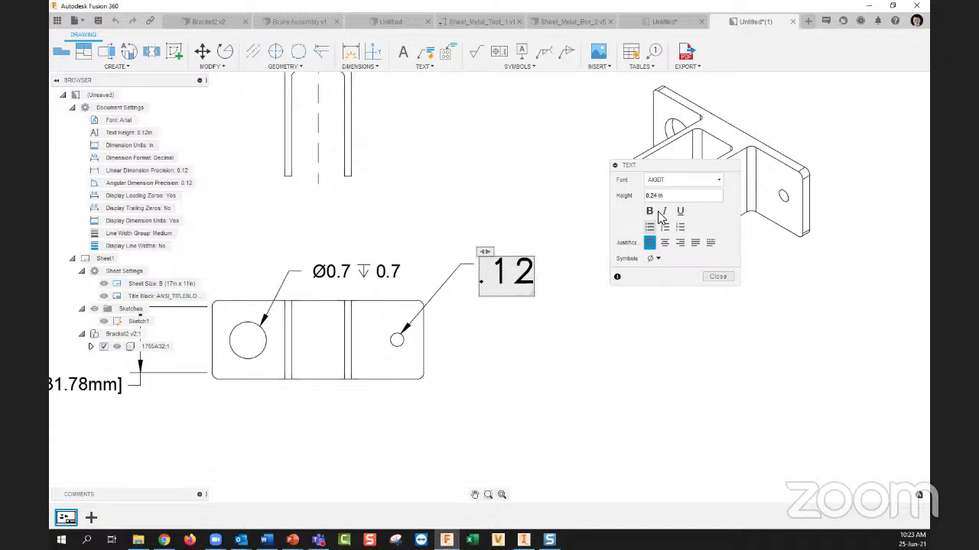
key(BackSpace)
key(BackSpace)
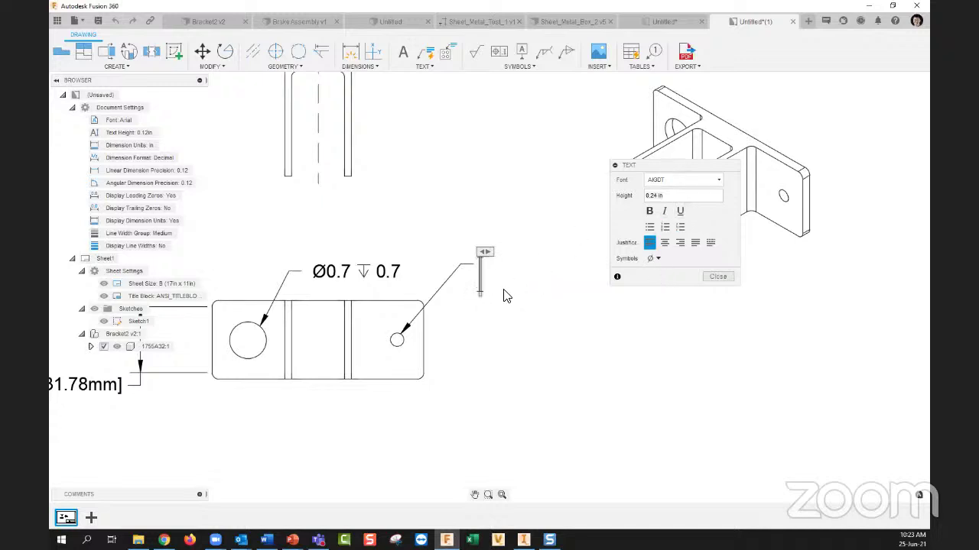
text(U)
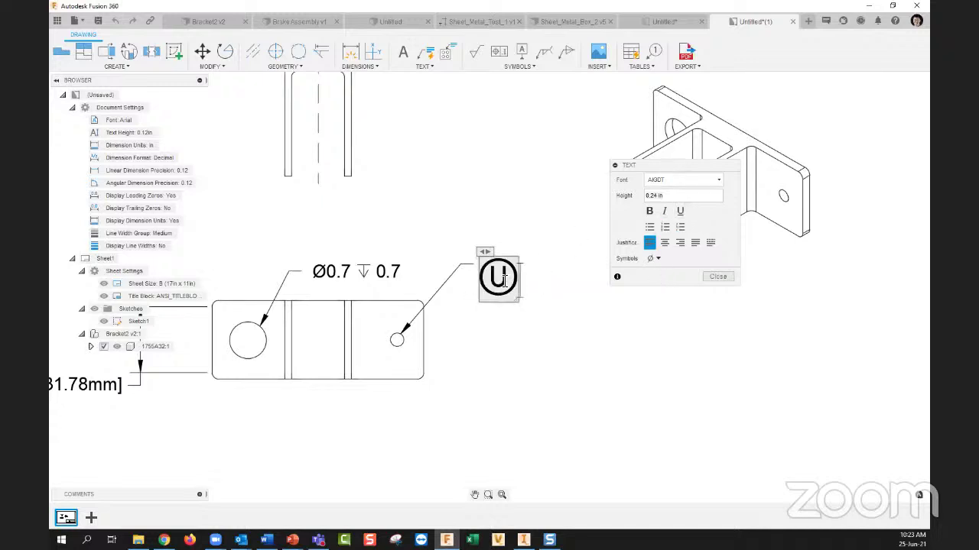
Step: Set the text height of the circled U symbol in the leader note to 0.12 in and finish editing
double_click(504, 281)
triple_click(653, 198)
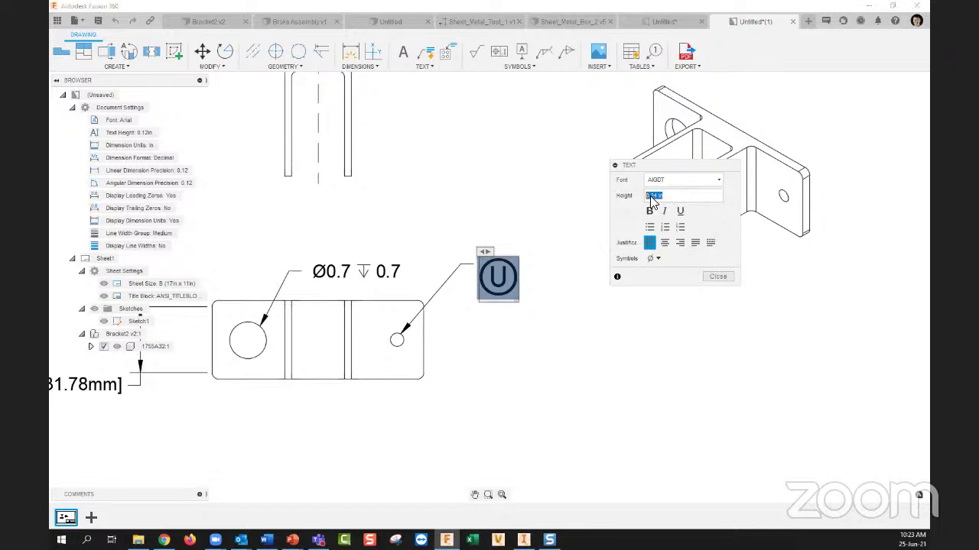
key(BackSpace)
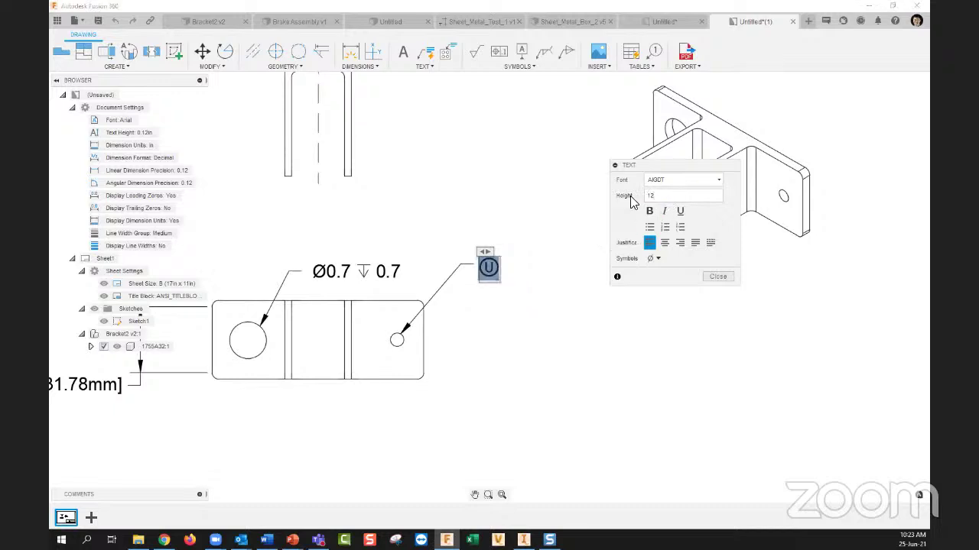
click(724, 278)
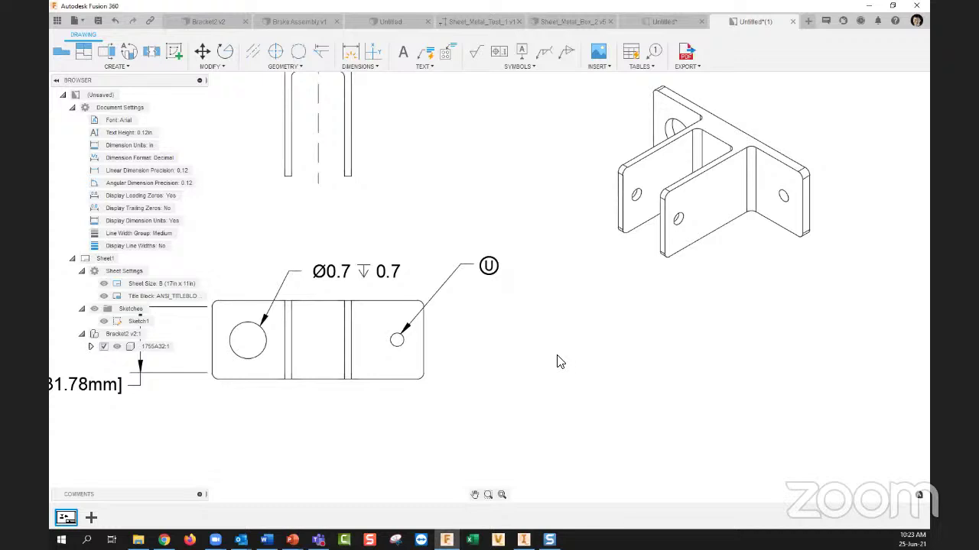
scroll(540, 353, down, 1)
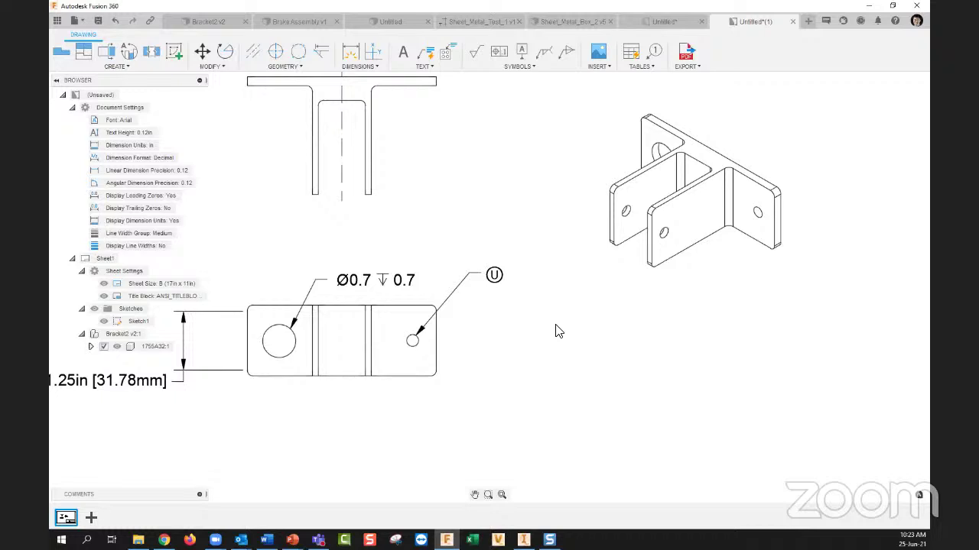
double_click(494, 274)
click(718, 276)
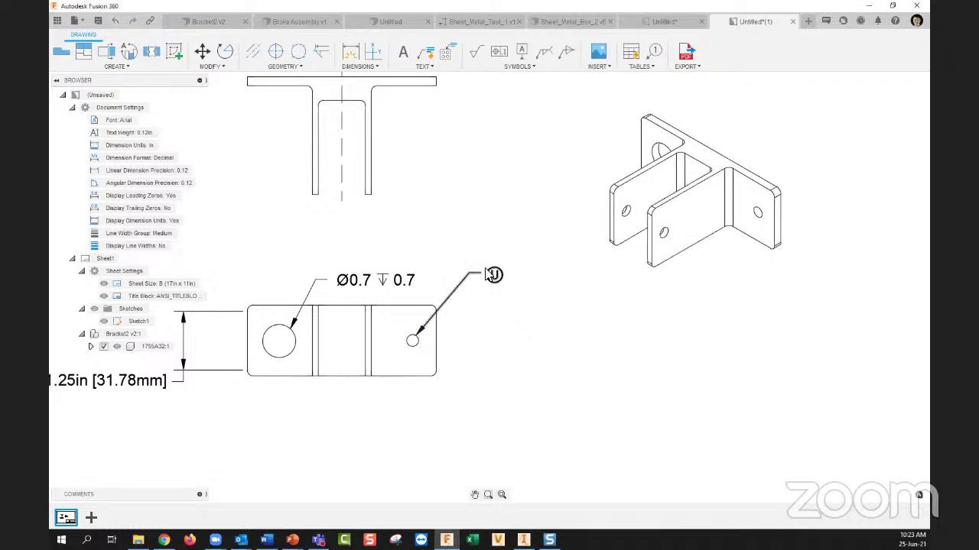
Step: Replace the circled U symbol in the small hole's leader note with the AIGDT character f for a circled F
double_click(498, 275)
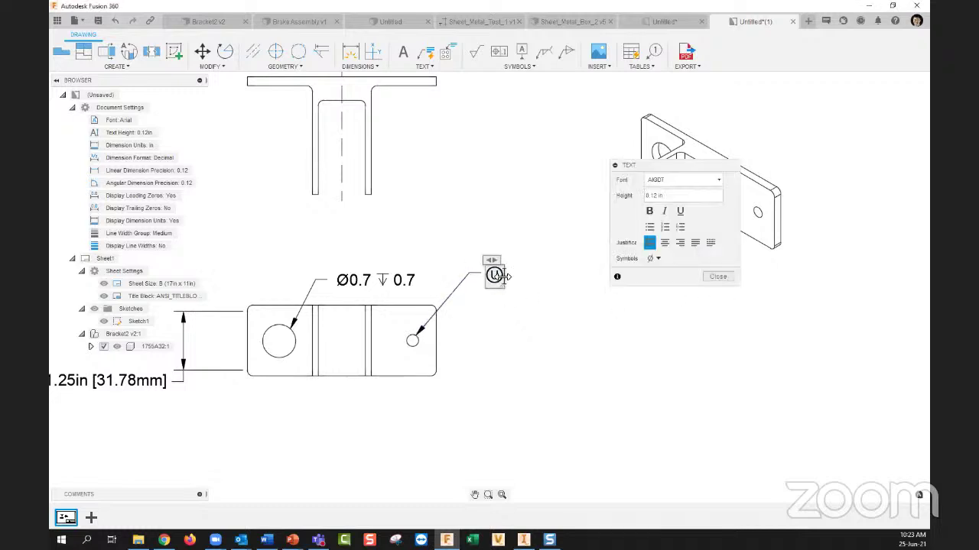
drag(495, 276, 484, 281)
key(BackSpace)
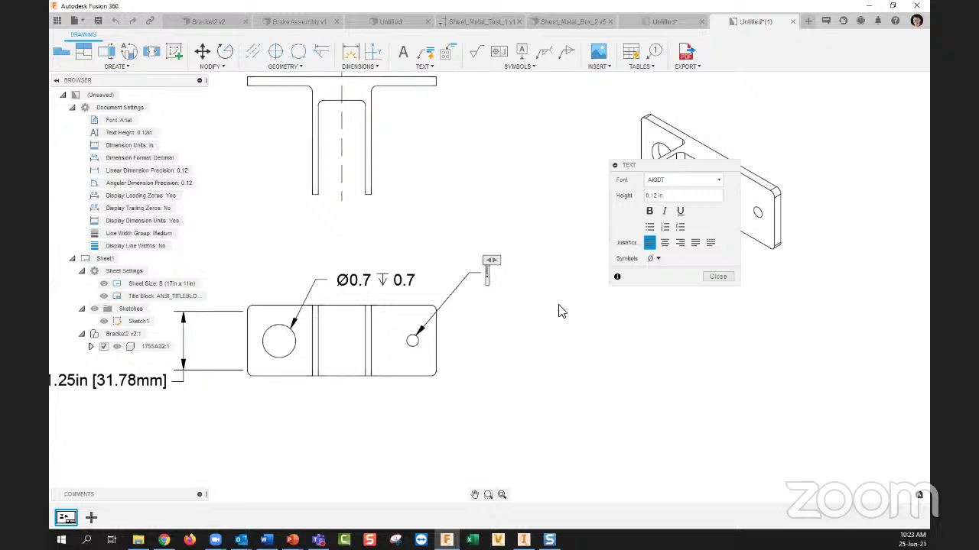
text(f)
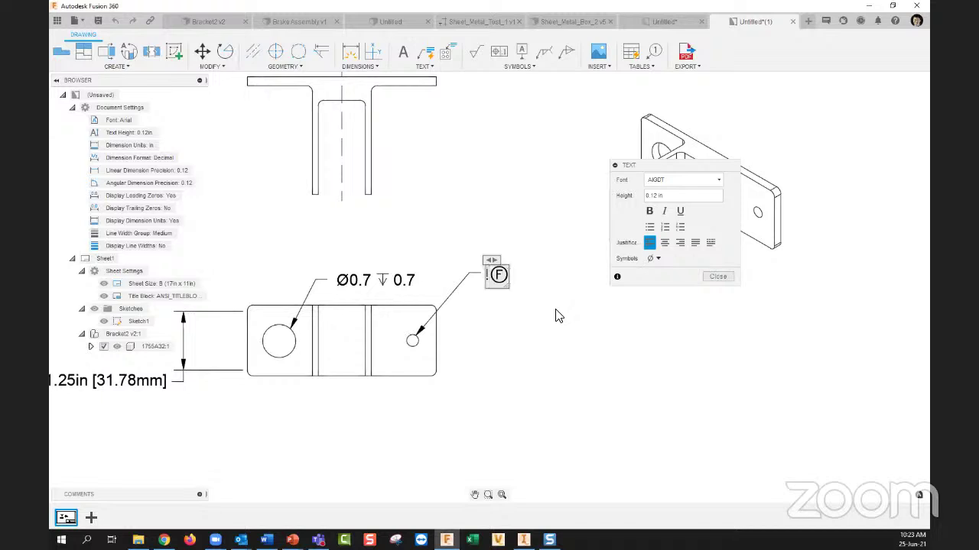
click(657, 258)
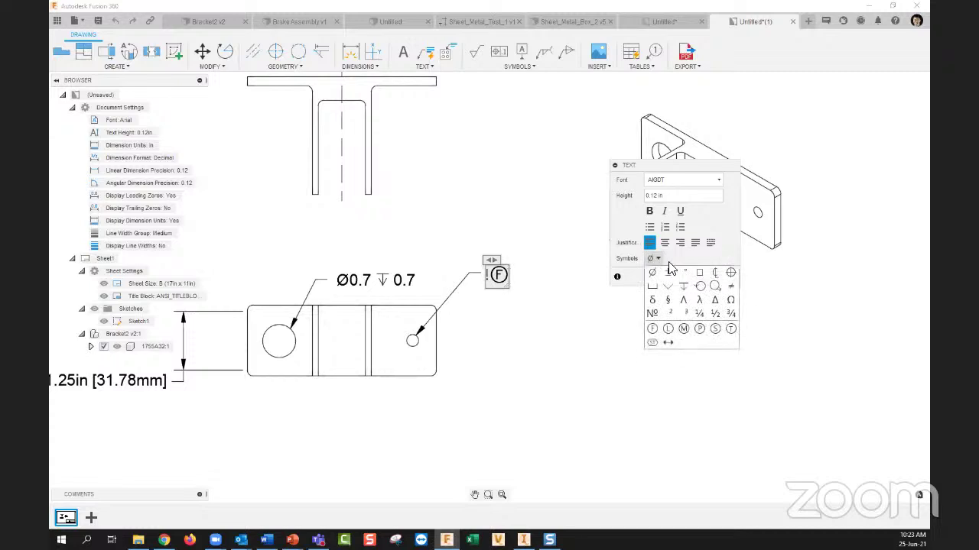
click(594, 305)
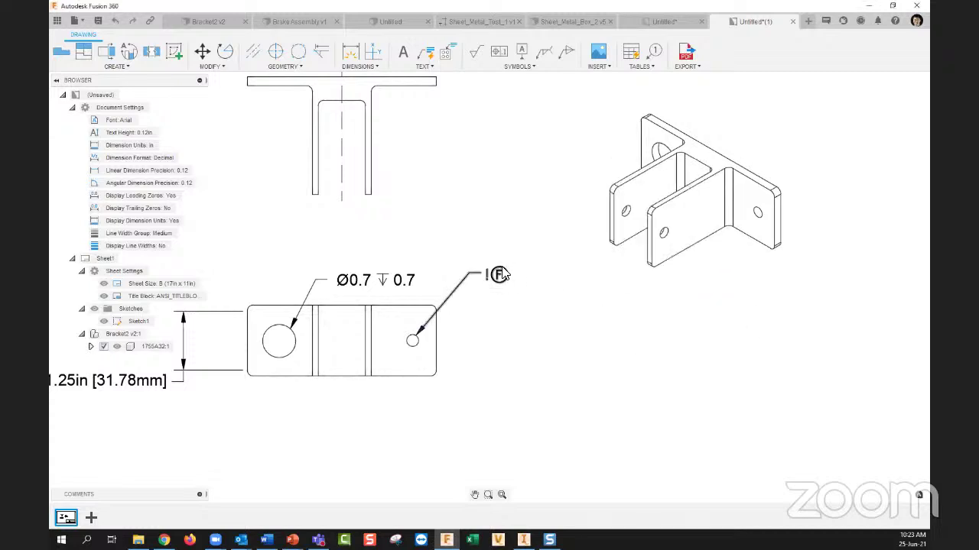
Step: Append the AIGDT characters # and t after the circled F for a double-headed arrow and circled T, and finish editing the note
double_click(505, 278)
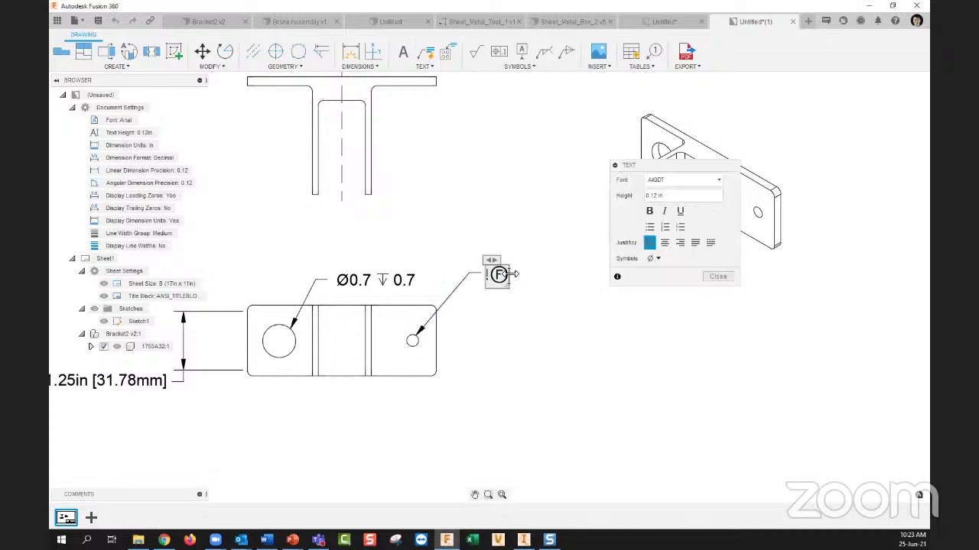
text(#)
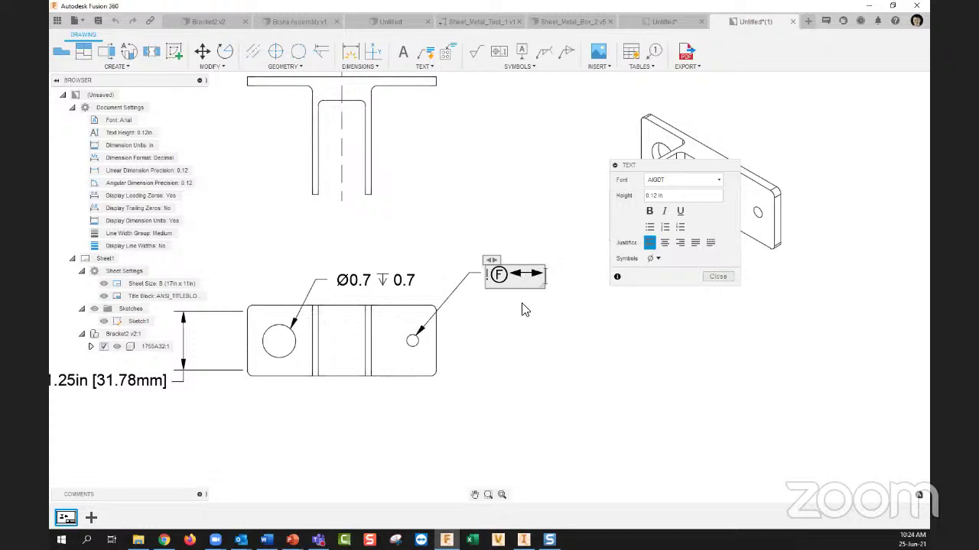
text(t)
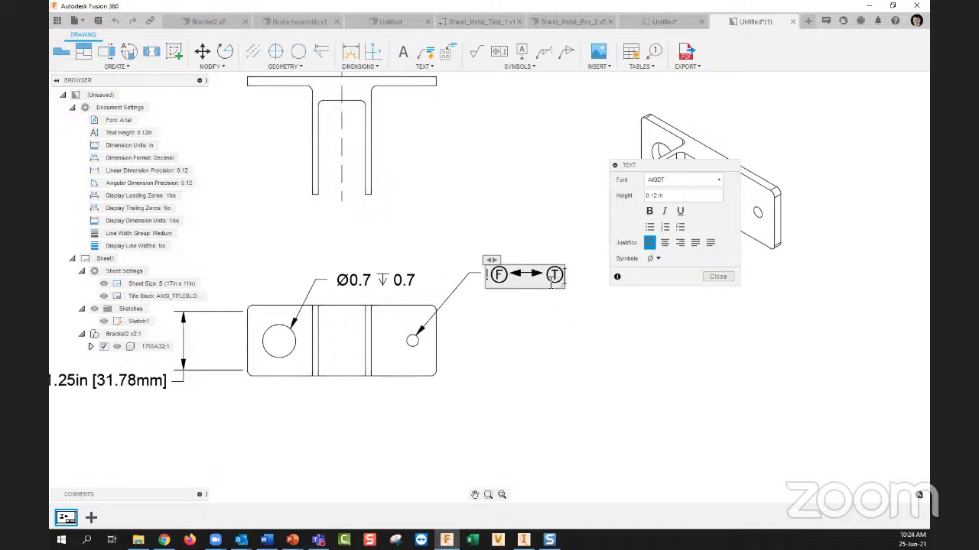
click(658, 259)
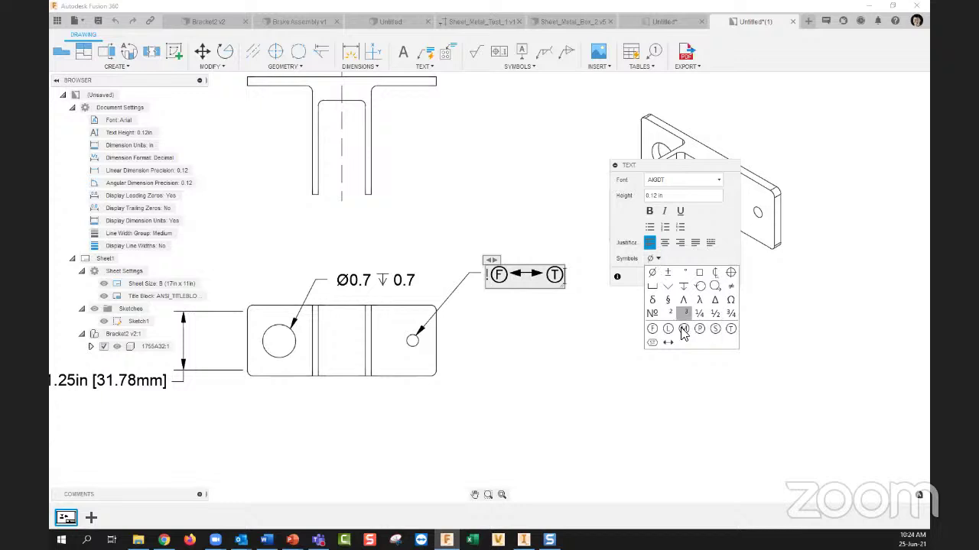
click(616, 230)
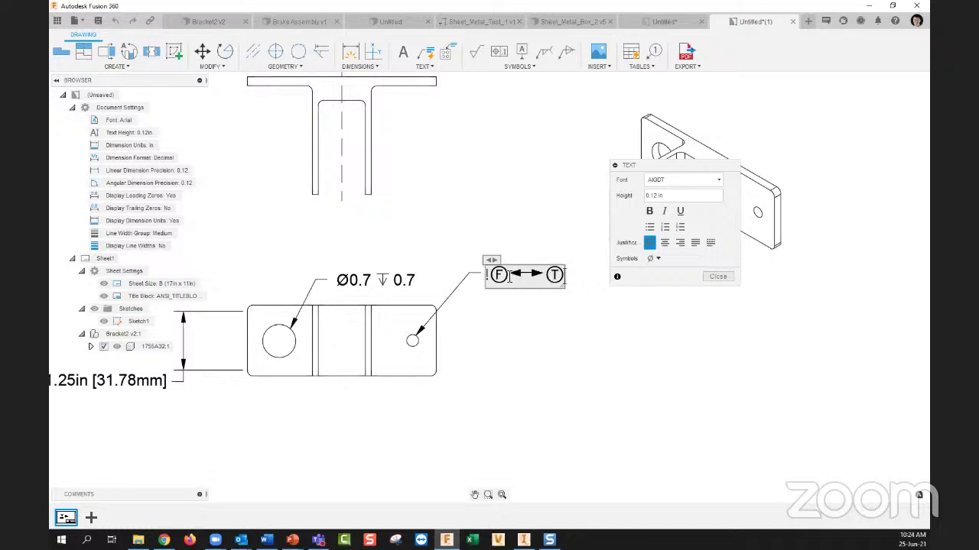
drag(489, 276, 574, 277)
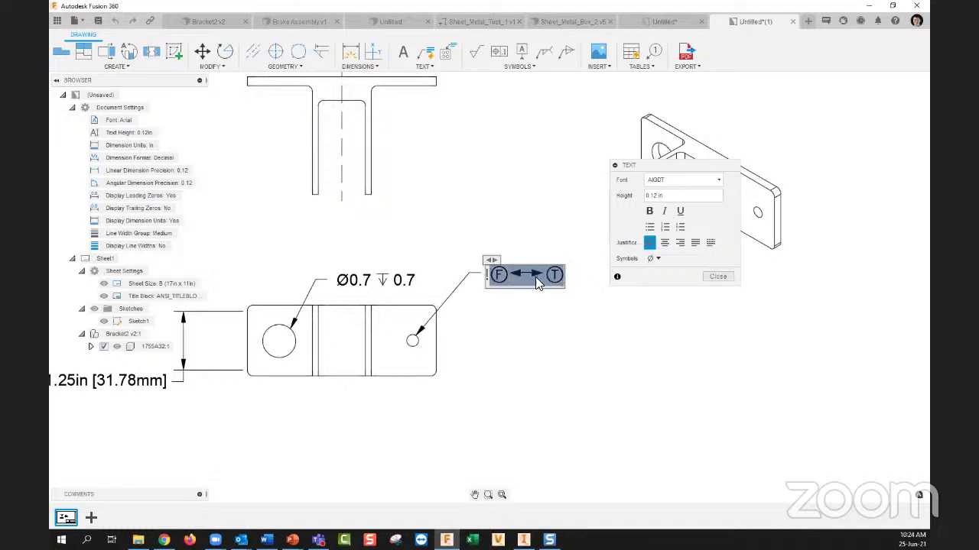
click(542, 277)
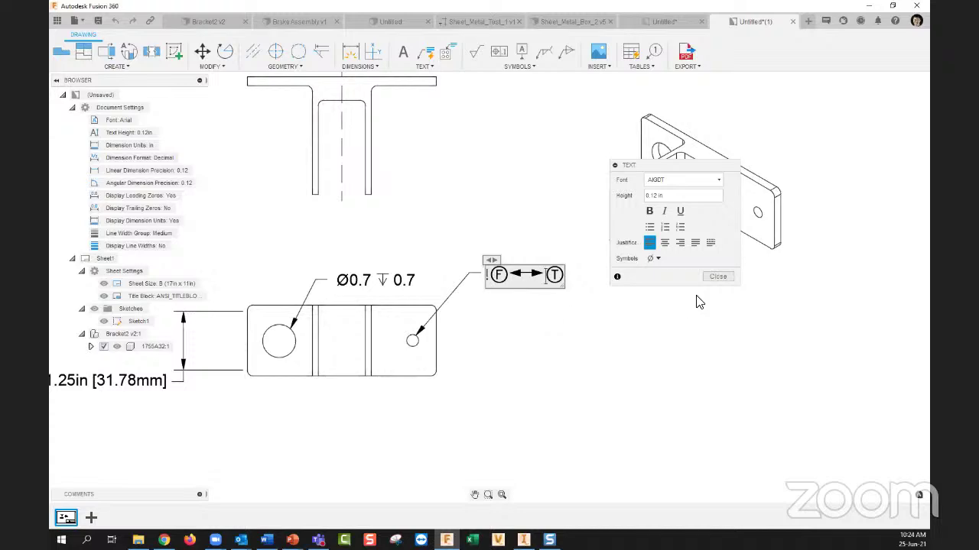
click(717, 277)
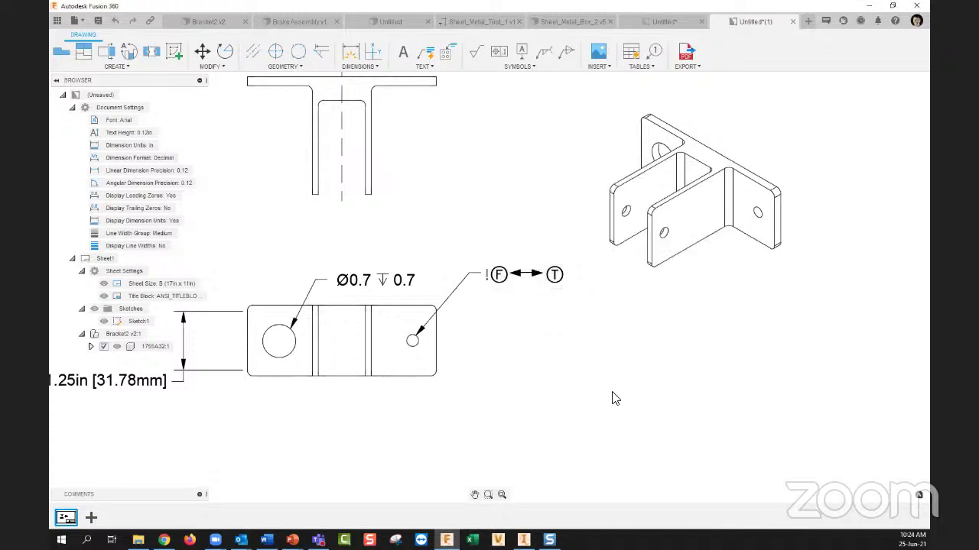
Step: Open the Bracket2 title block's properties to view its attributes, and close them without editing
scroll(615, 398, down, 5)
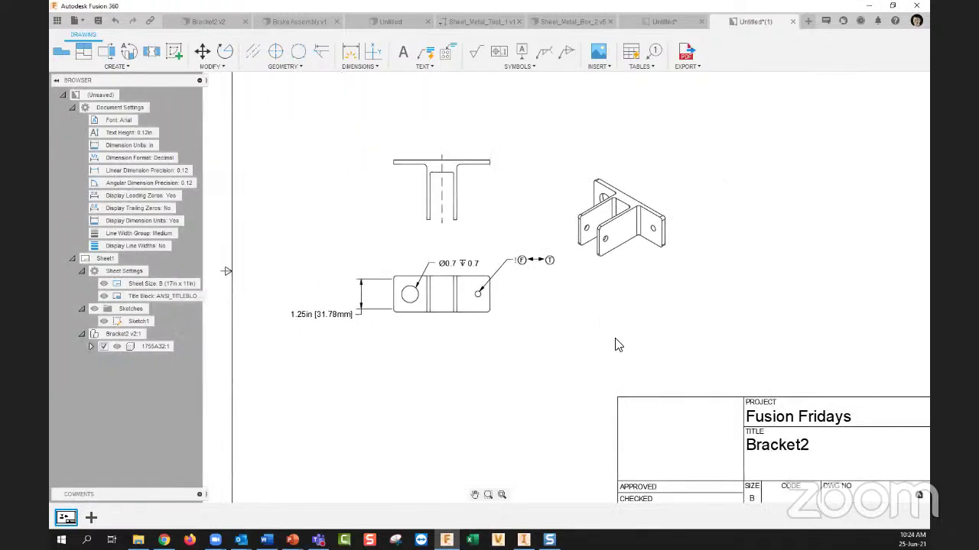
scroll(617, 345, down, 3)
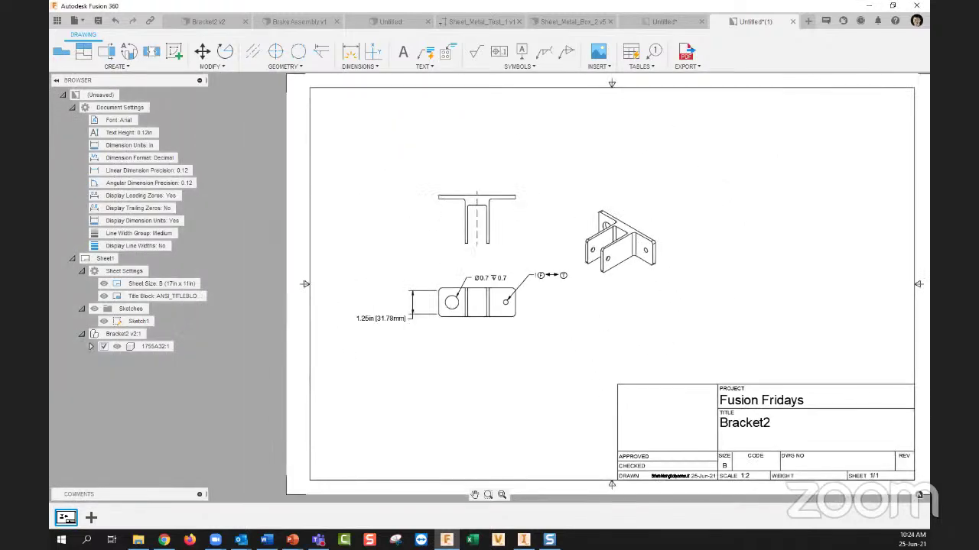
double_click(671, 383)
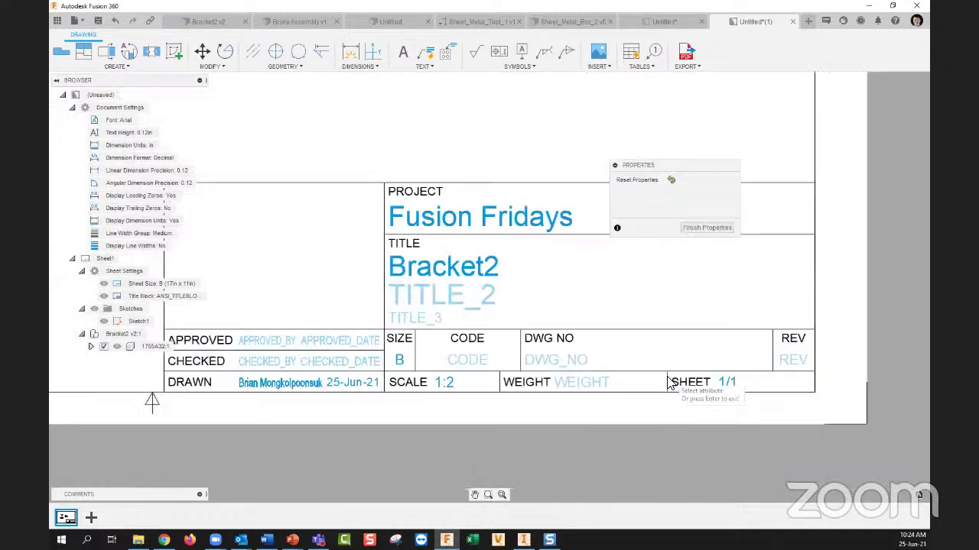
click(706, 227)
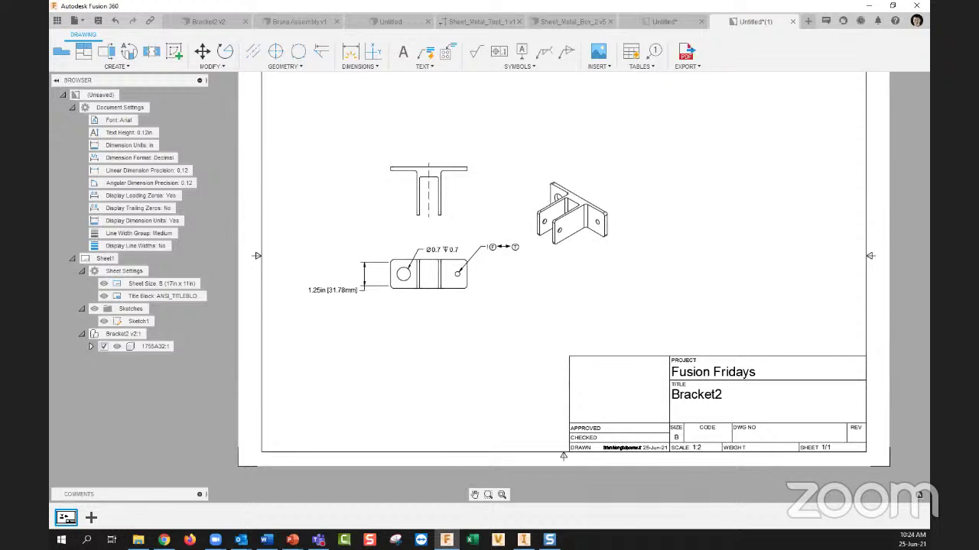
scroll(626, 392, up, 1)
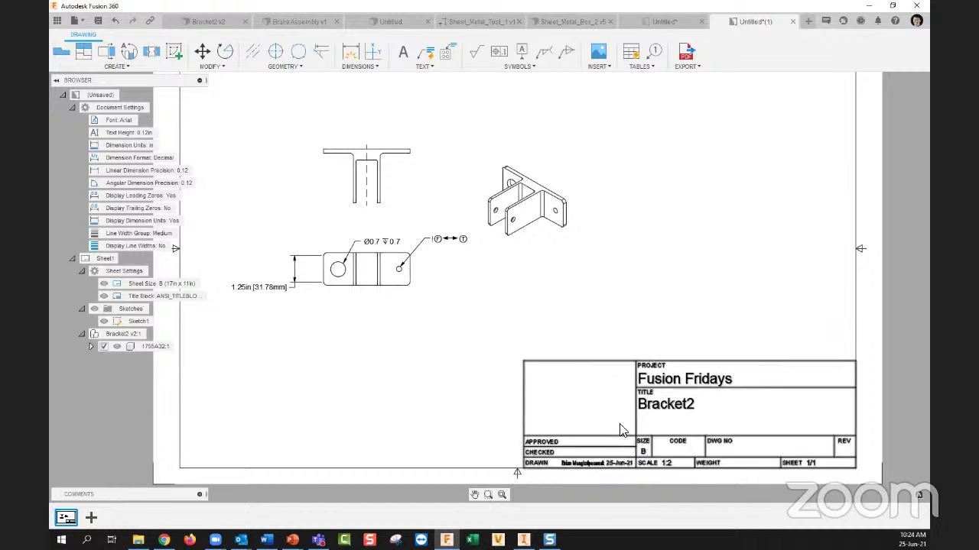
middle_drag(614, 365, 600, 375)
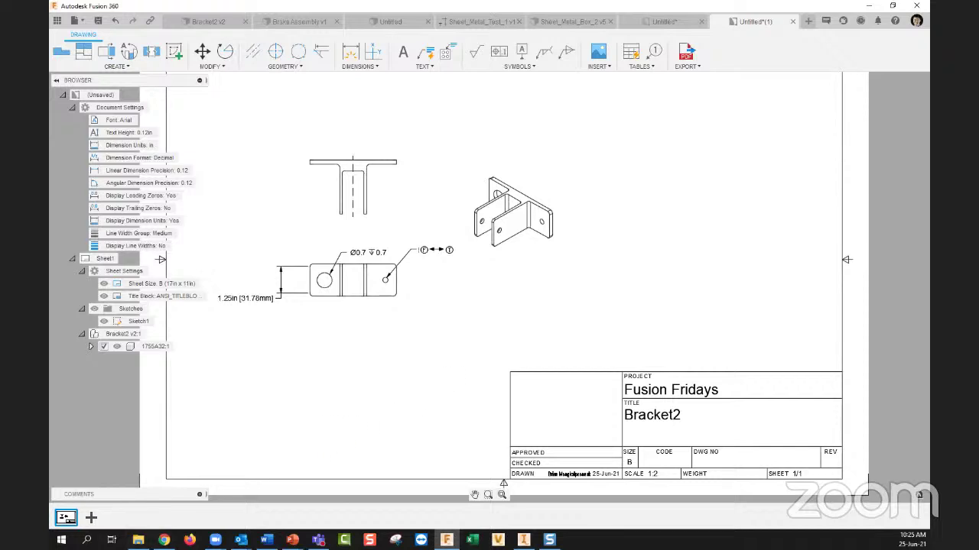
Step: Switch to the PowerPoint presentation showing the Agenda slide
click(293, 539)
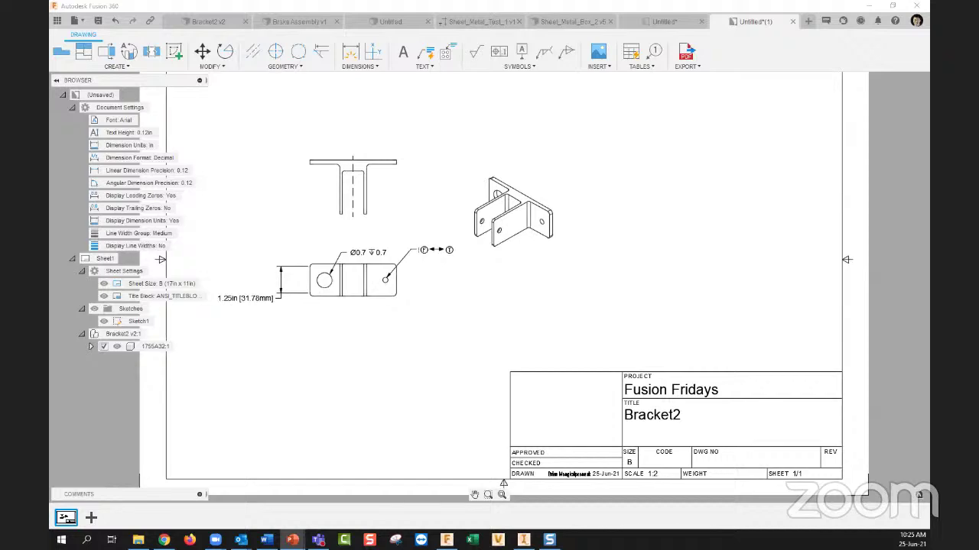
key(alt+Tab)
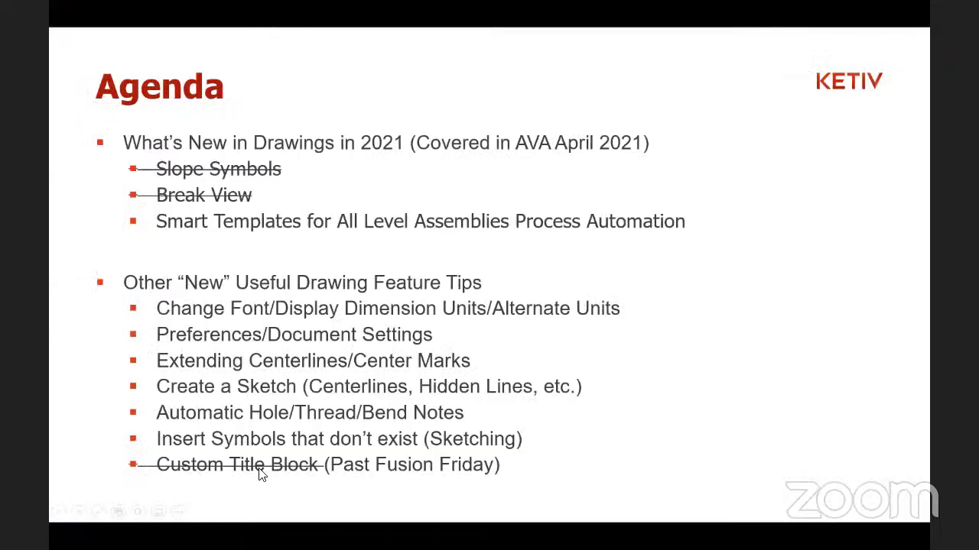